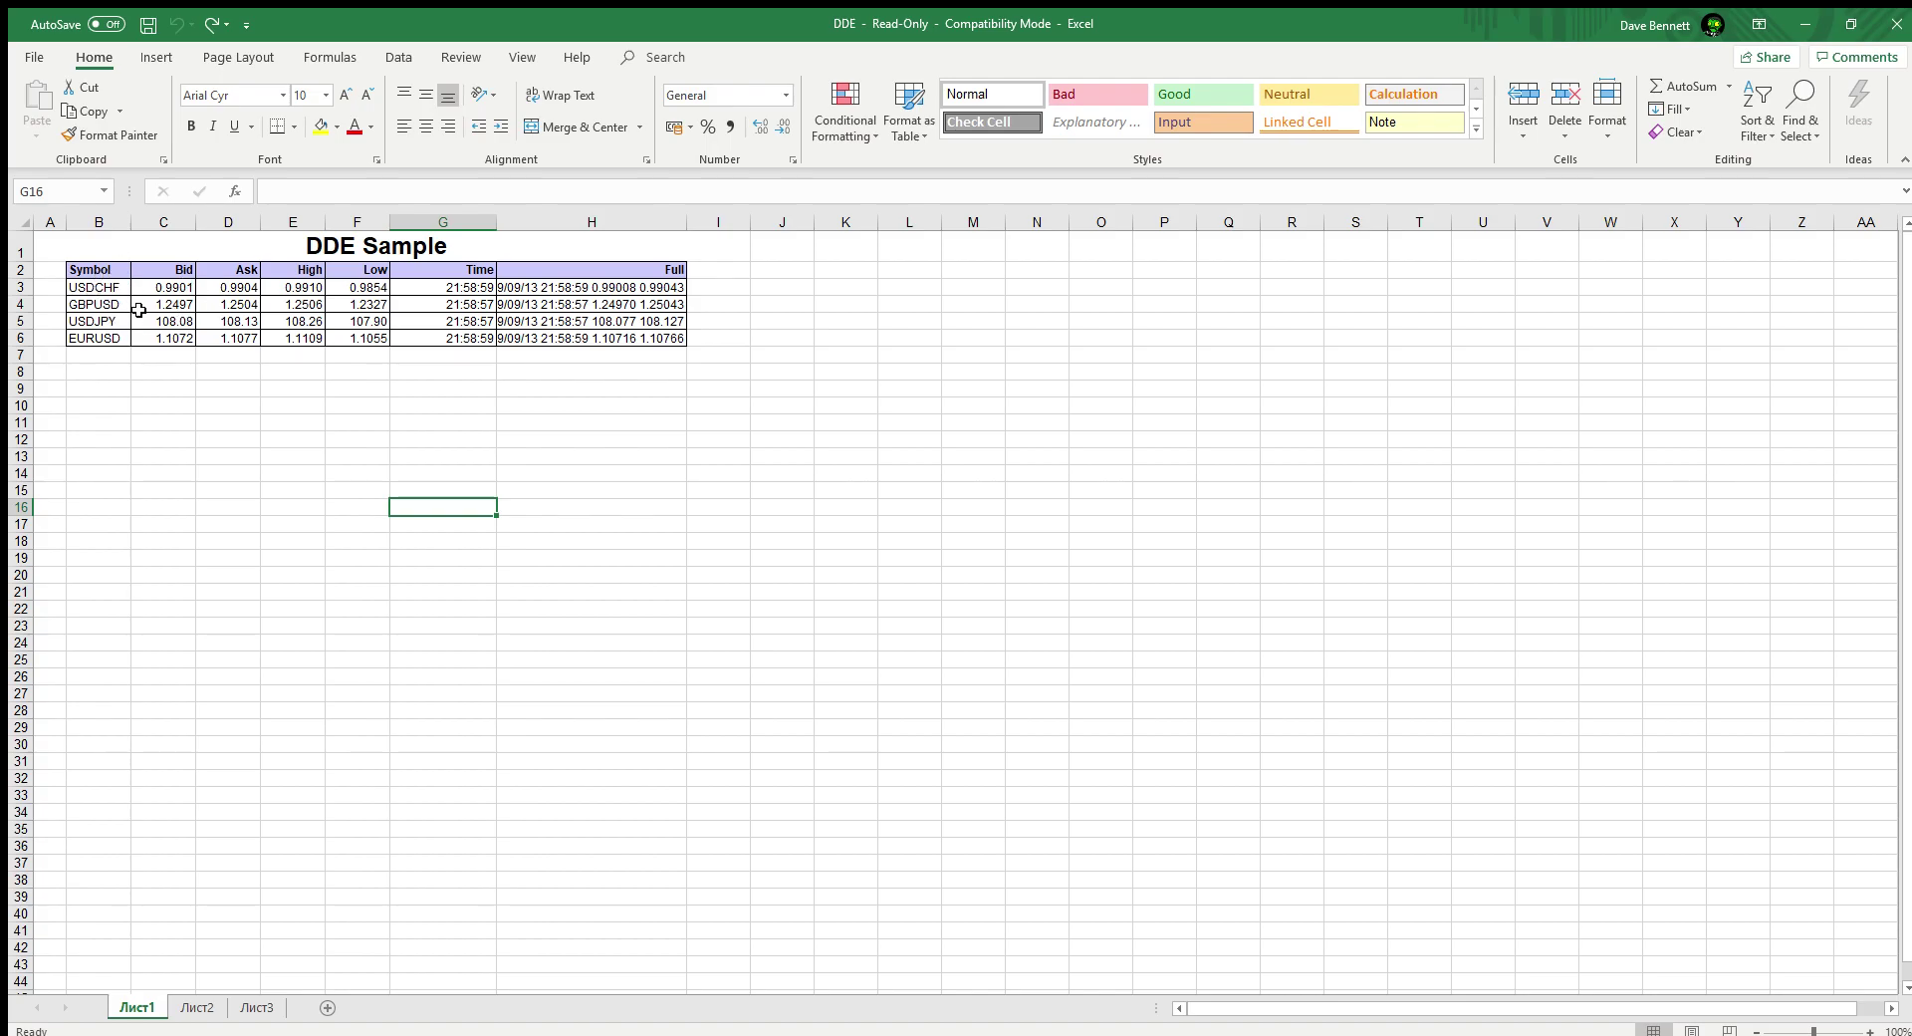
Step: Set the whole sheet to 24-point font and autofit all columns to the enlarged text
click(326, 97)
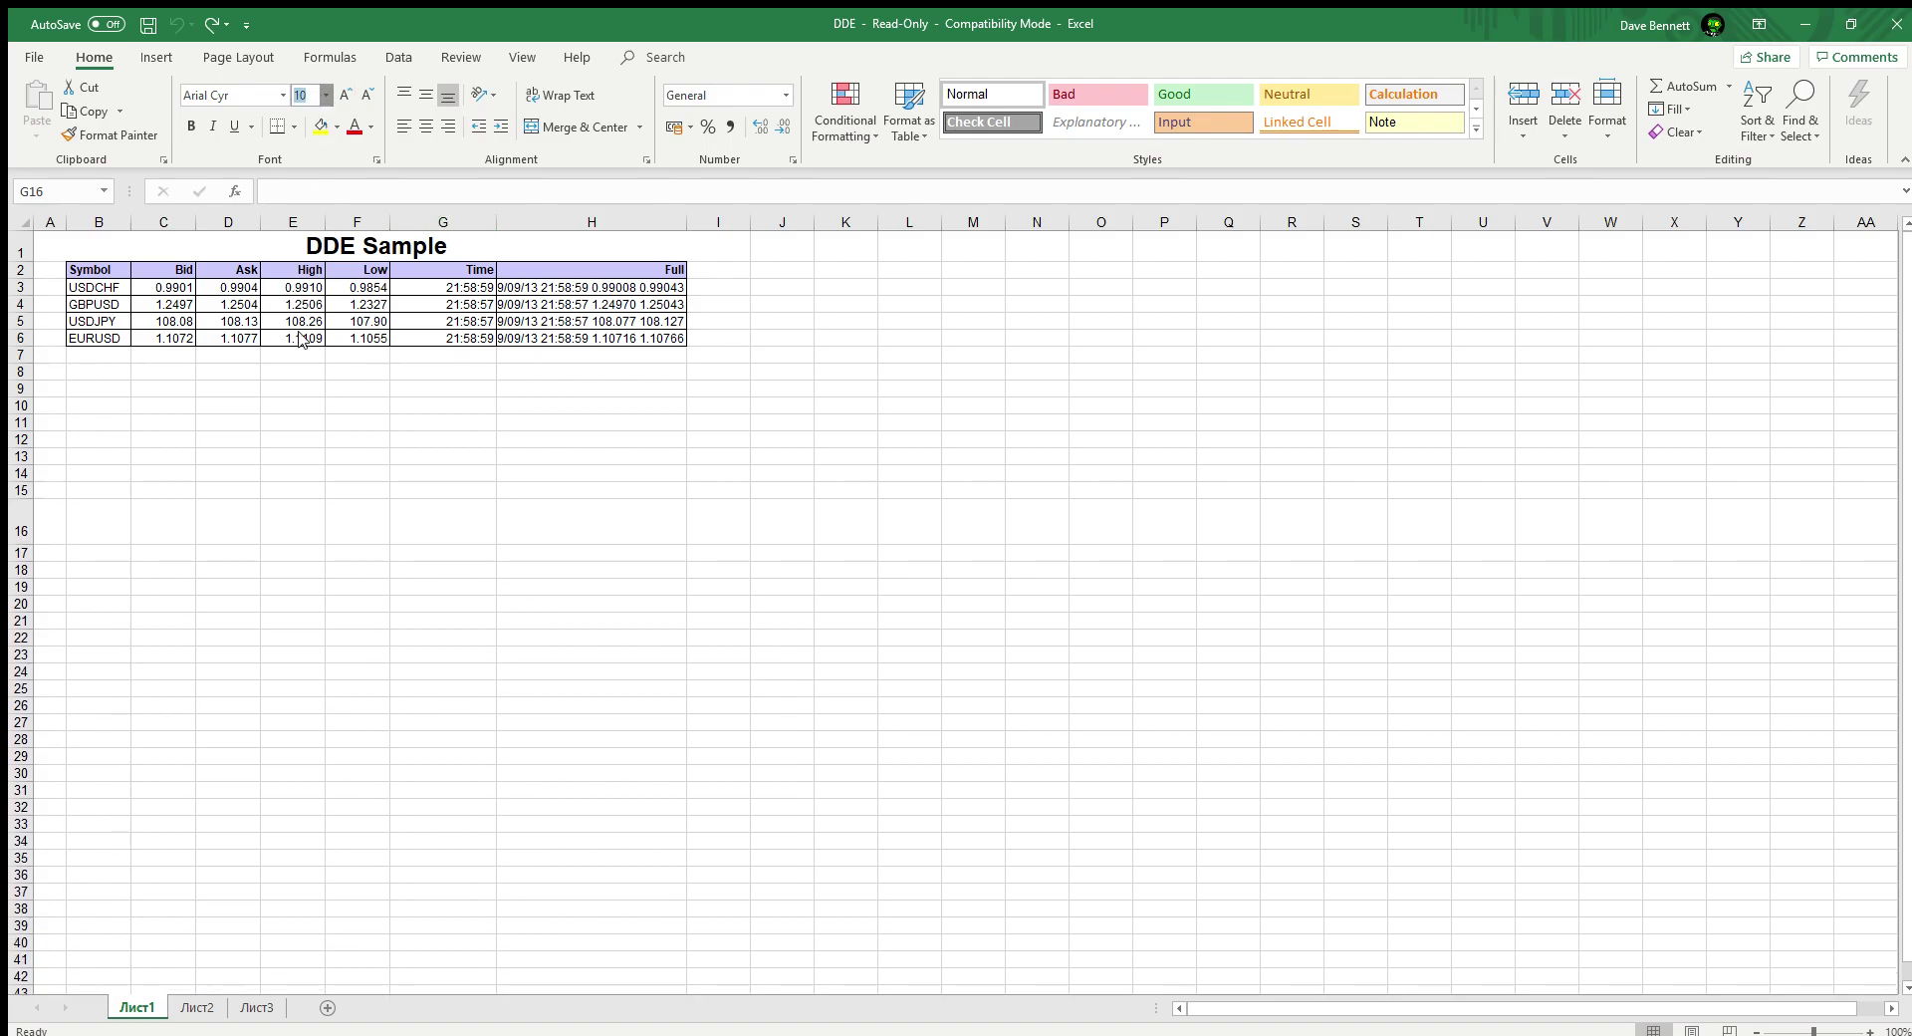
click(17, 216)
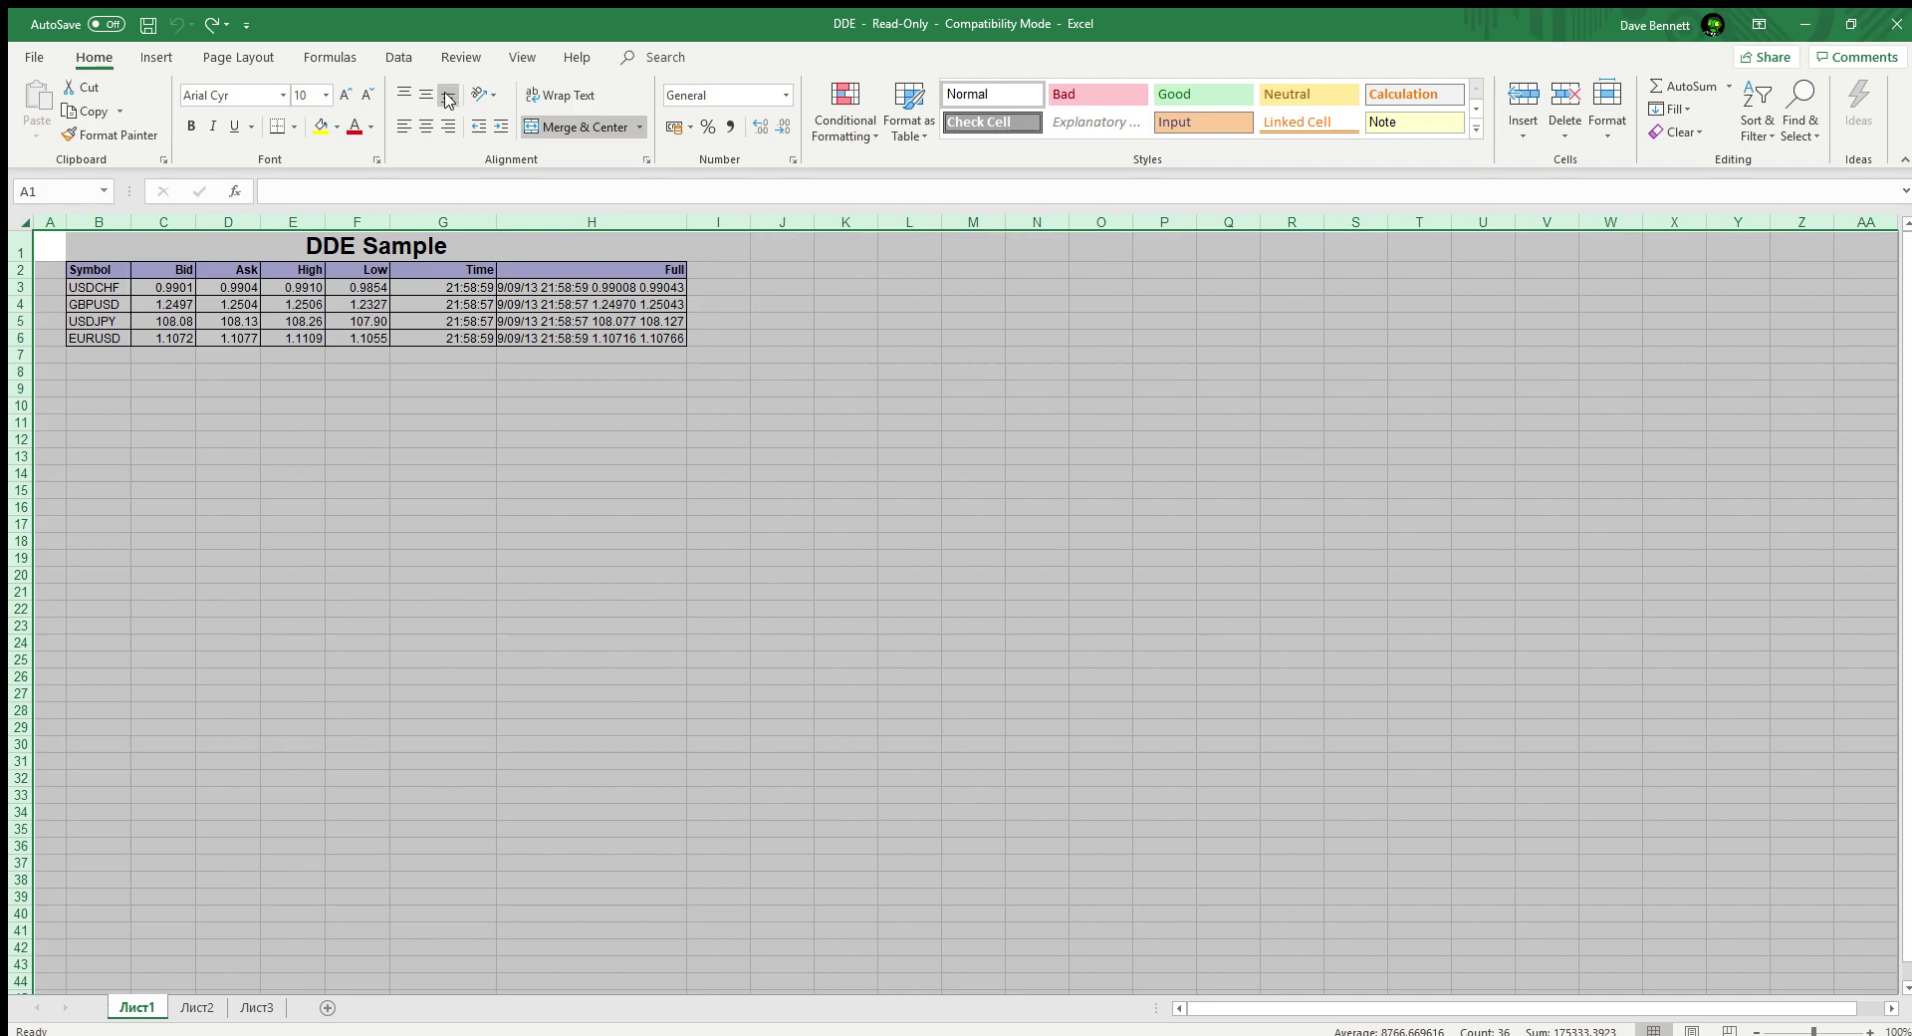
click(321, 95)
text(24)
key(Return)
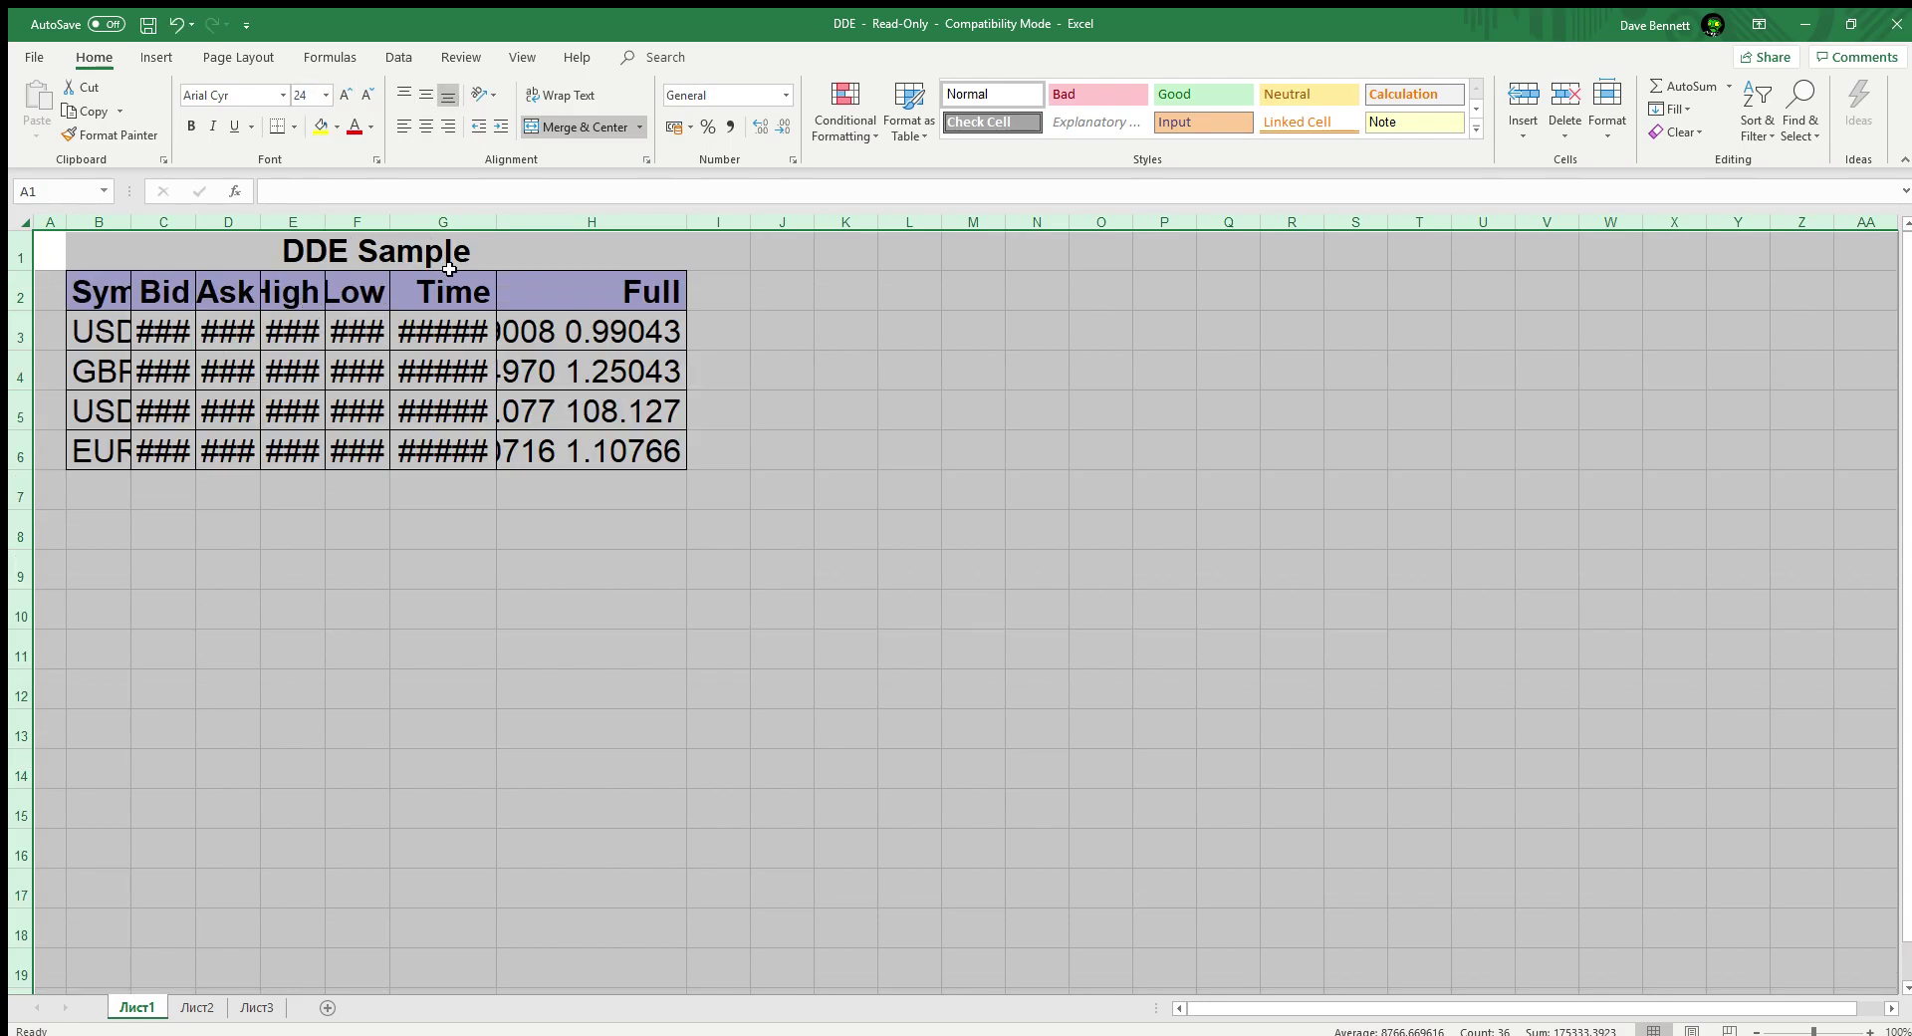
double_click(497, 220)
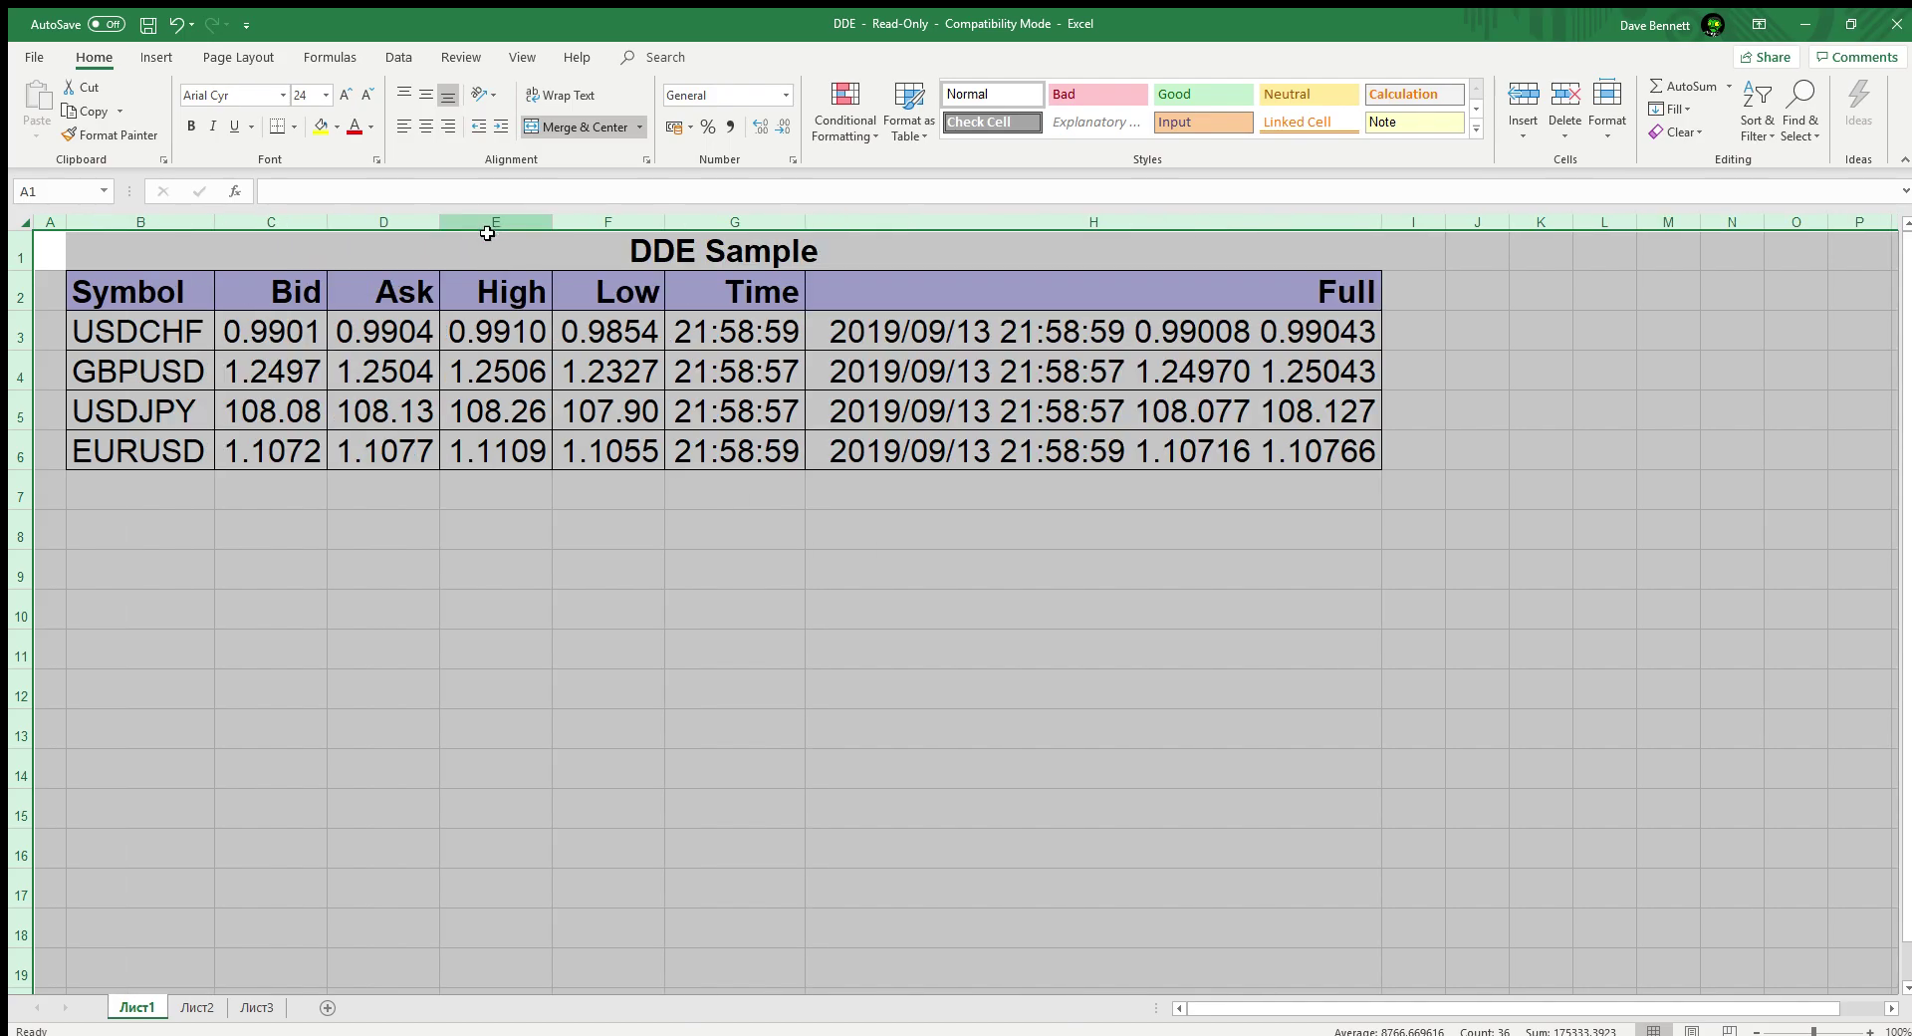
Step: Duplicate the EURUSD row 6 into row 7
click(221, 594)
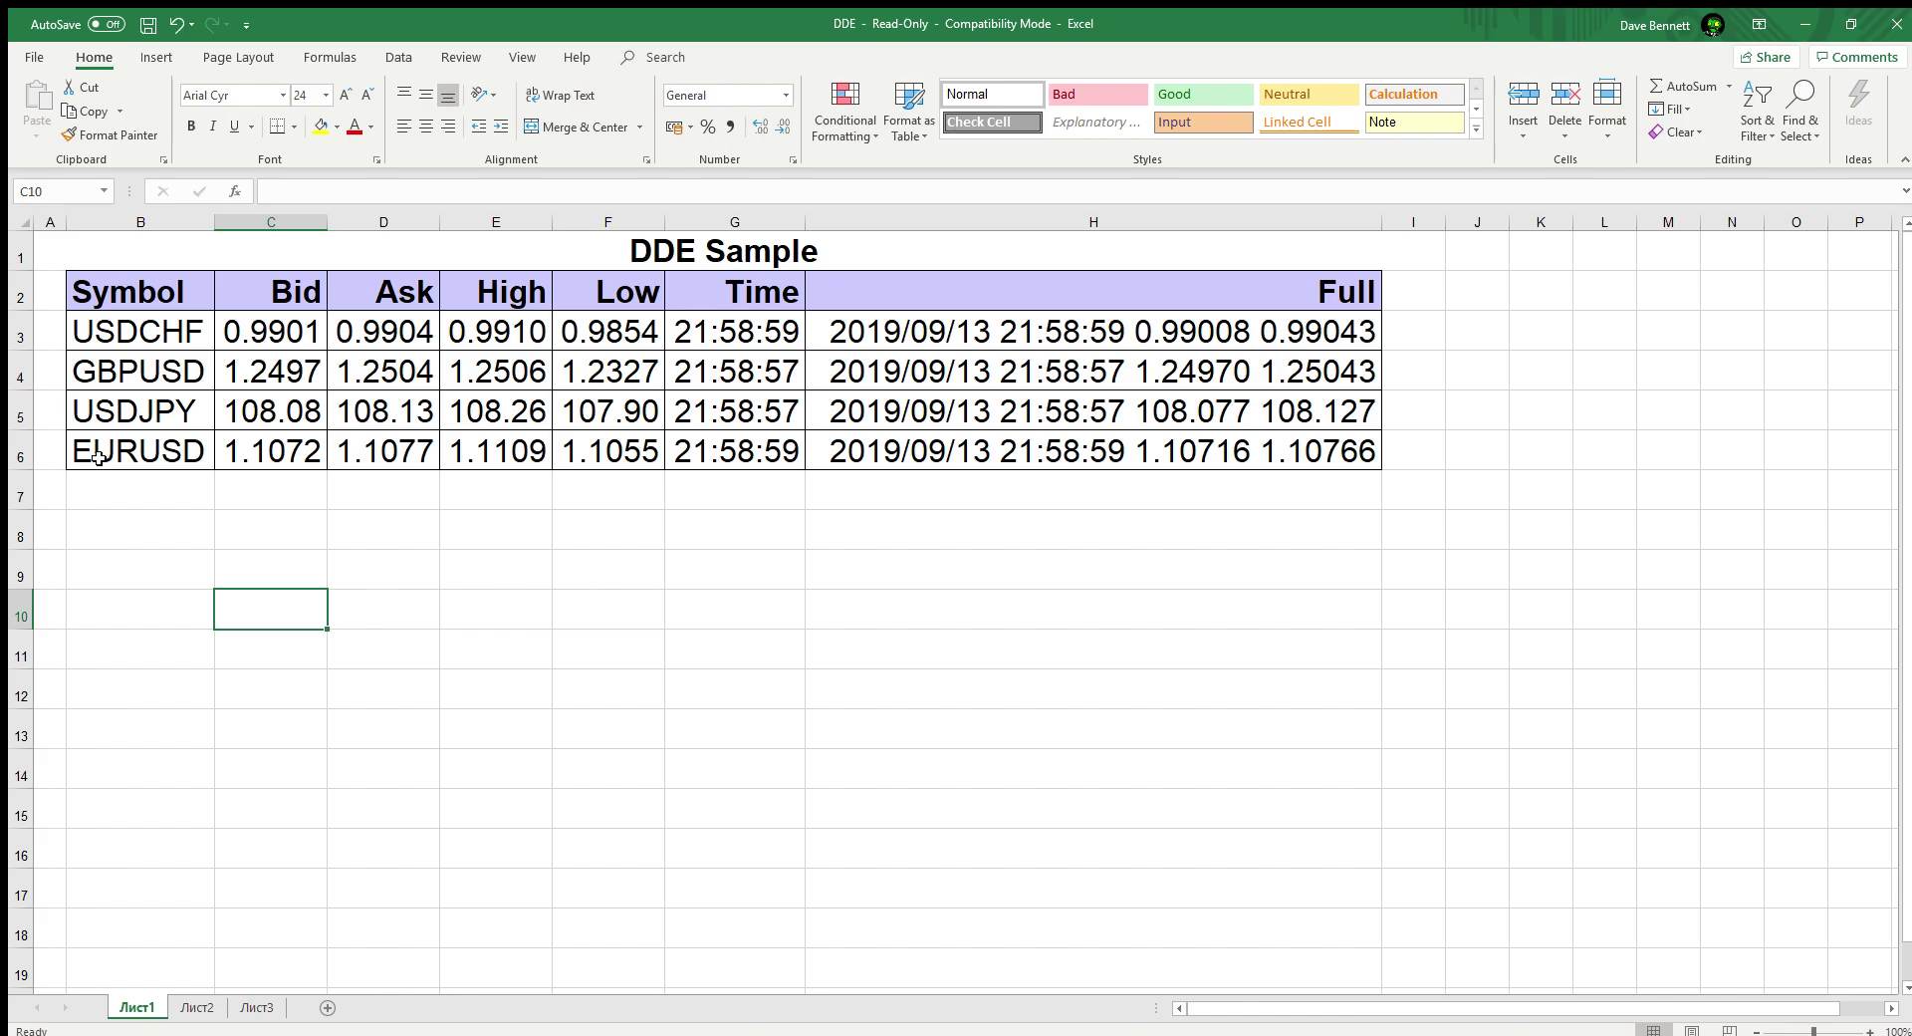
click(22, 459)
key(ctrl+c)
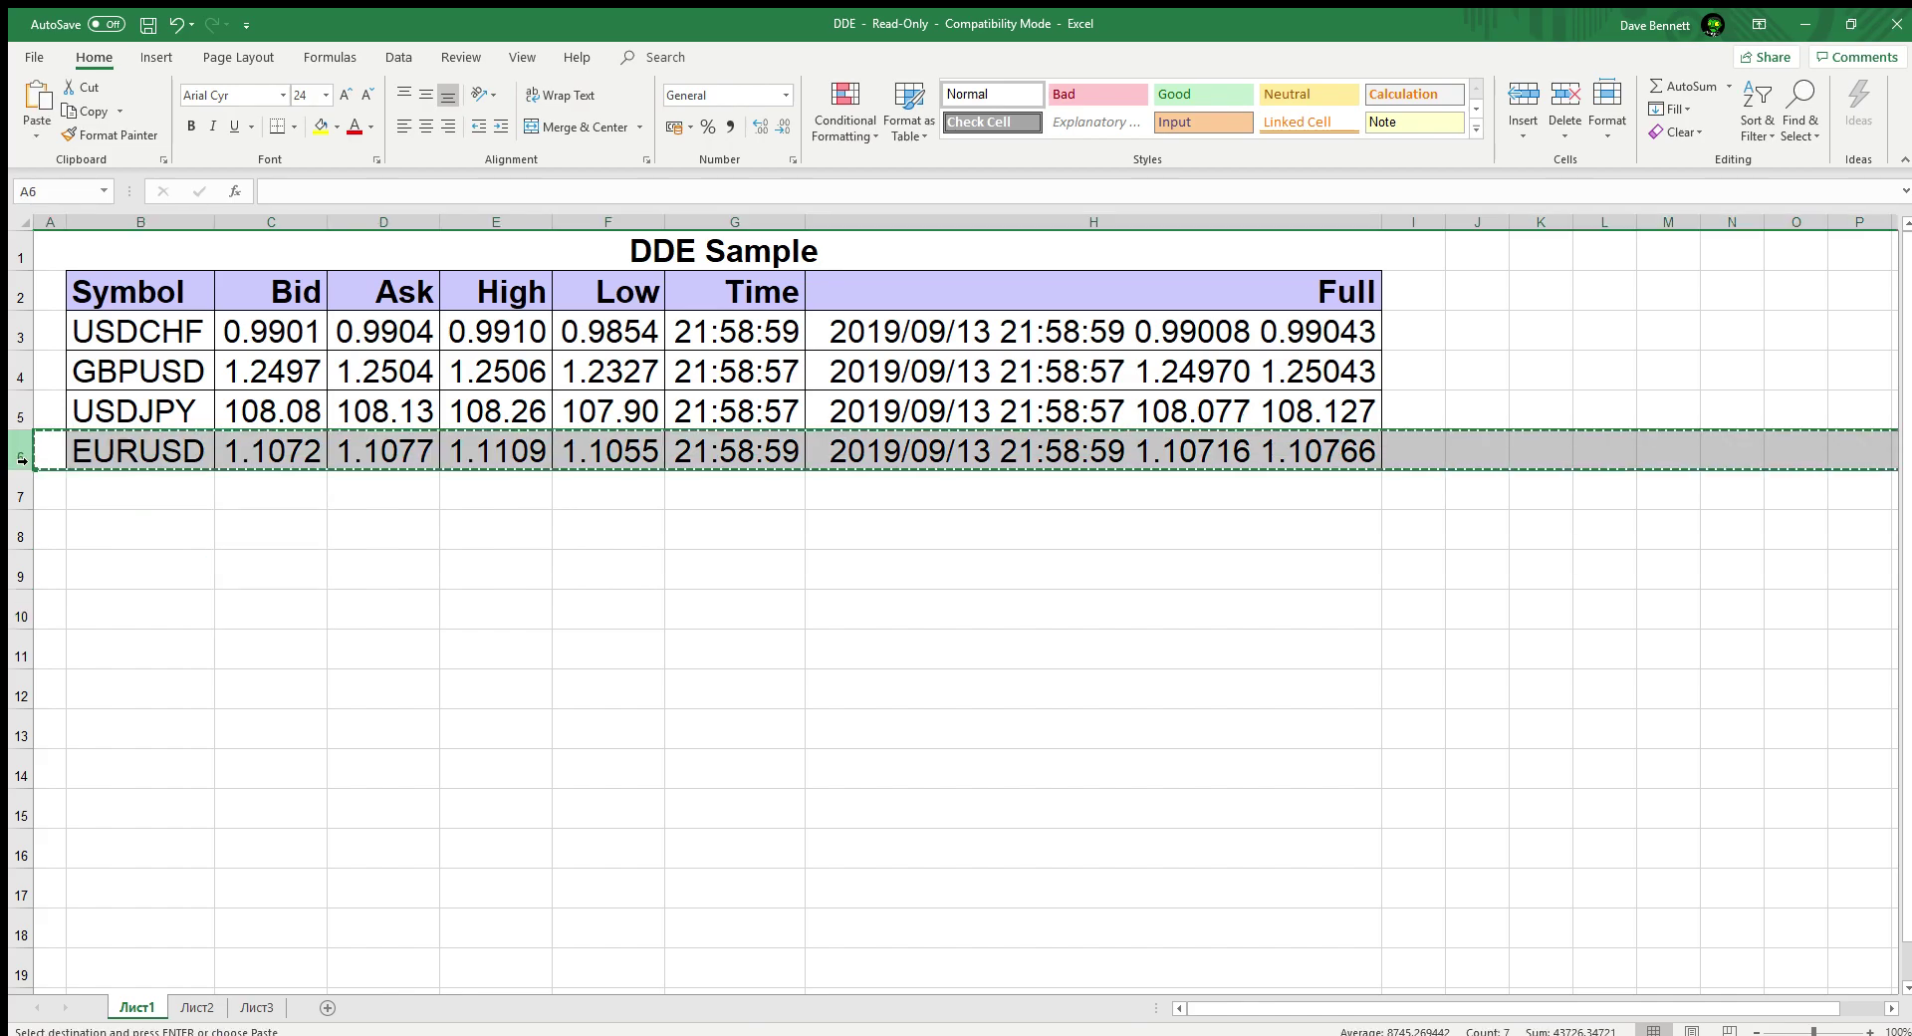
click(31, 496)
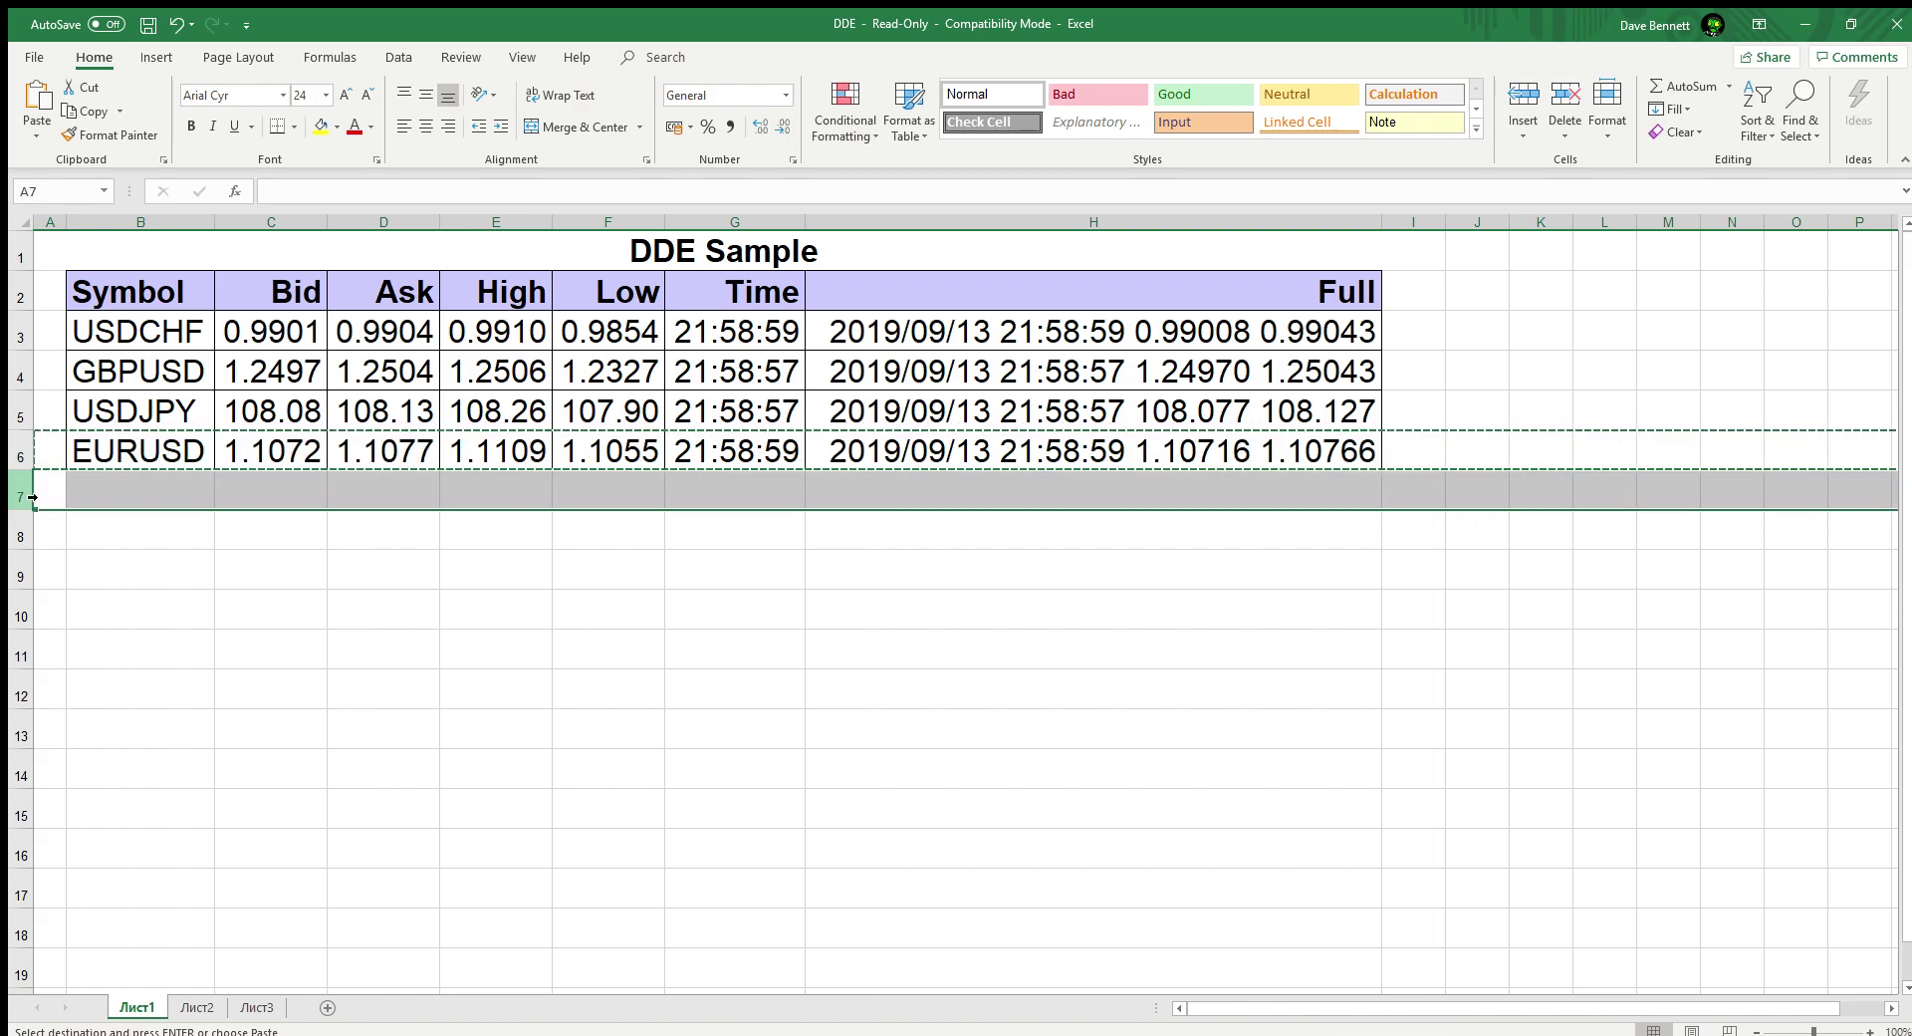
key(ctrl+v)
Step: Rename the copied symbol in B7 from EURUSD to AUDUSD
click(152, 498)
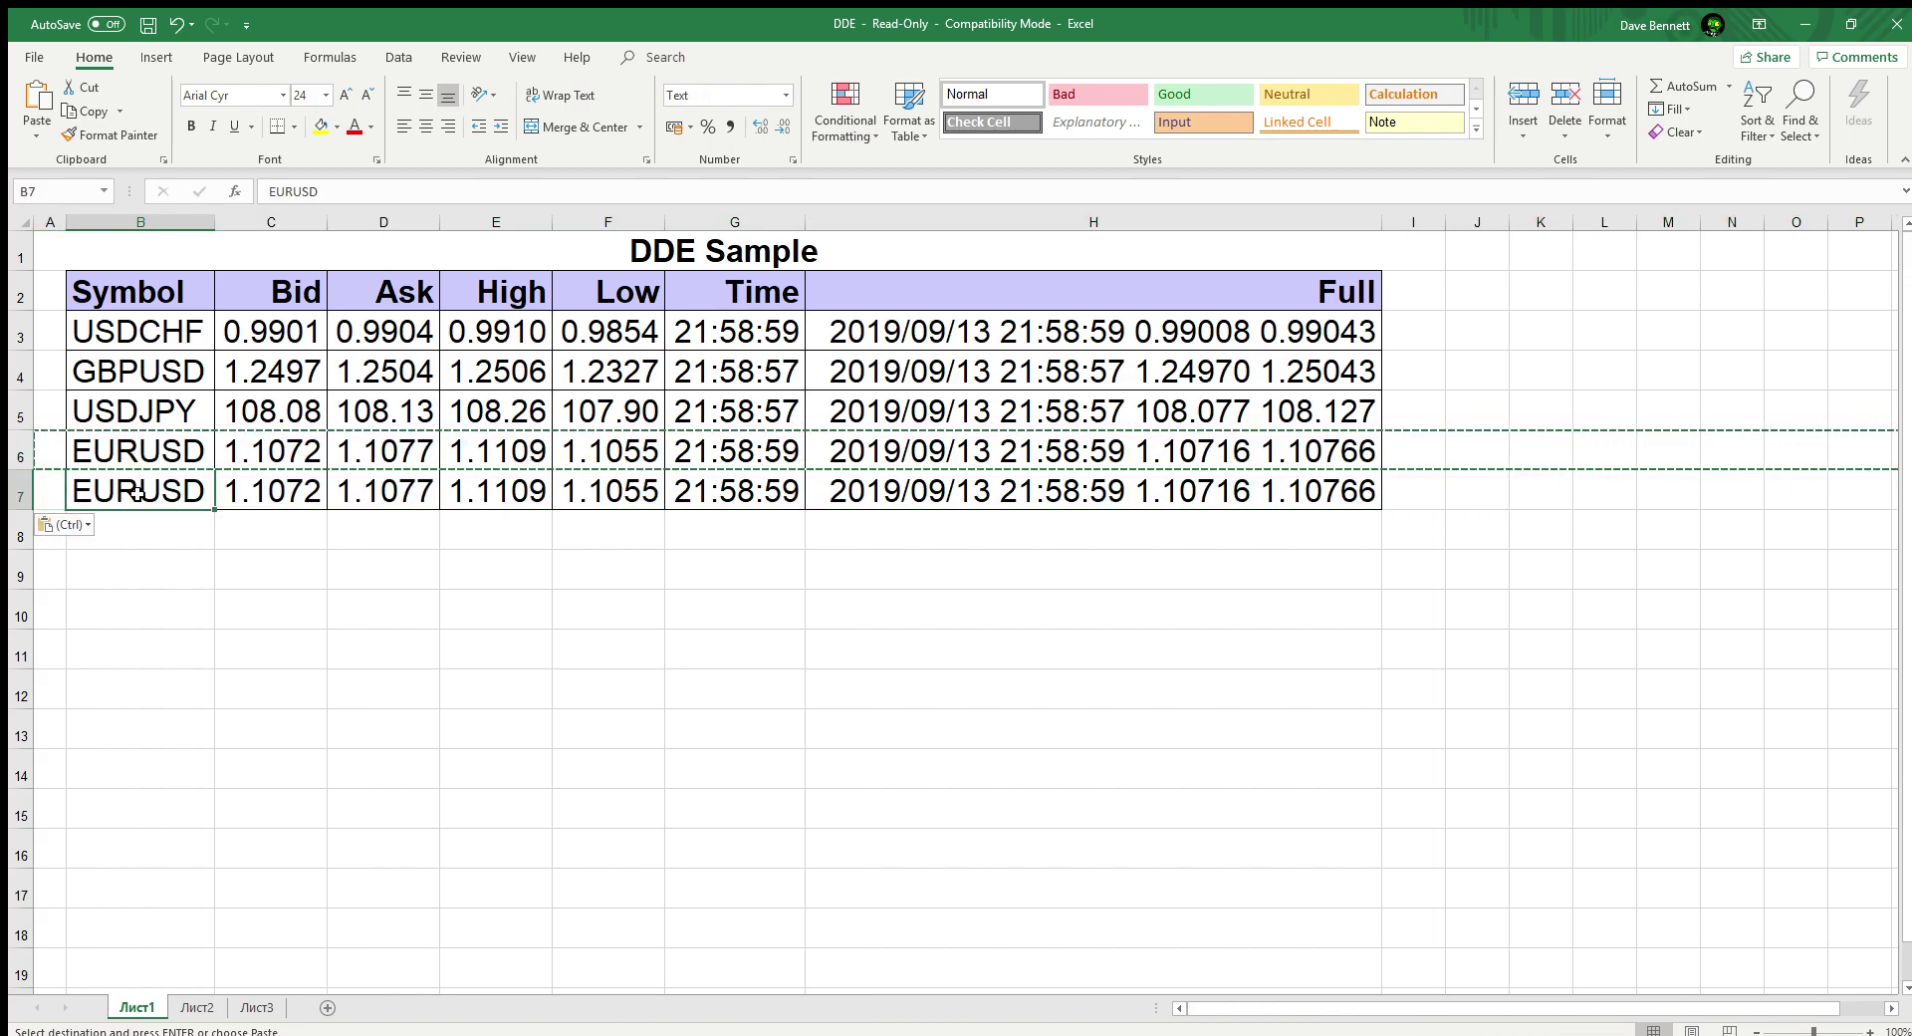
double_click(138, 492)
drag(139, 492, 45, 491)
text(AUD)
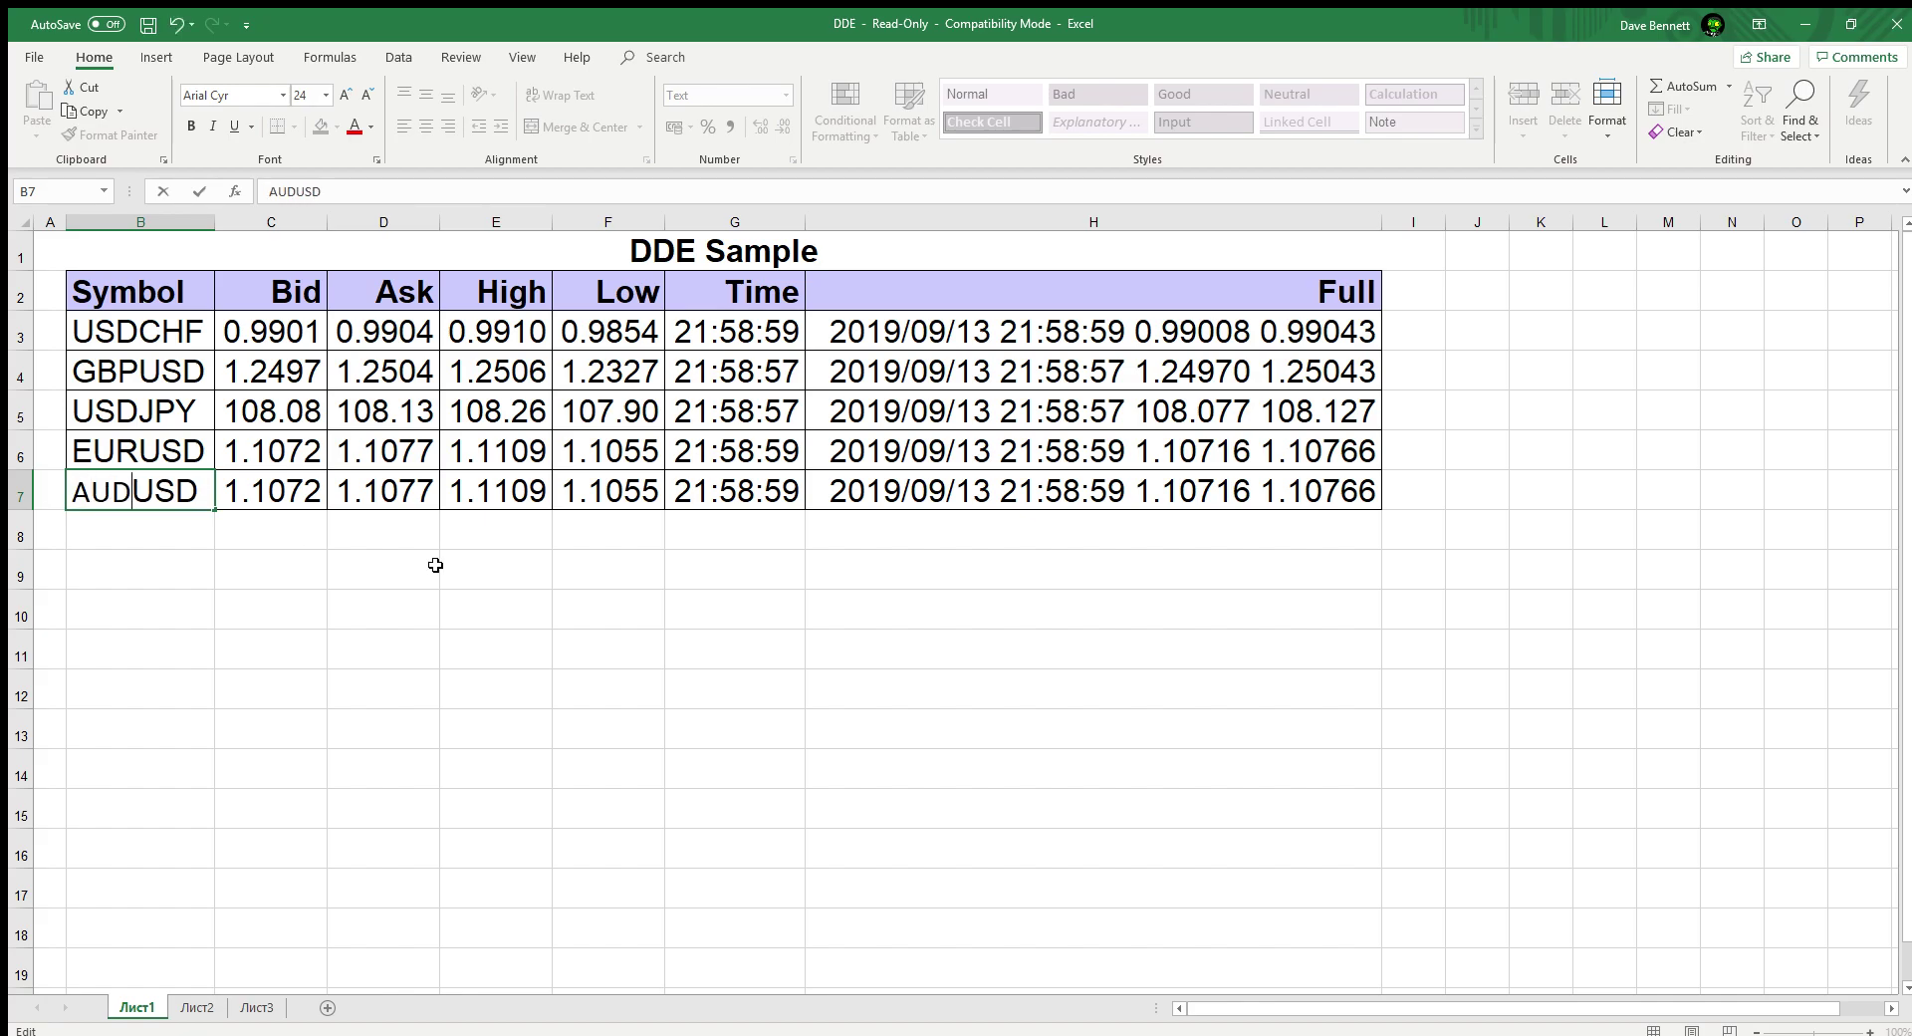
Step: Change the Bid formula in C7 to =MT4|BID!AUDUSD
click(280, 506)
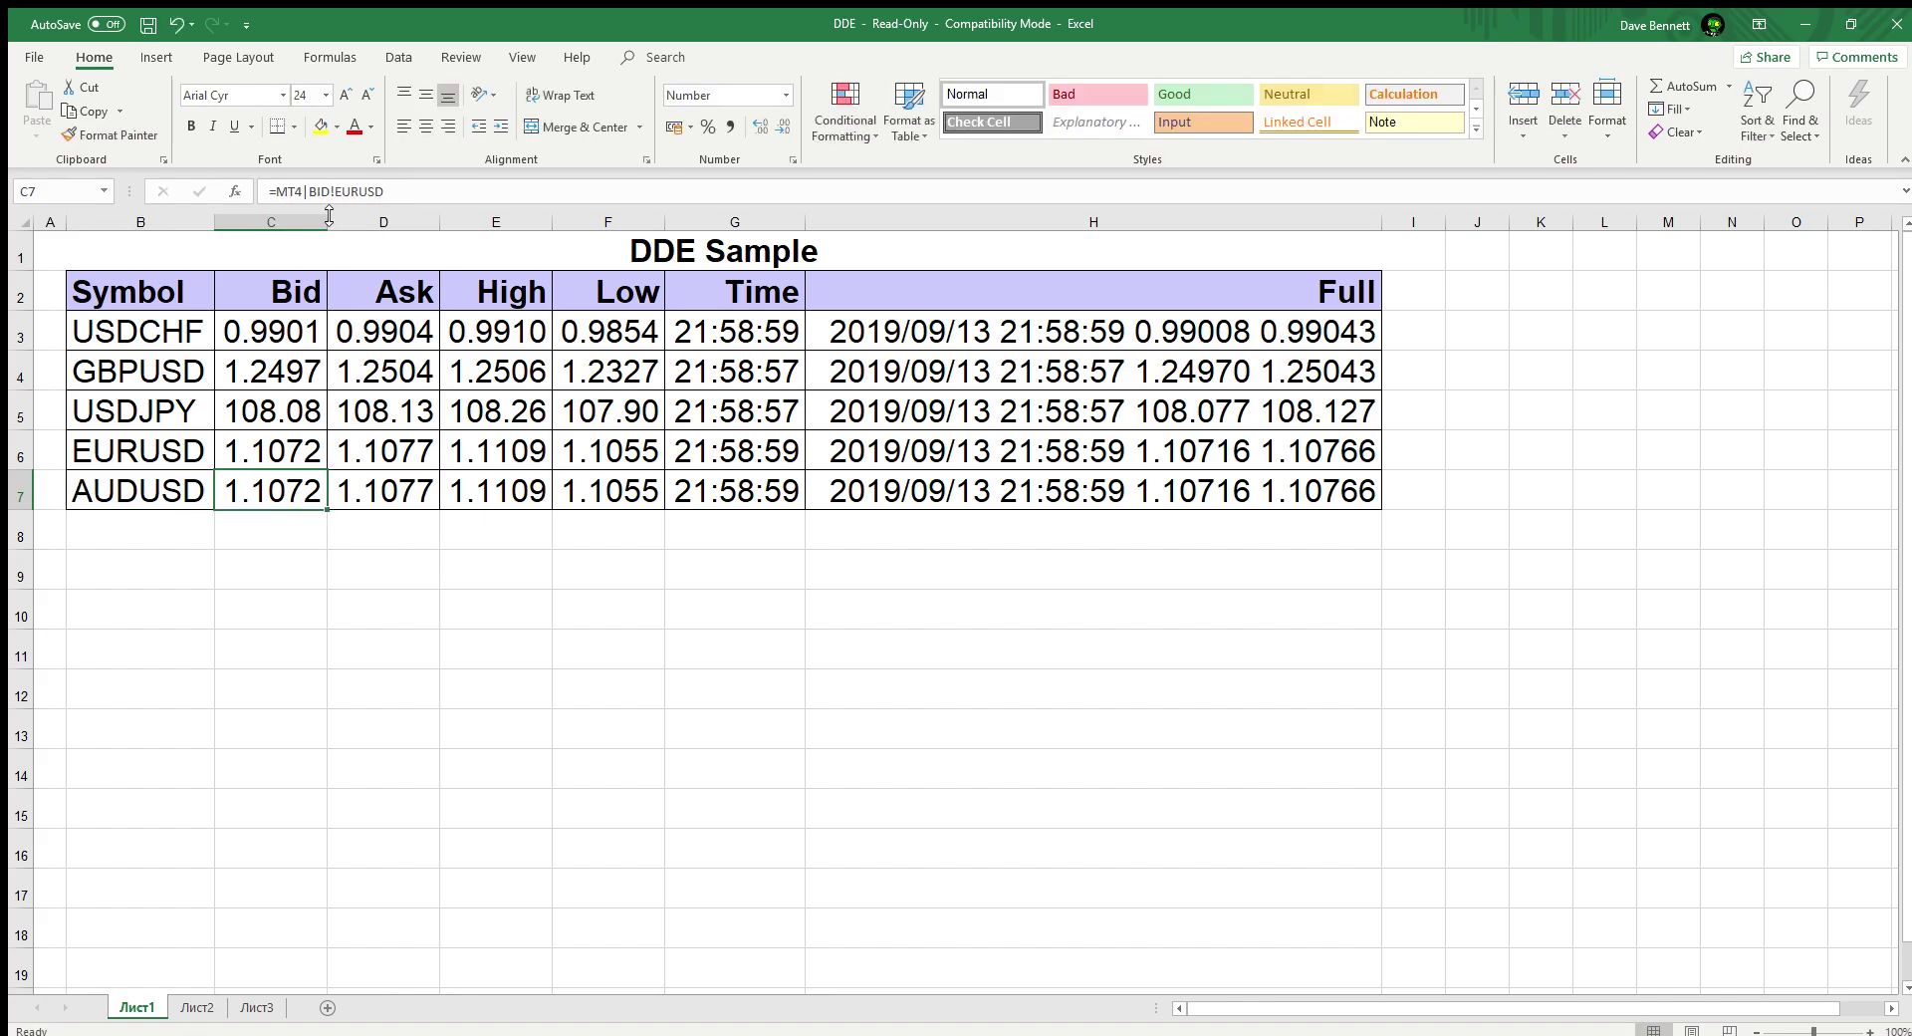
drag(339, 192, 462, 199)
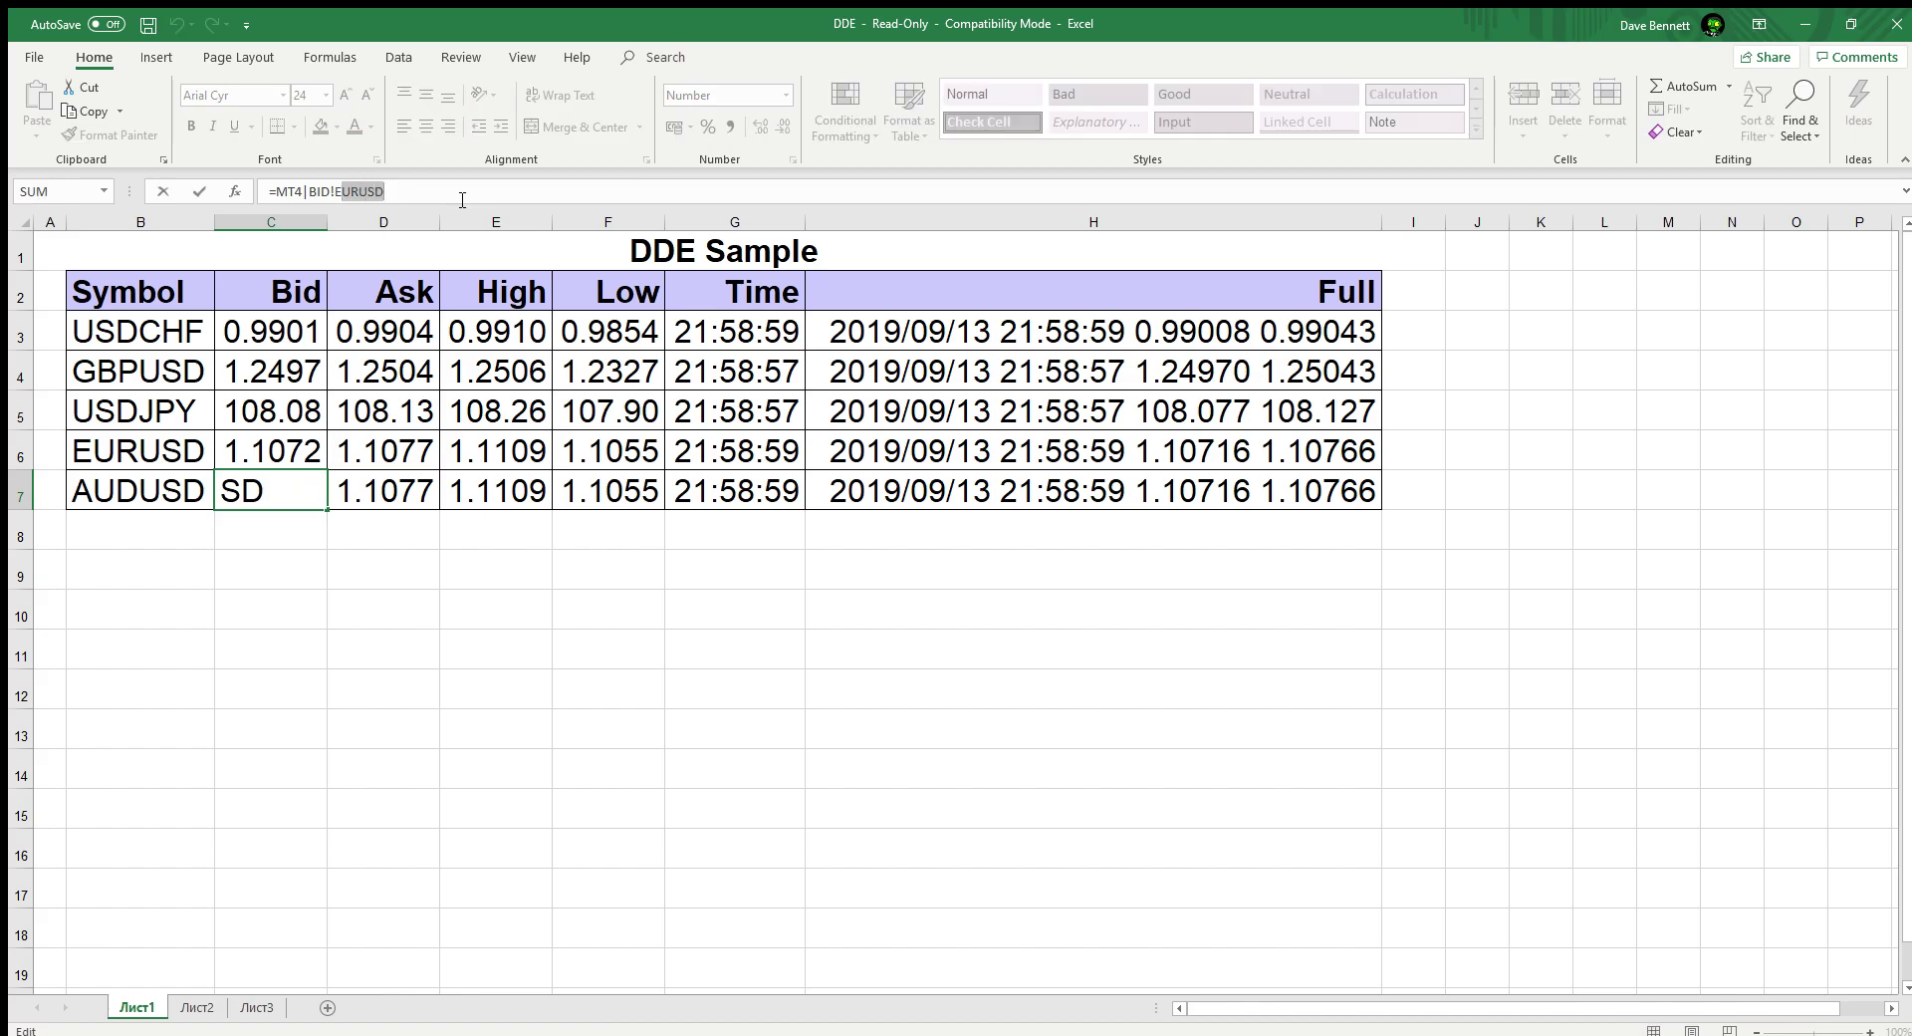
key(BackSpace)
key(BackSpace)
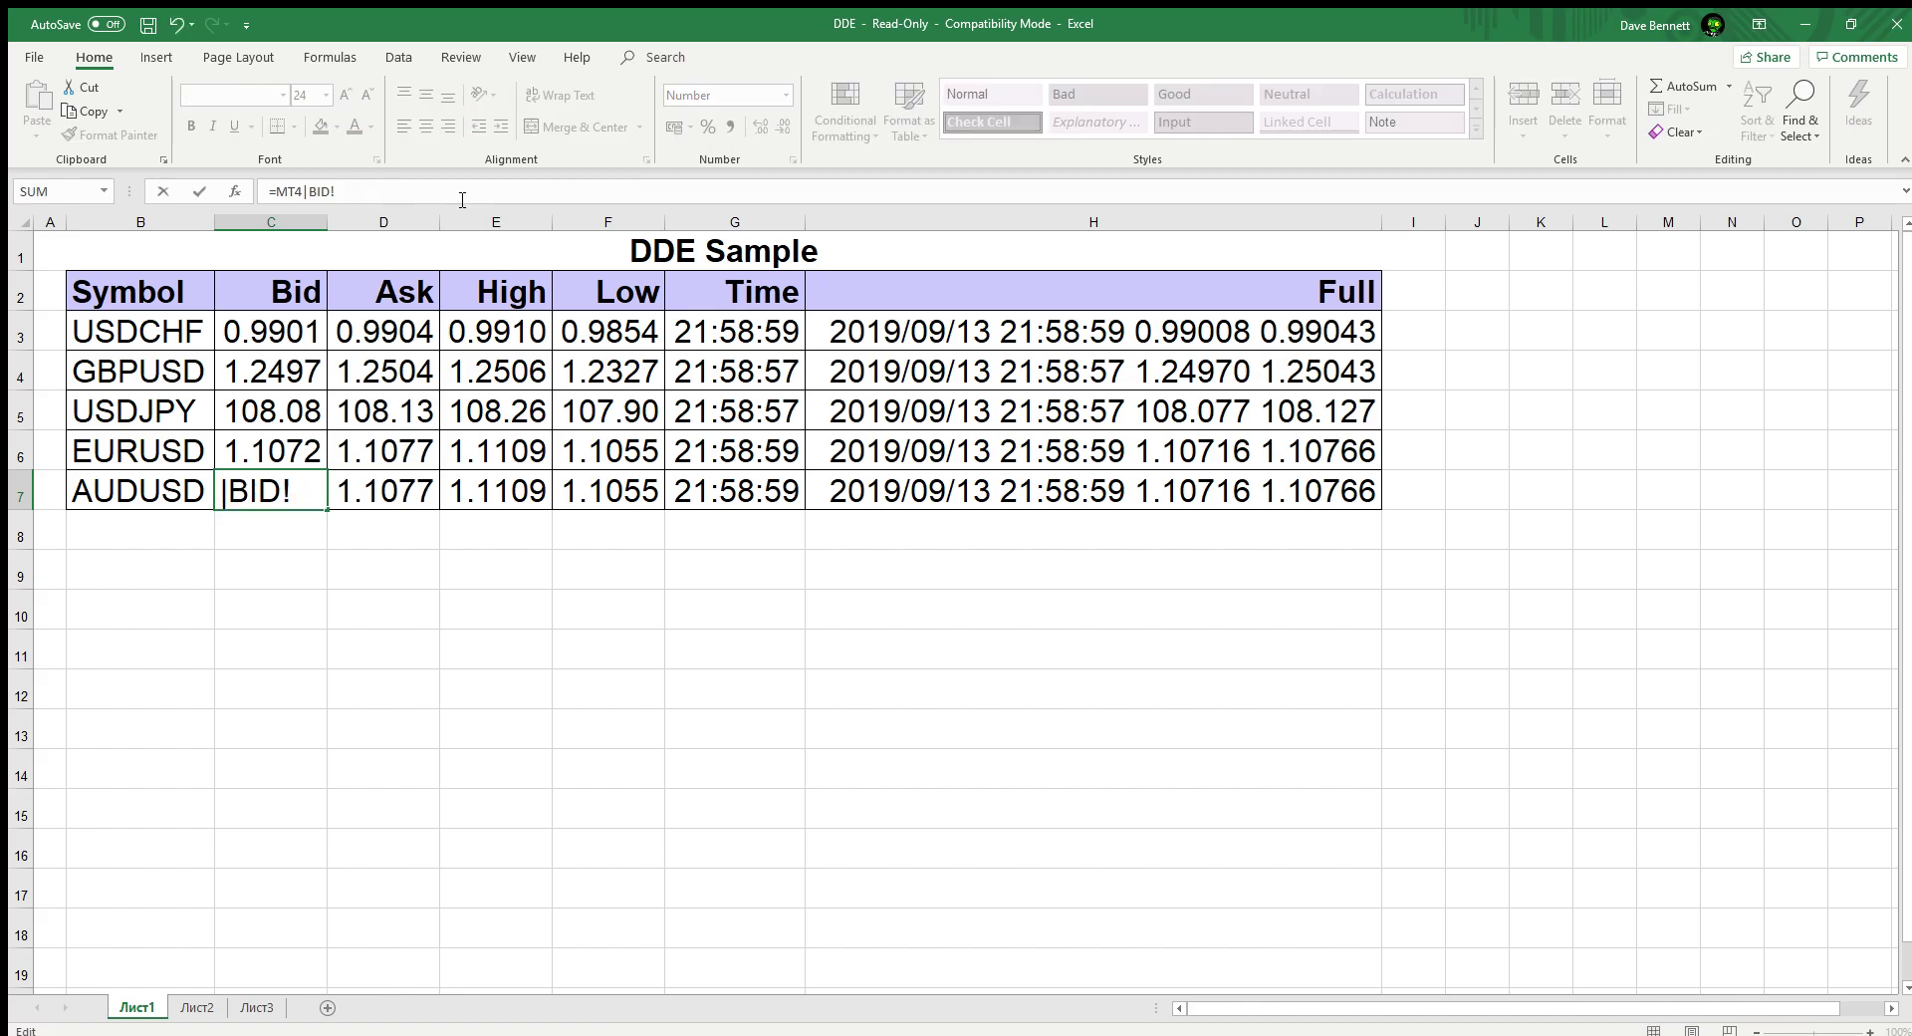
text(AUDUSD)
Step: Confirm the Bid link and relink Ask and High to AUDUSD, showing 0.6882 and 0.6890
key(Return)
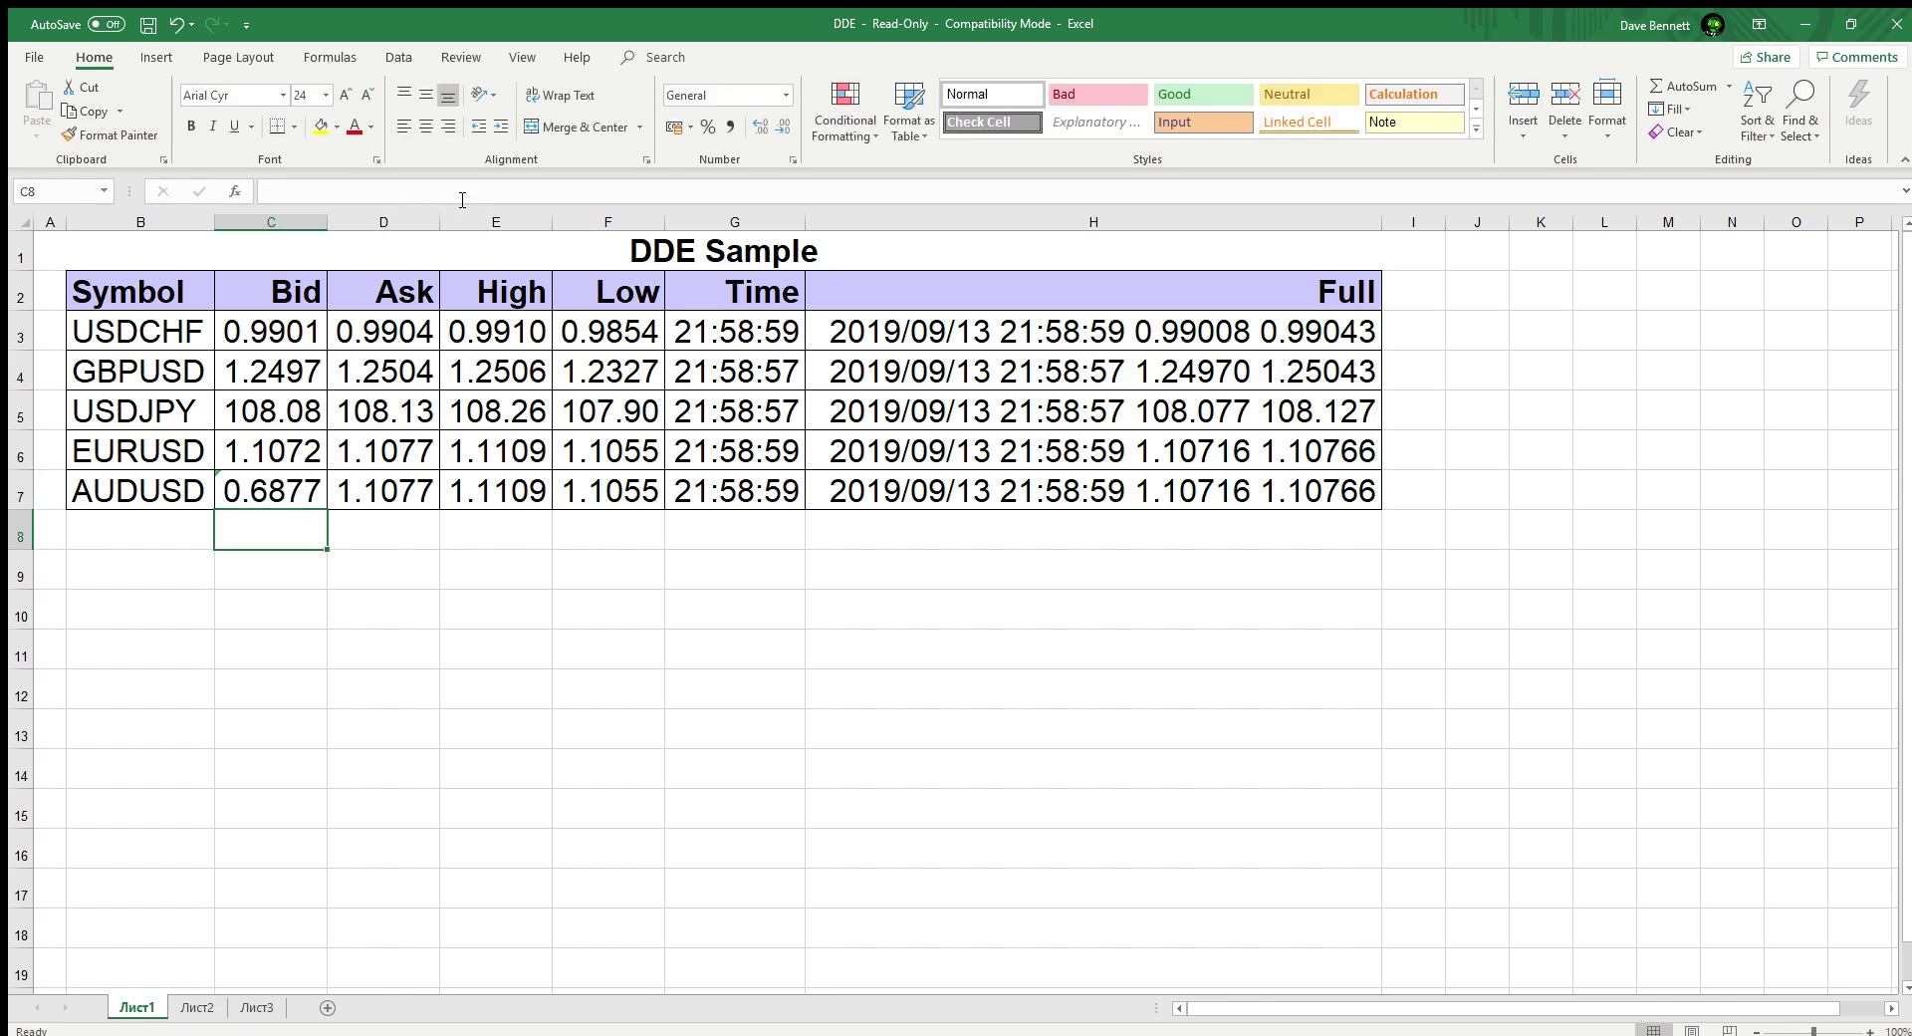
click(386, 491)
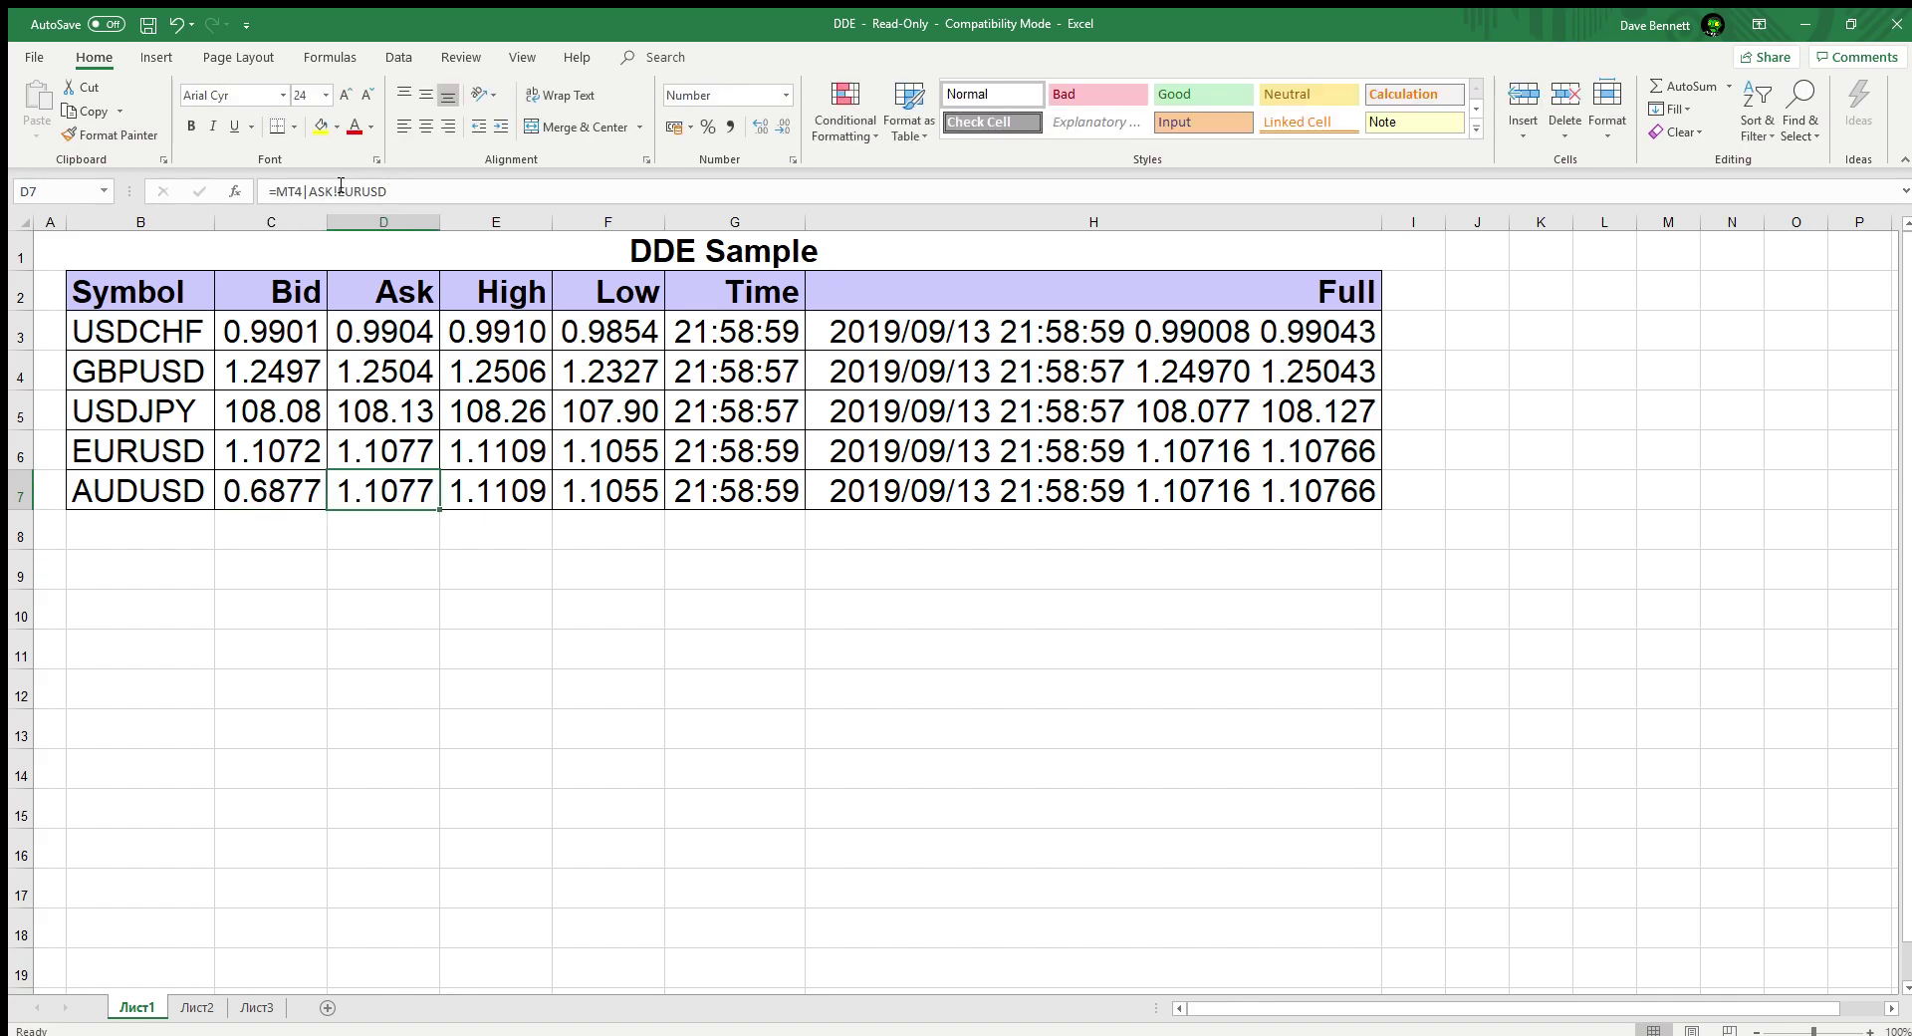
drag(340, 189, 507, 192)
text(AUDU)
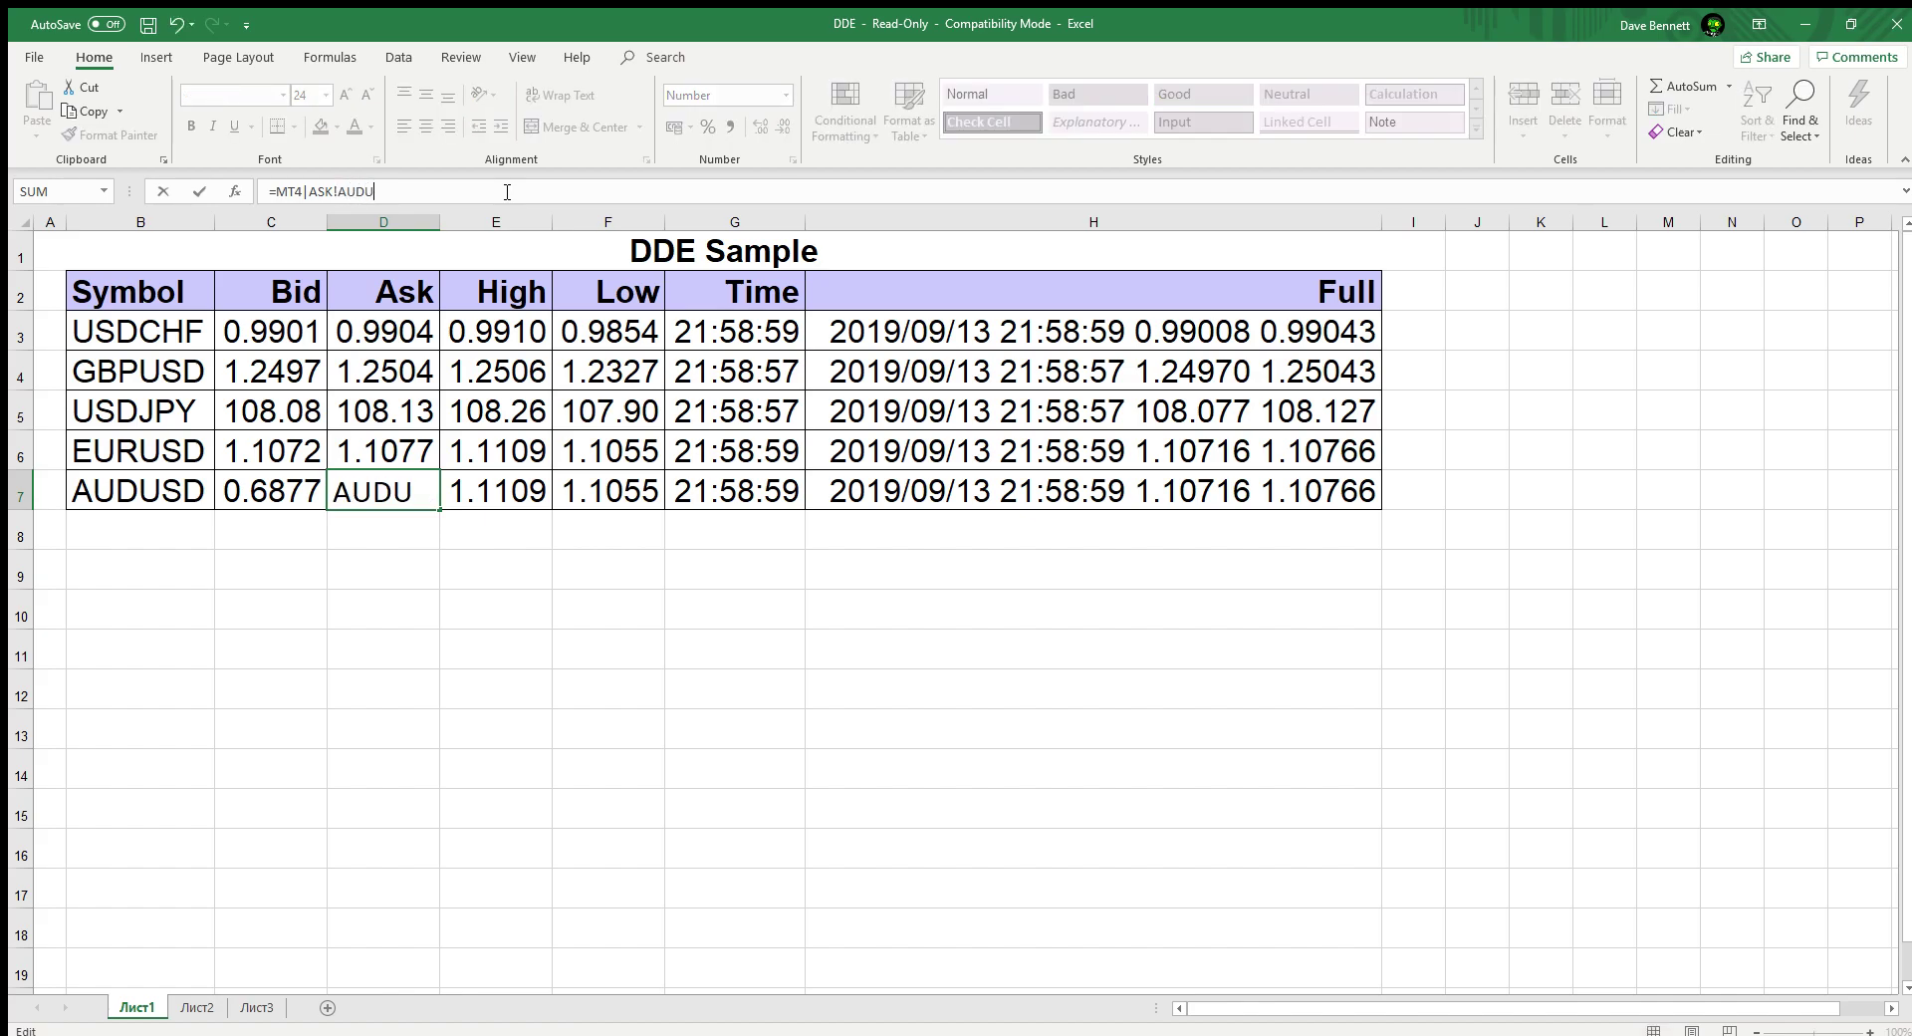
text(SD)
key(Return)
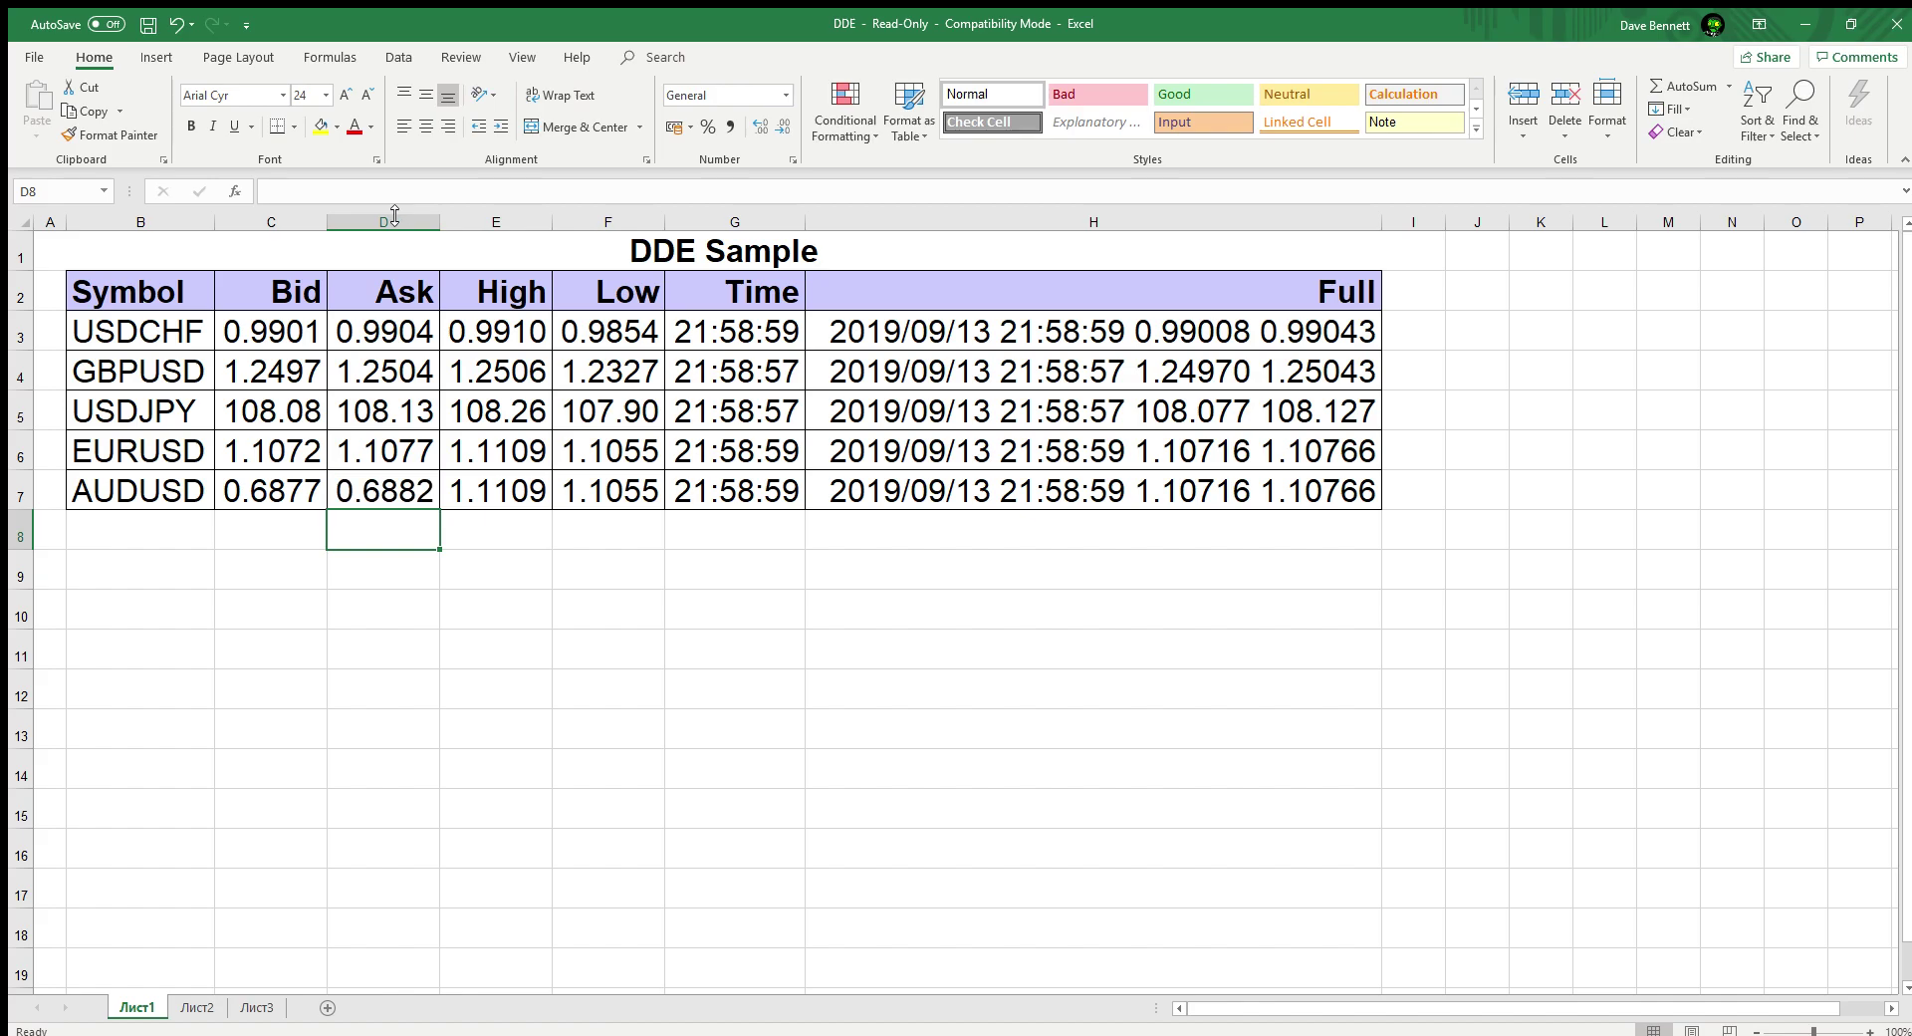
click(492, 495)
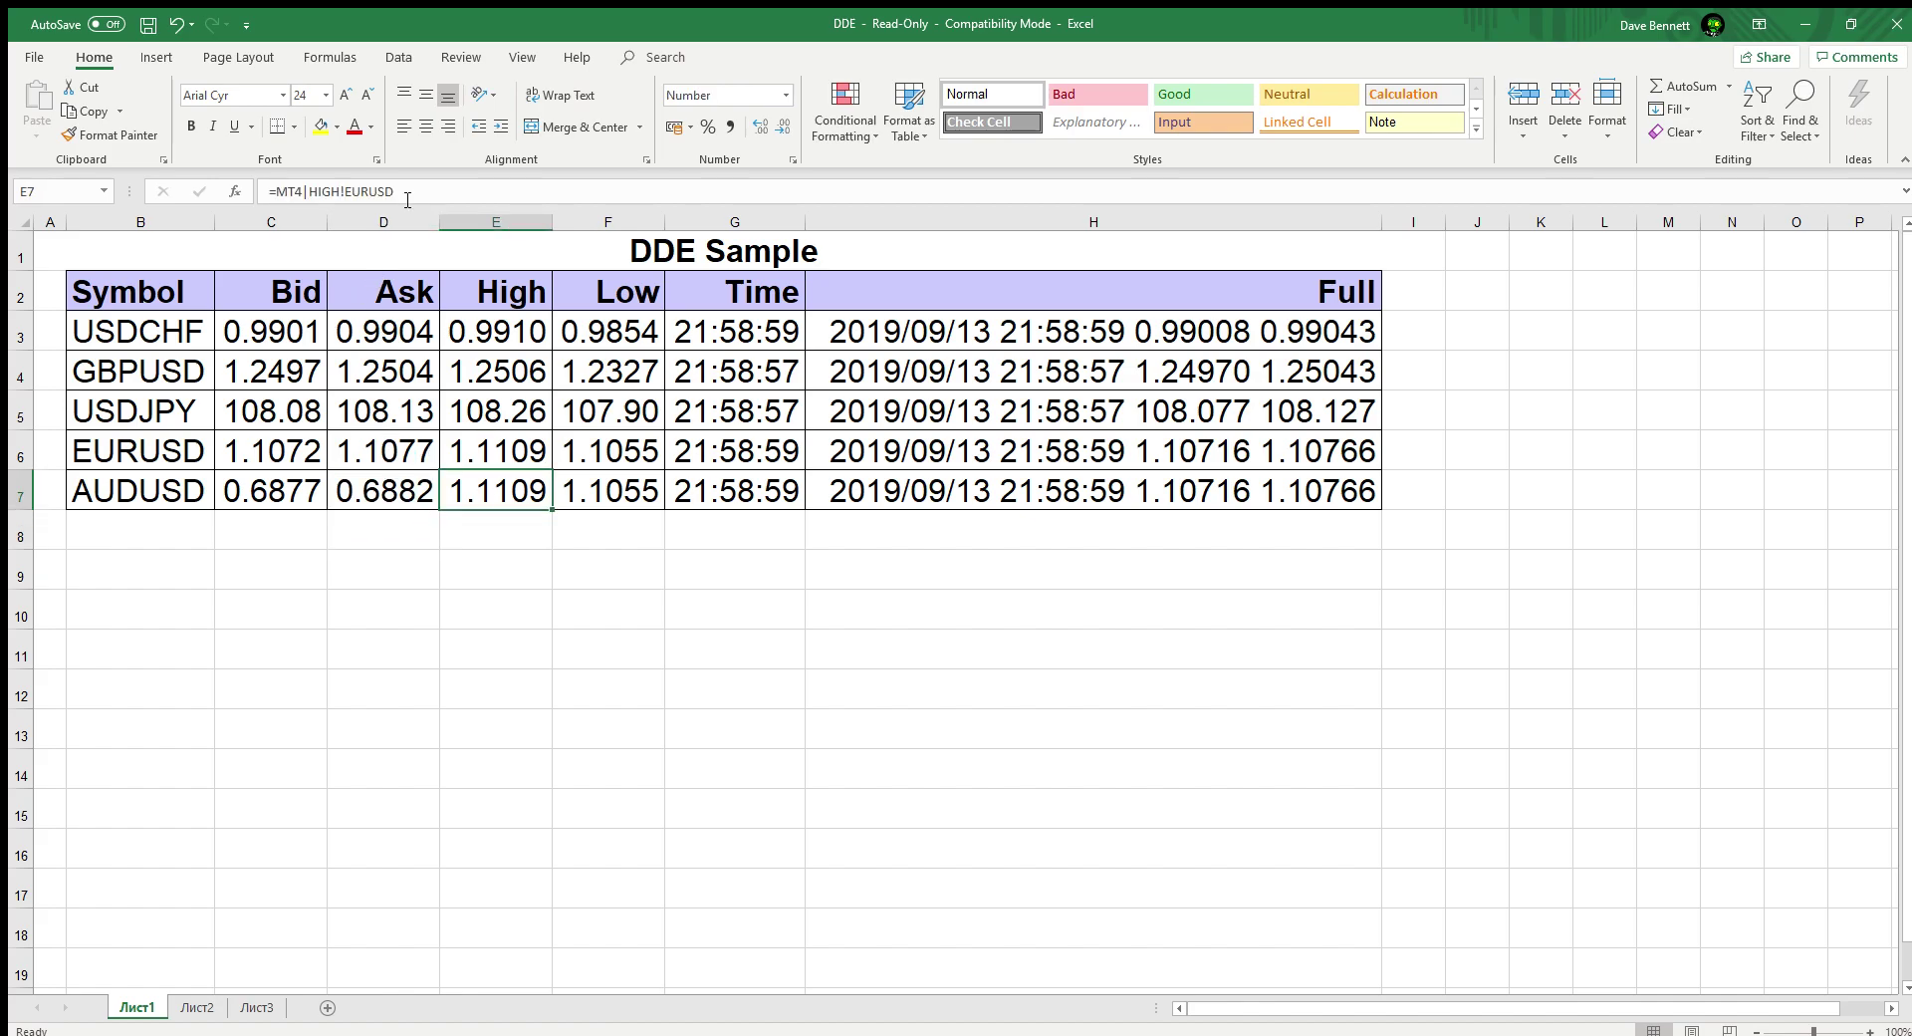
double_click(350, 192)
key(BackSpace)
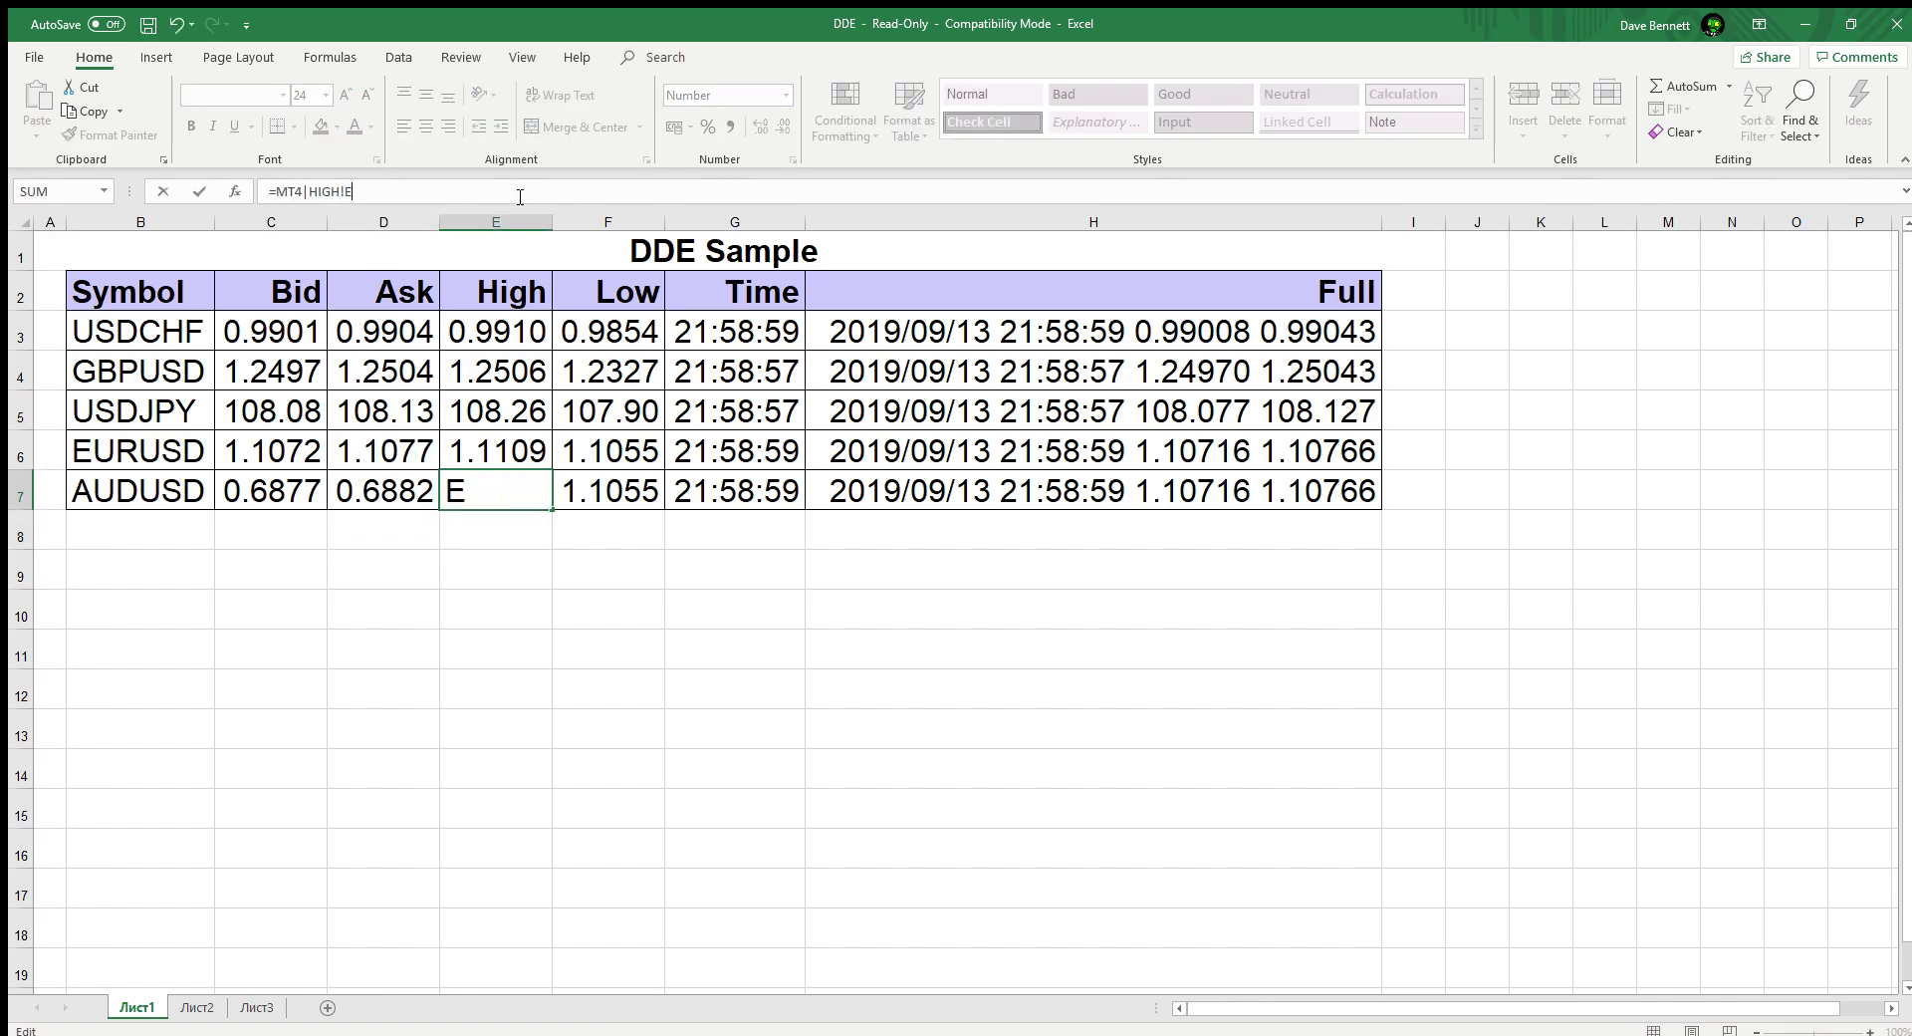
text(AUDUSD)
key(Return)
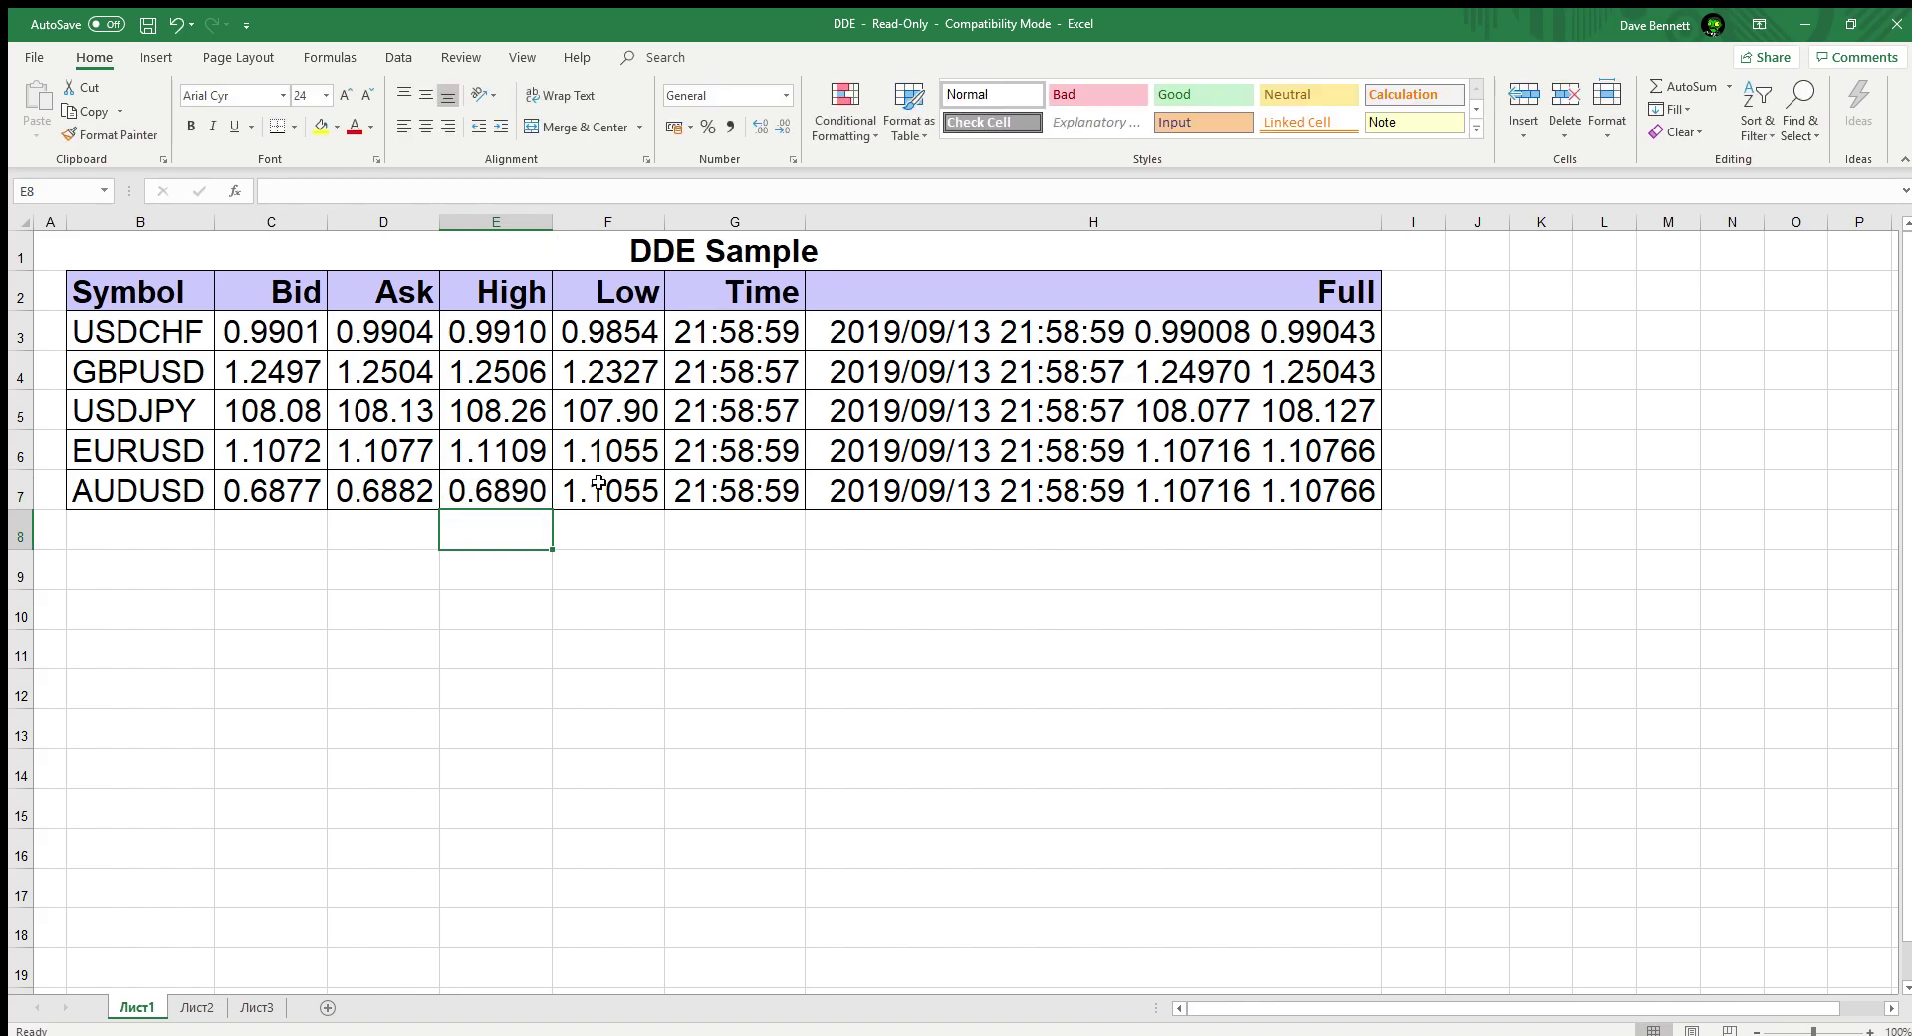
Step: Relink the Low and Full quote cells to AUDUSD, showing 0.6858 and 0.68771/0.68821
click(598, 486)
double_click(343, 191)
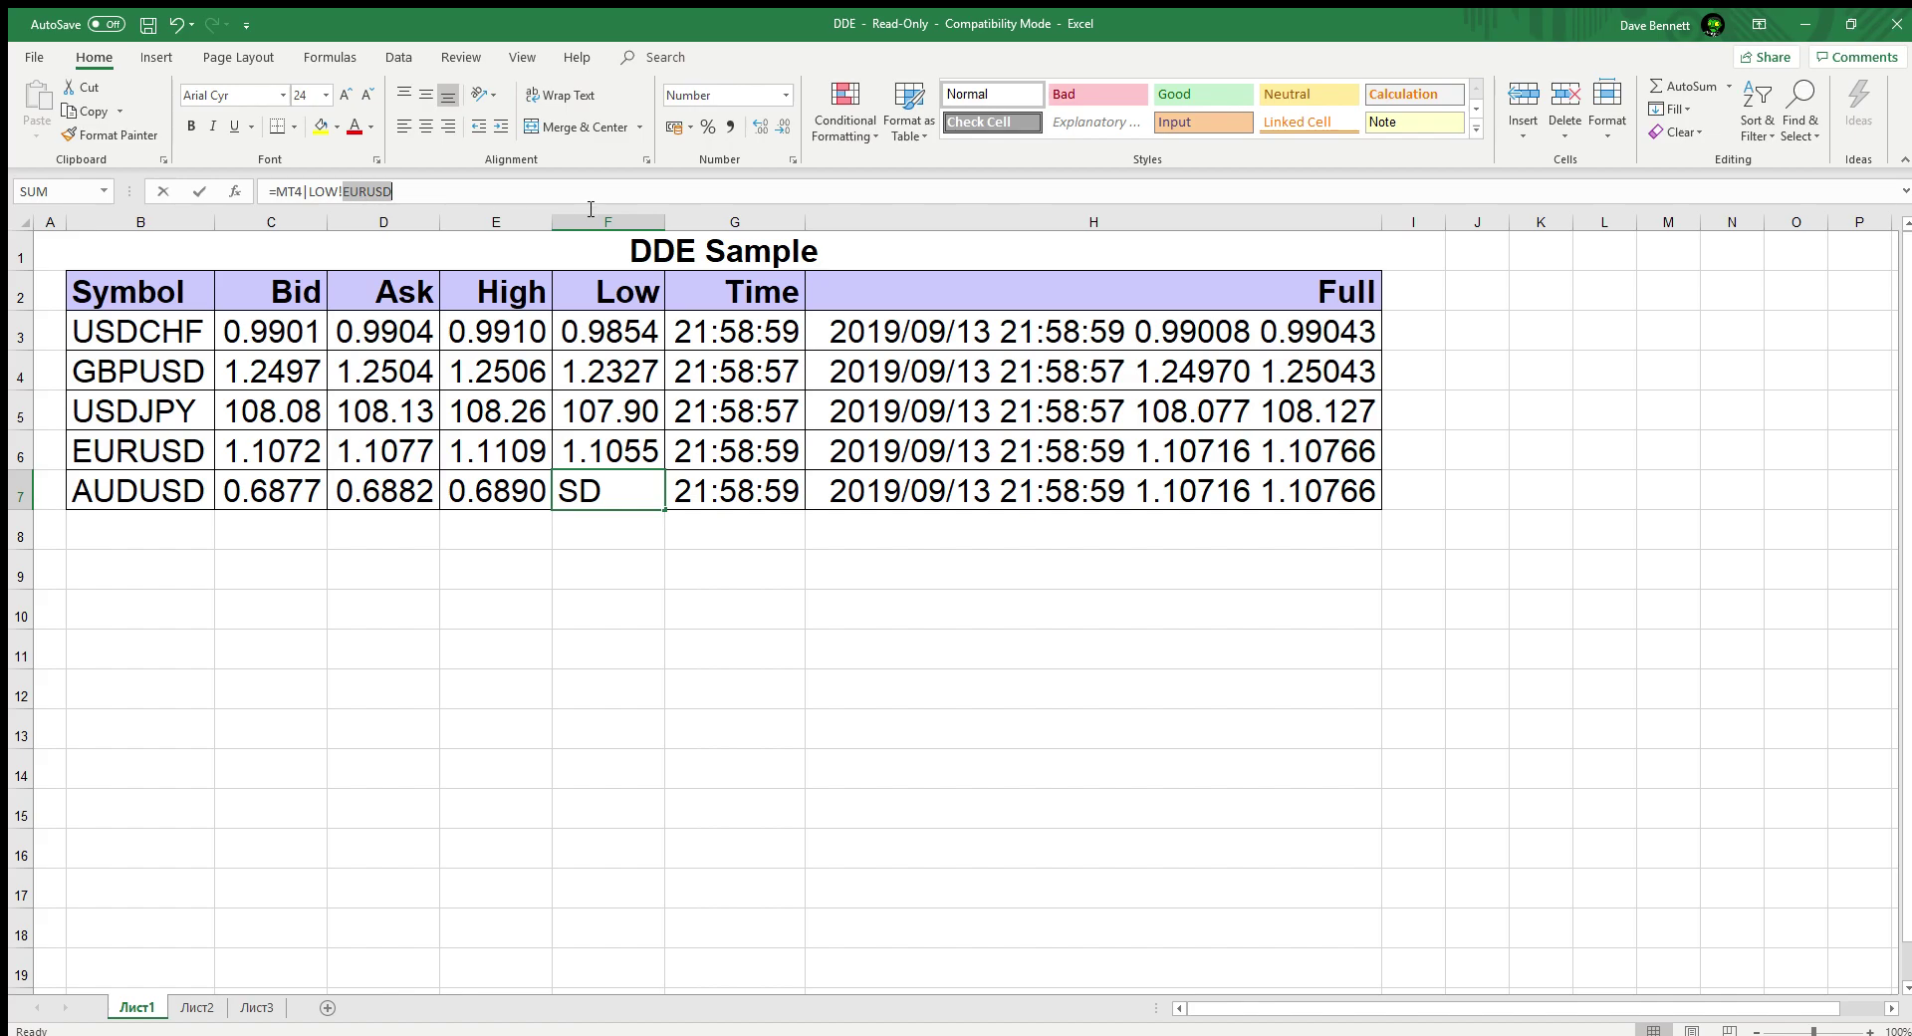
text(AUDUSD)
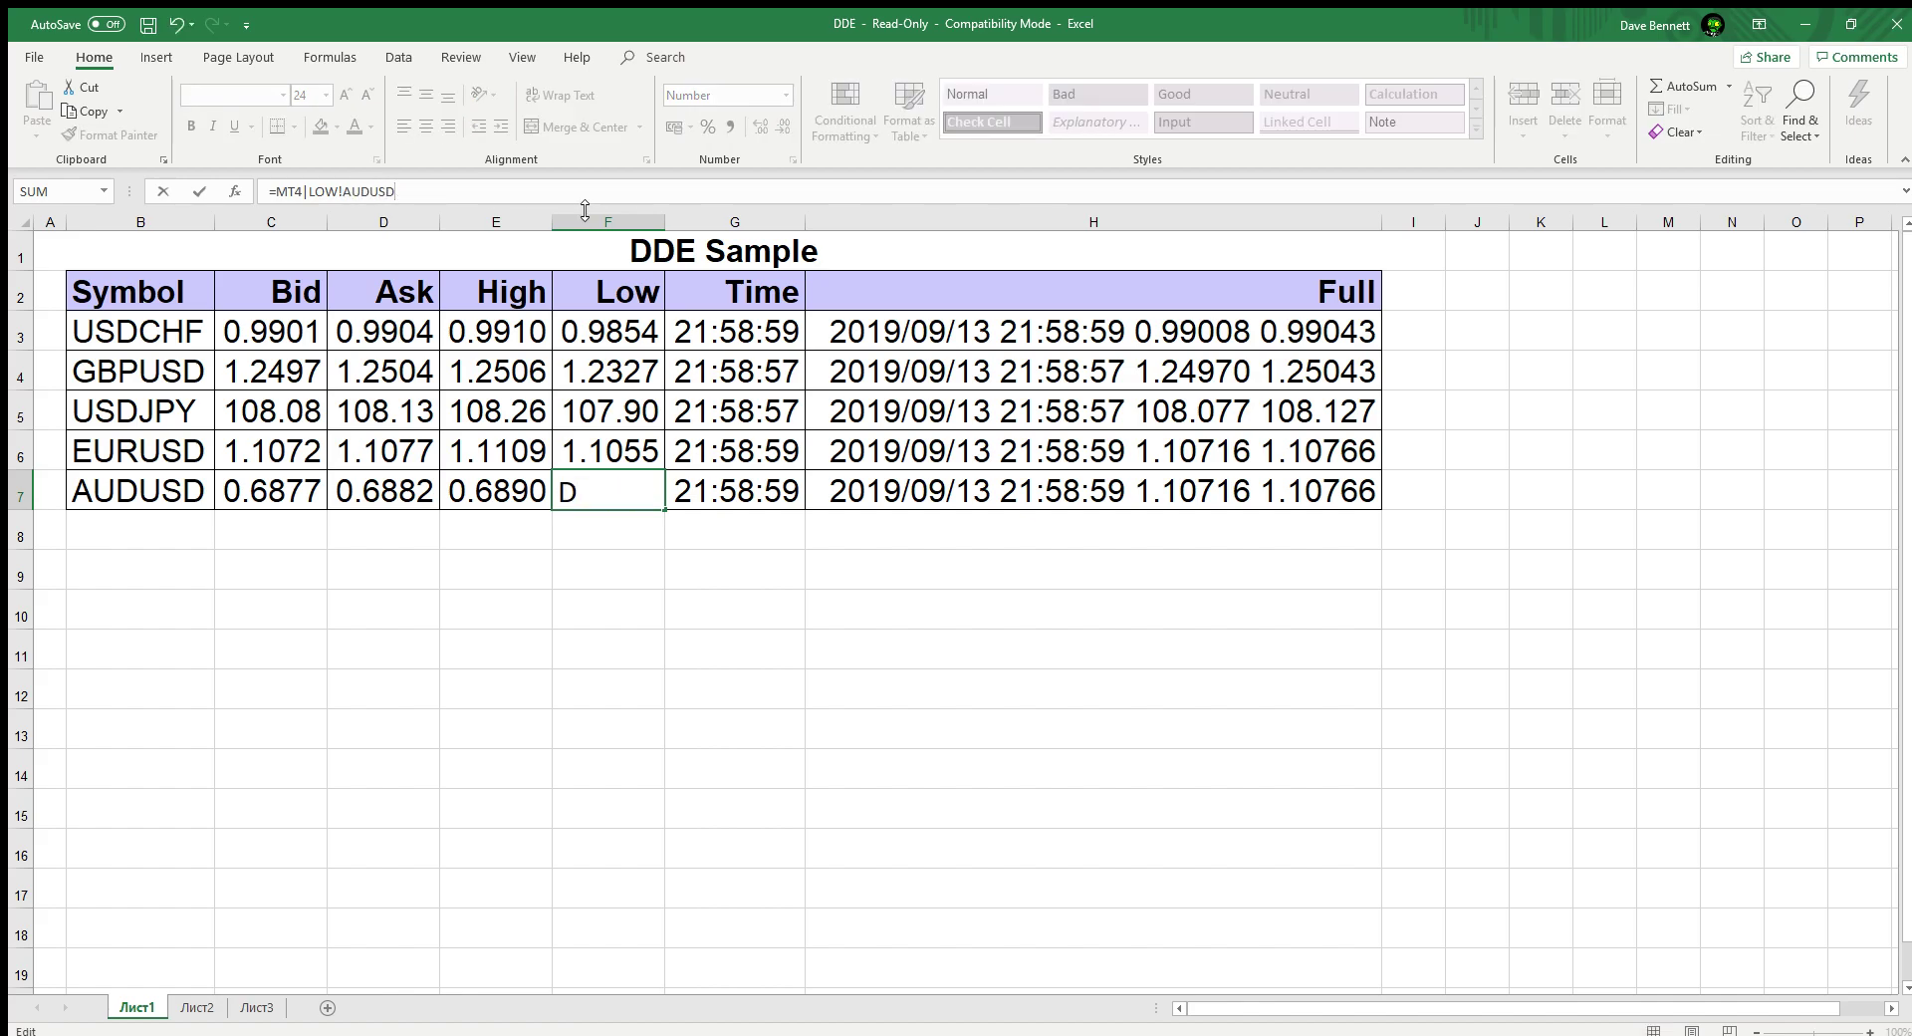
key(Return)
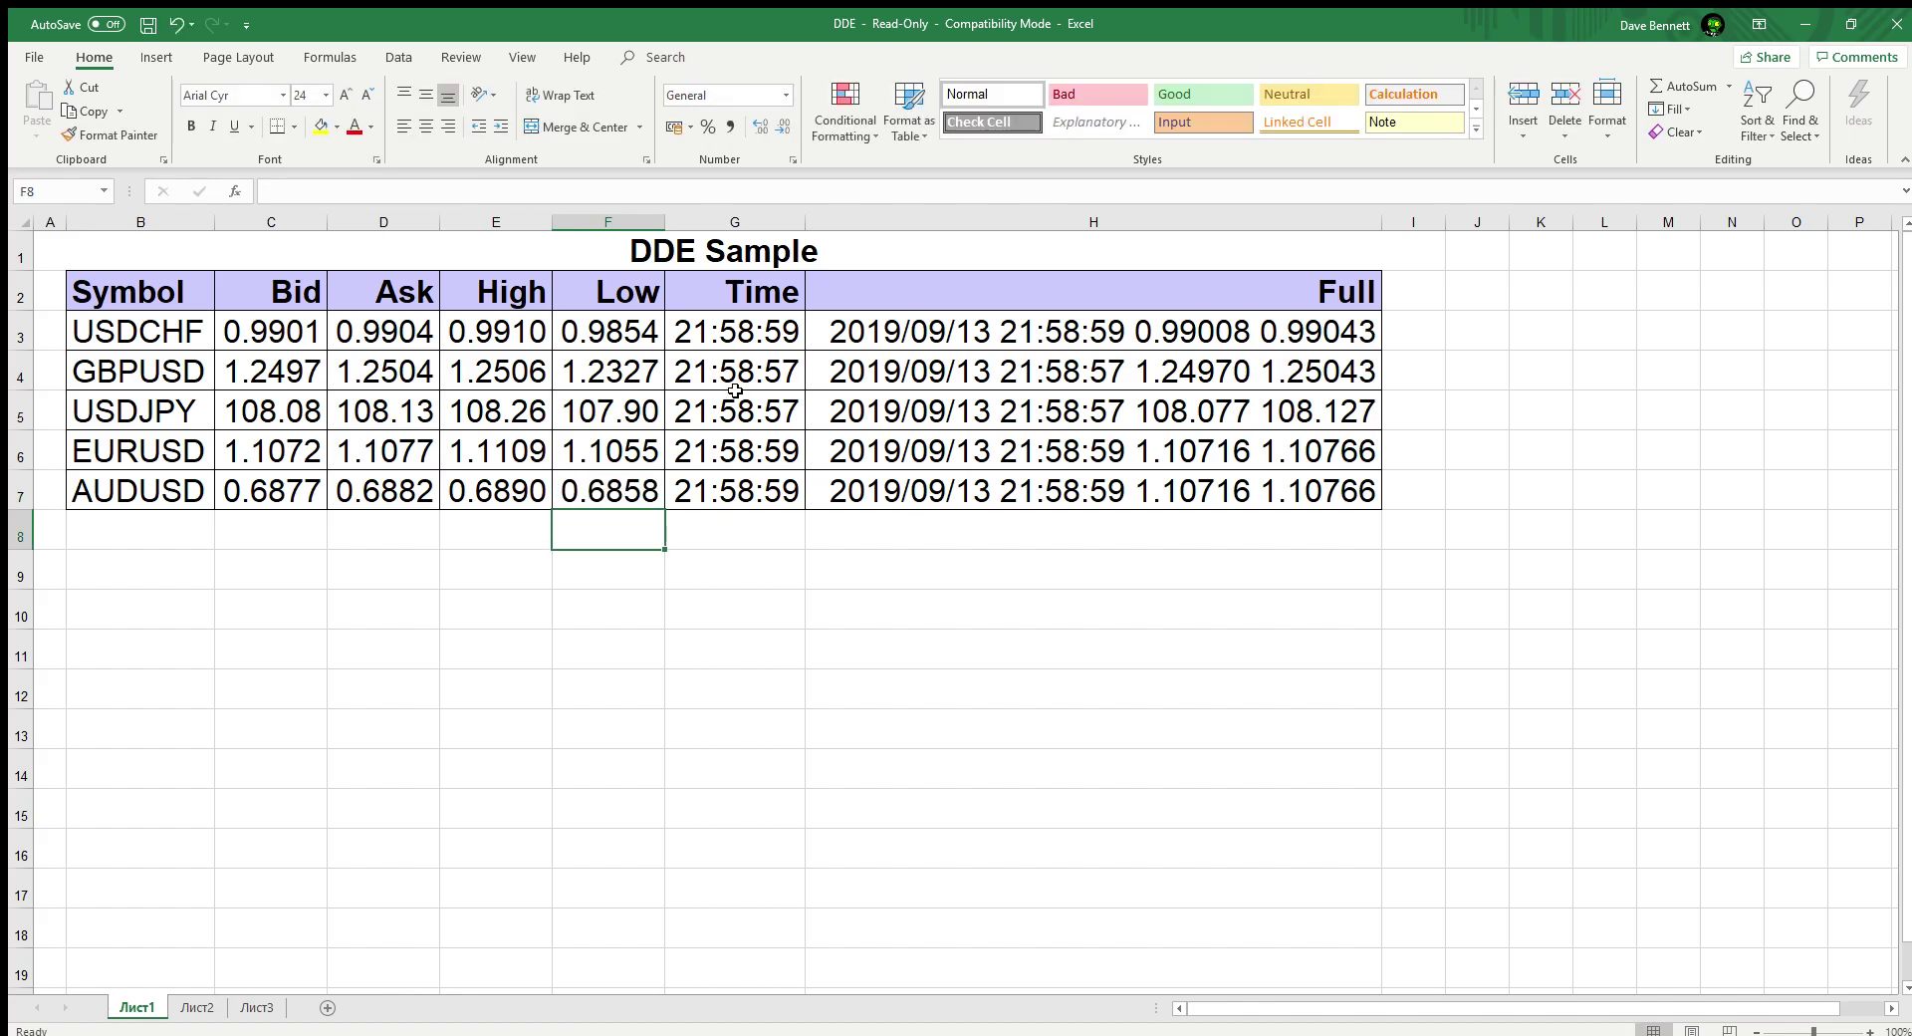
click(721, 495)
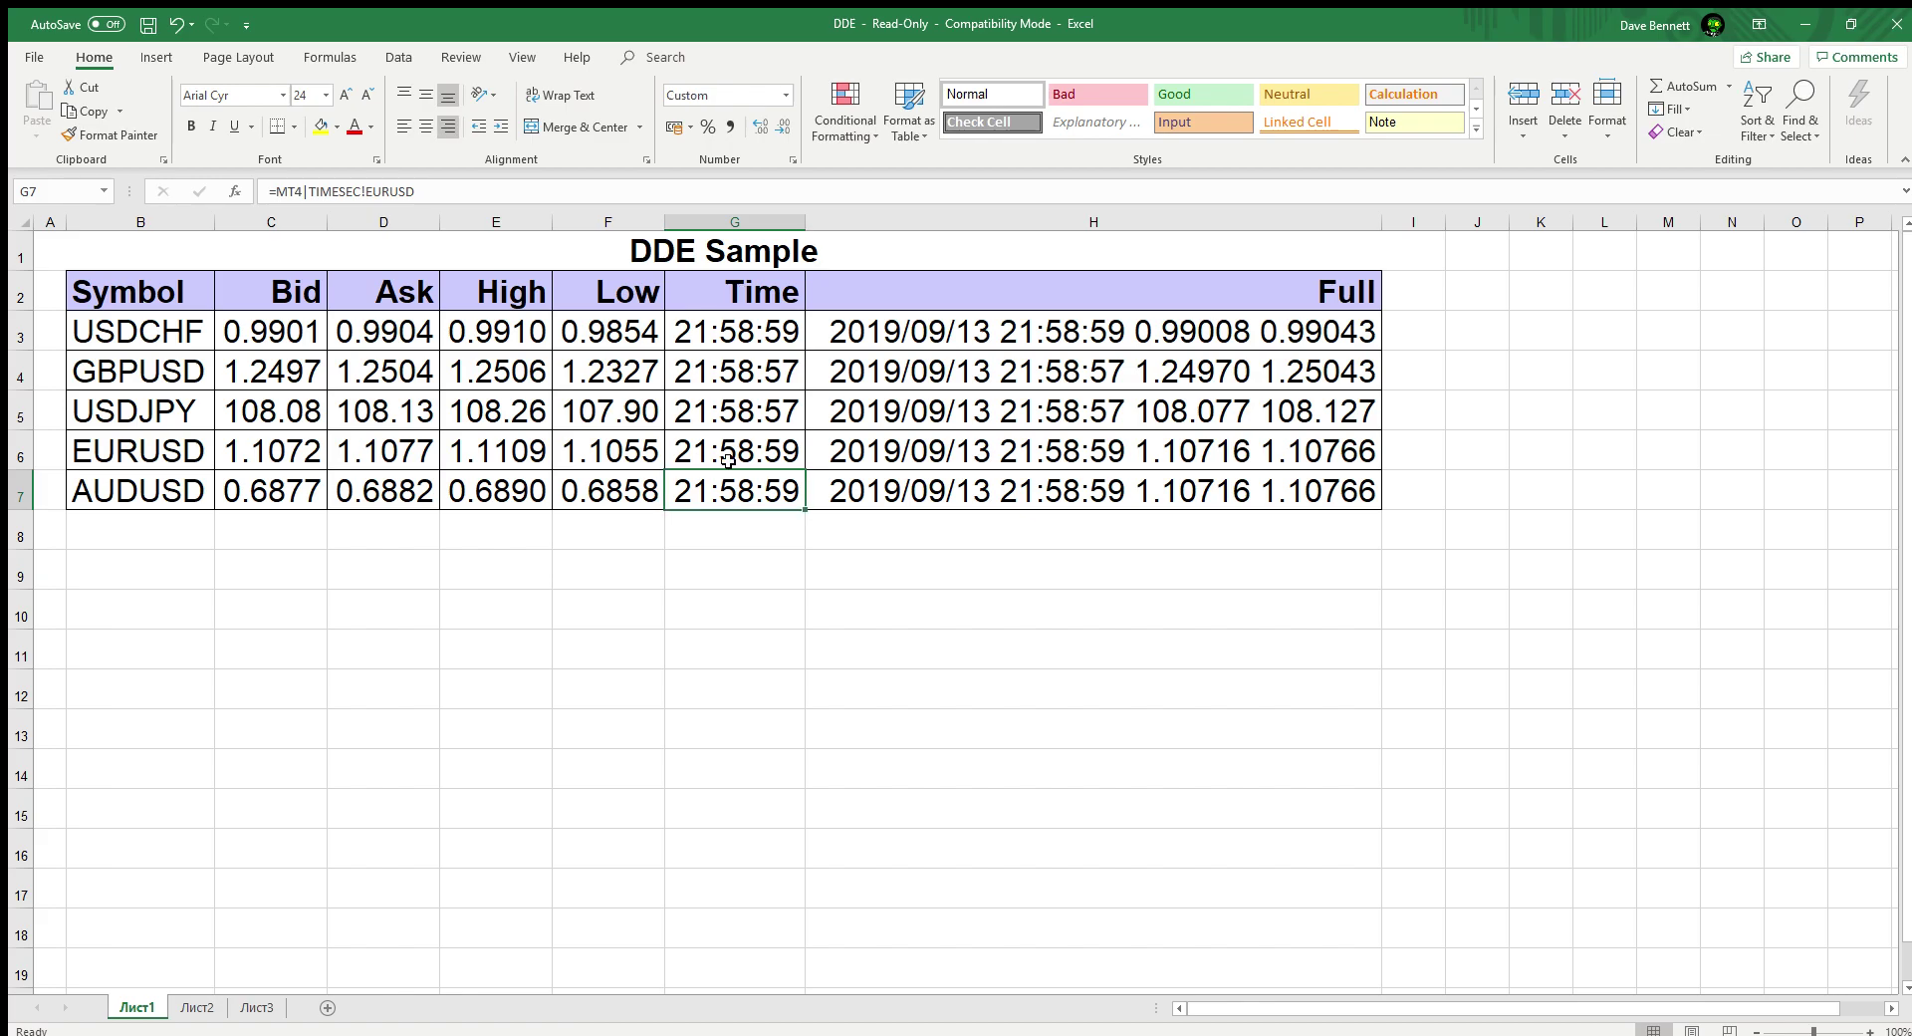
click(872, 498)
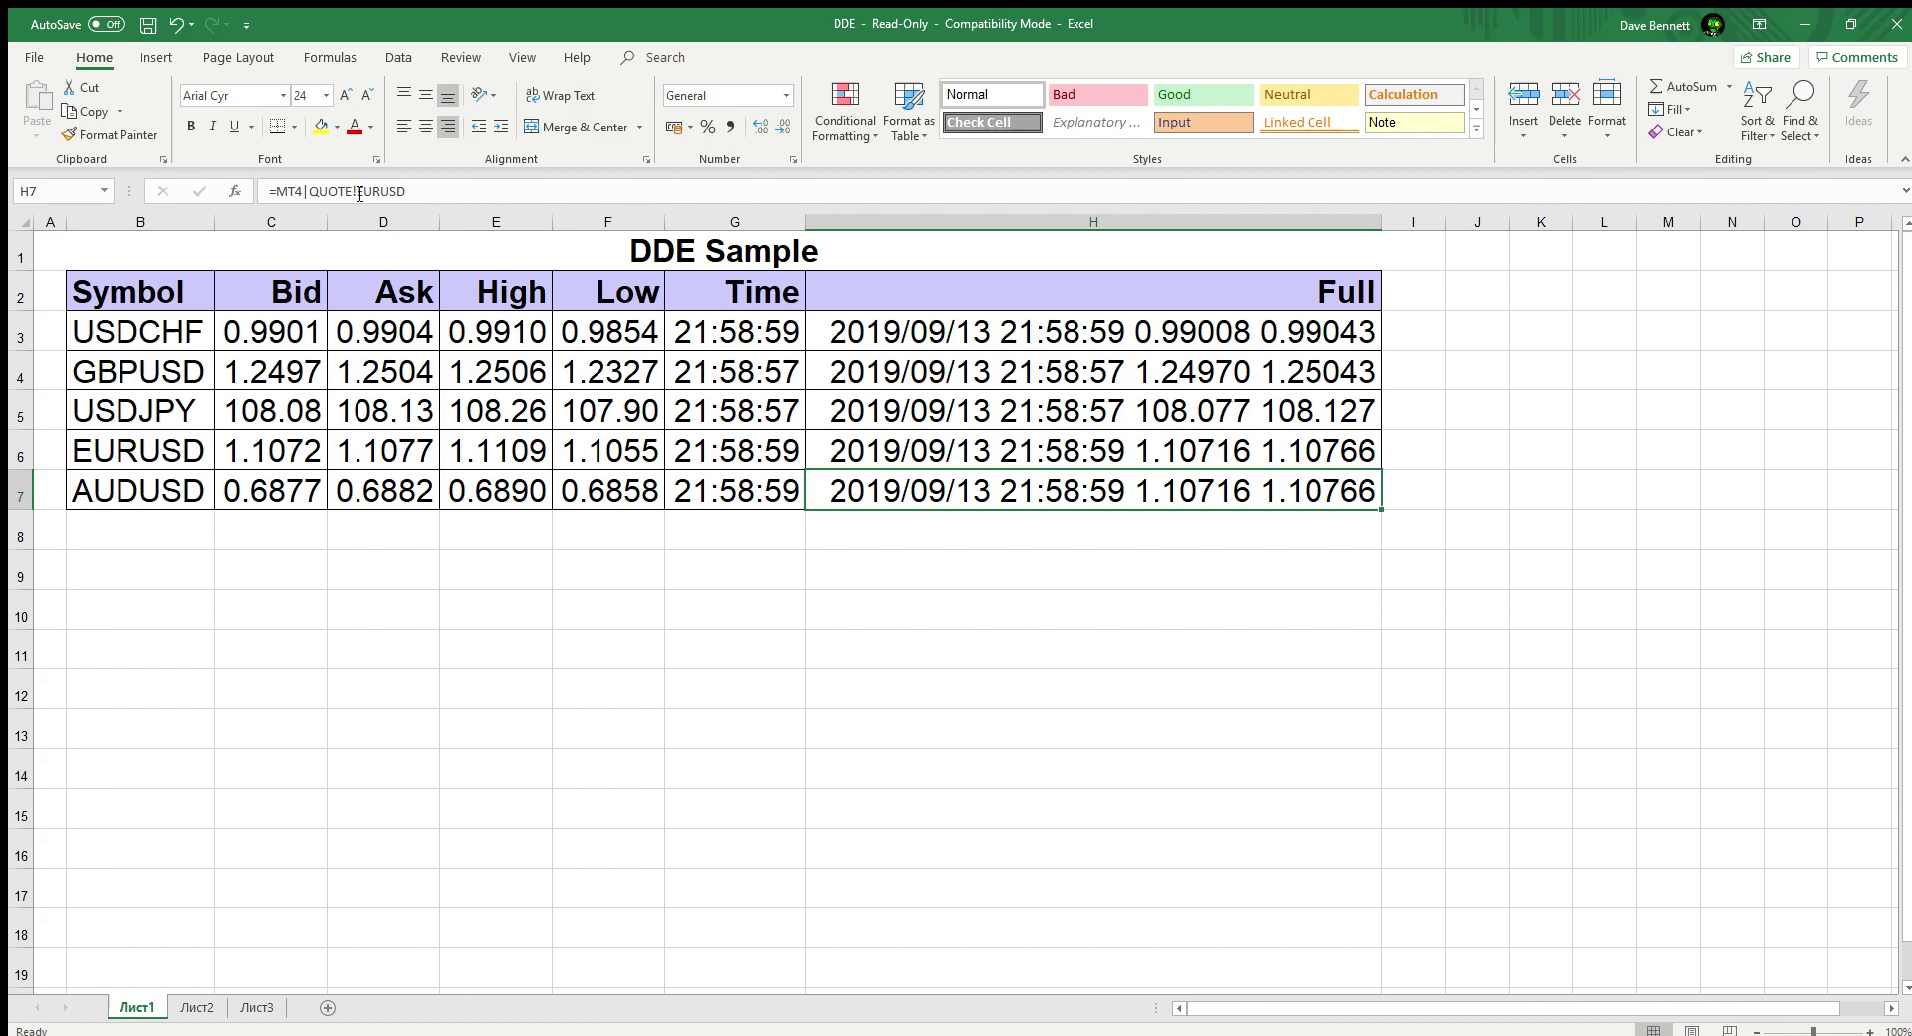
drag(359, 194, 510, 199)
key(BackSpace)
key(BackSpace)
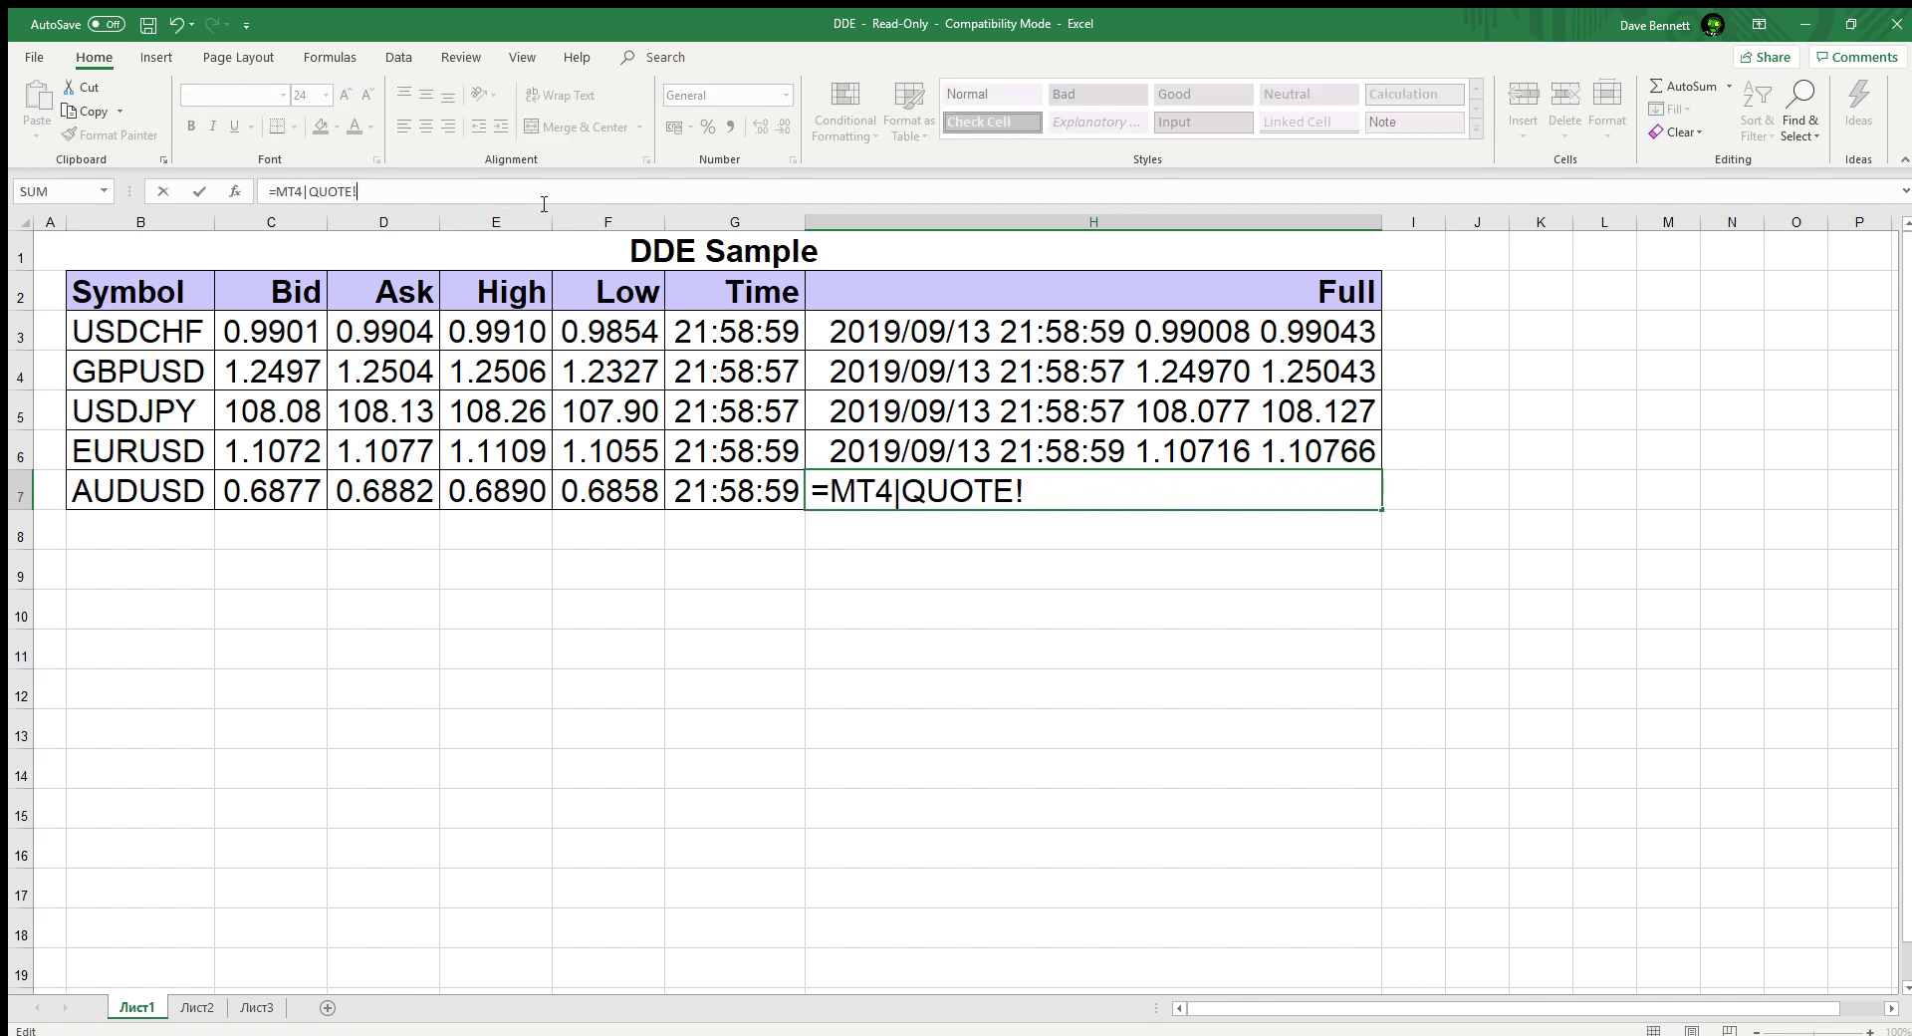
text(AUDUSD)
key(Return)
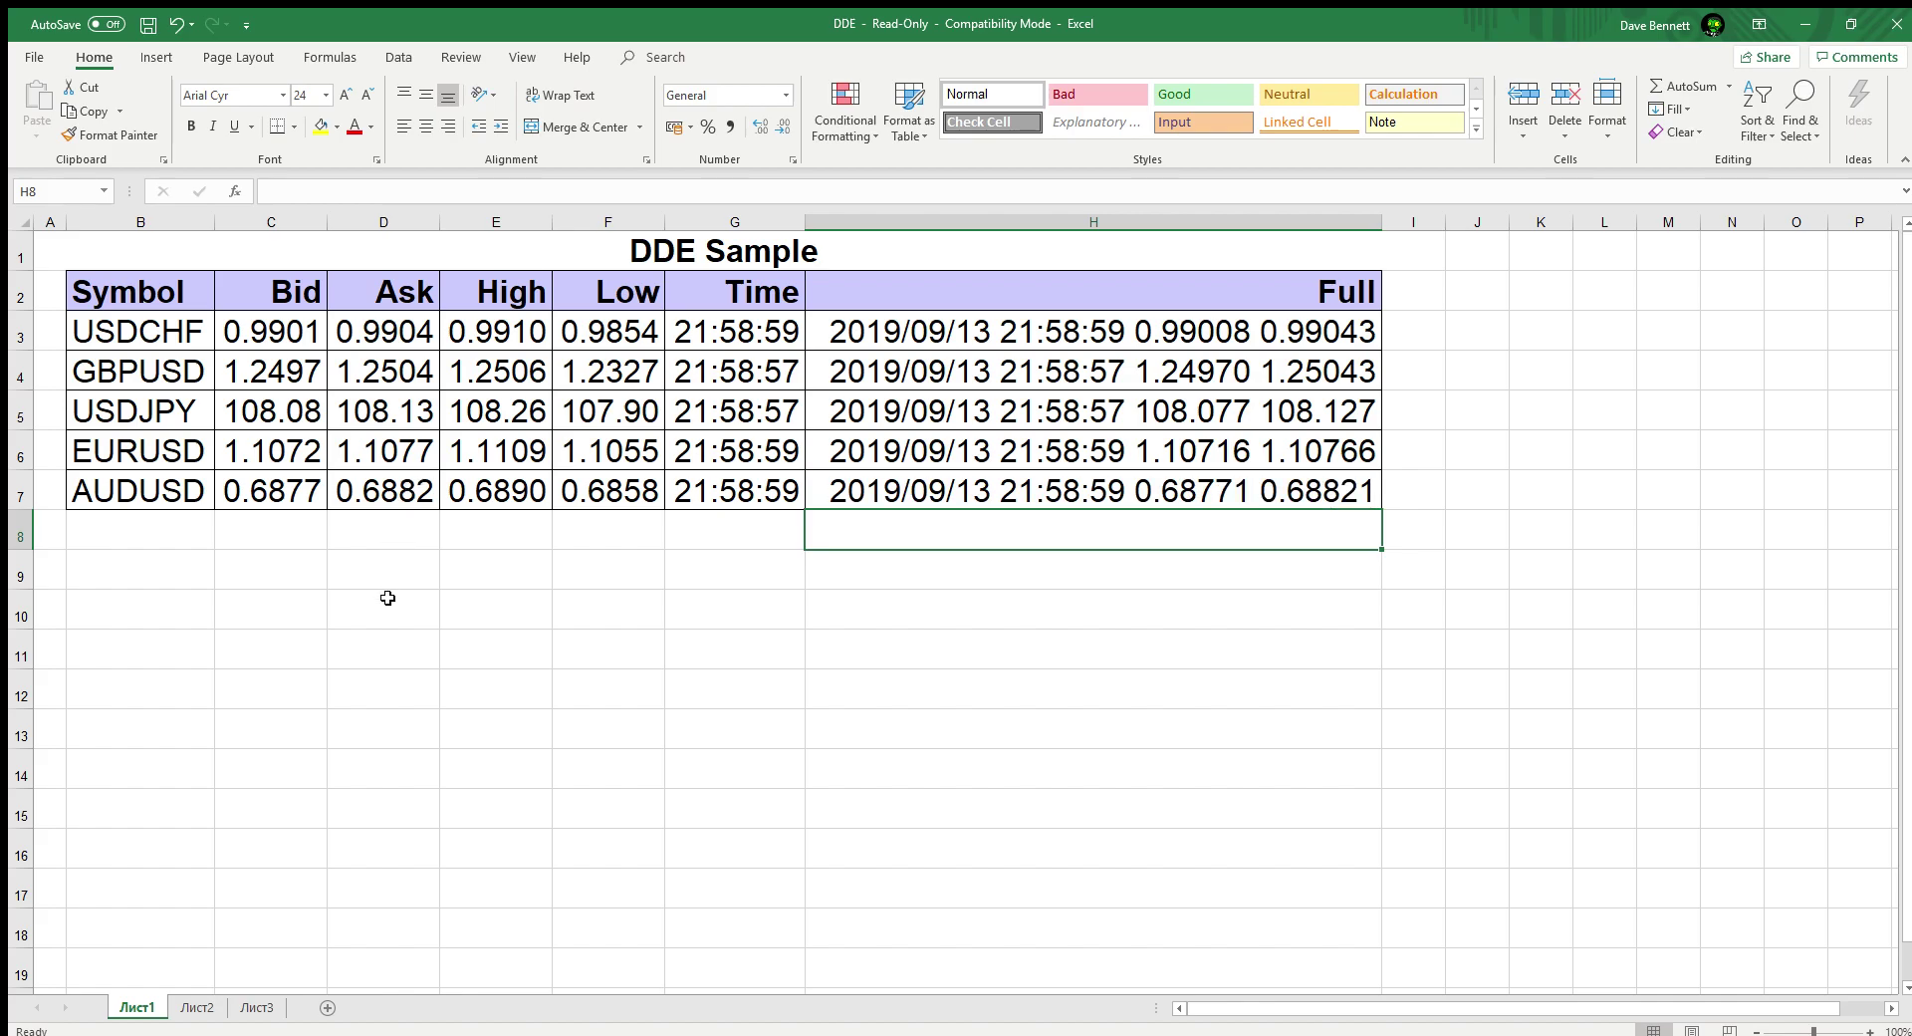
Step: Enter 'Distance High' in B10 and autofit column B to fit it
click(388, 596)
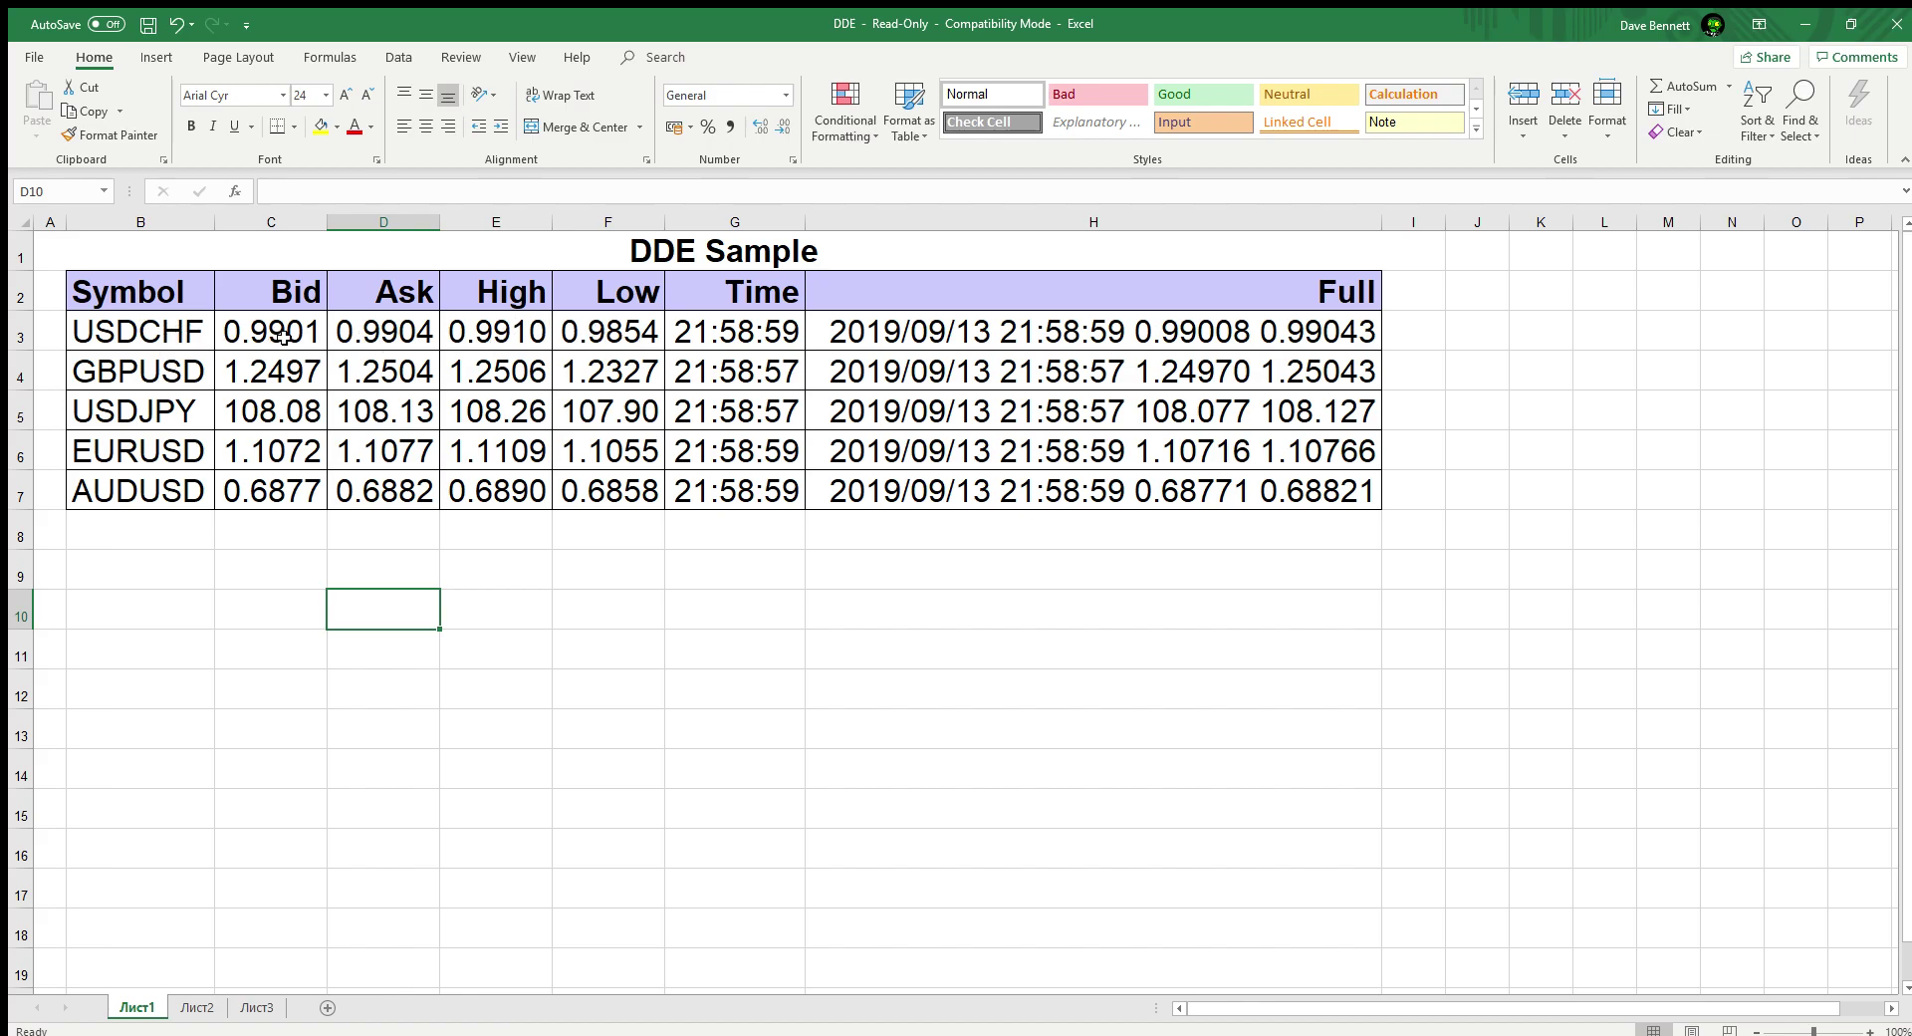
click(122, 610)
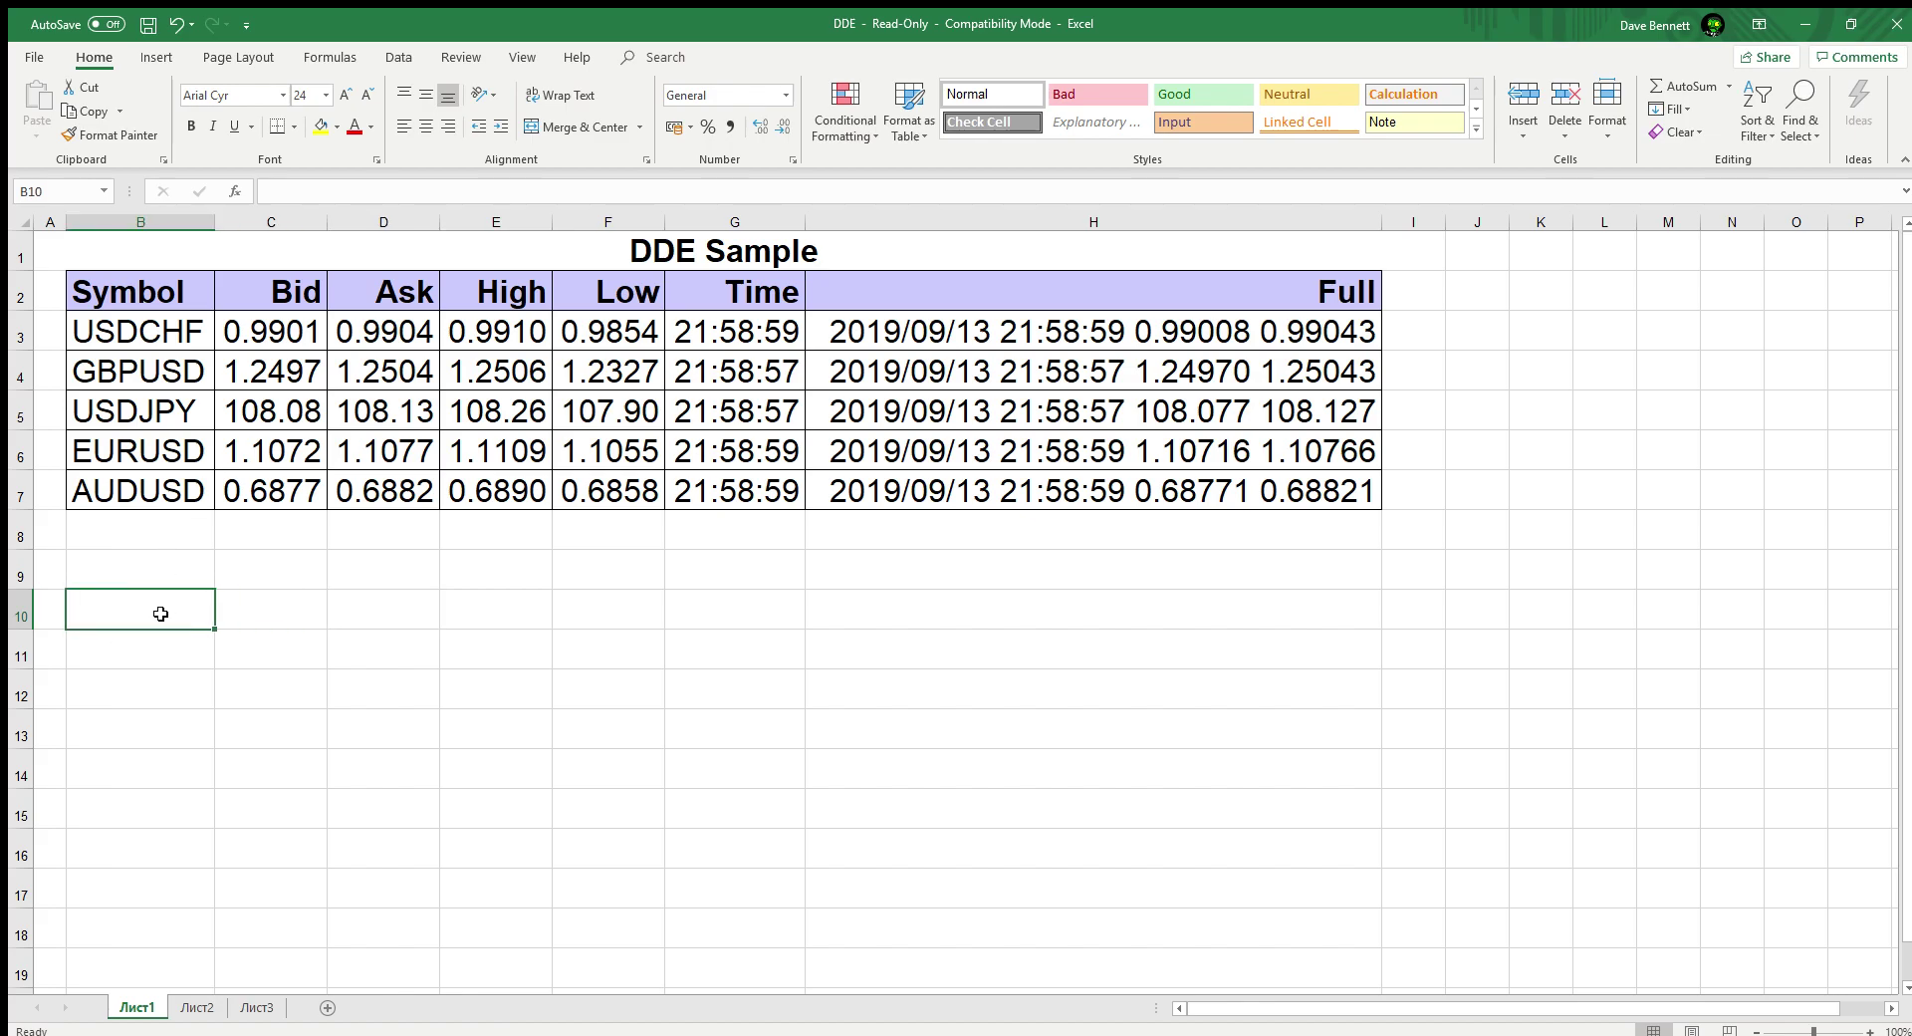
text(Distance)
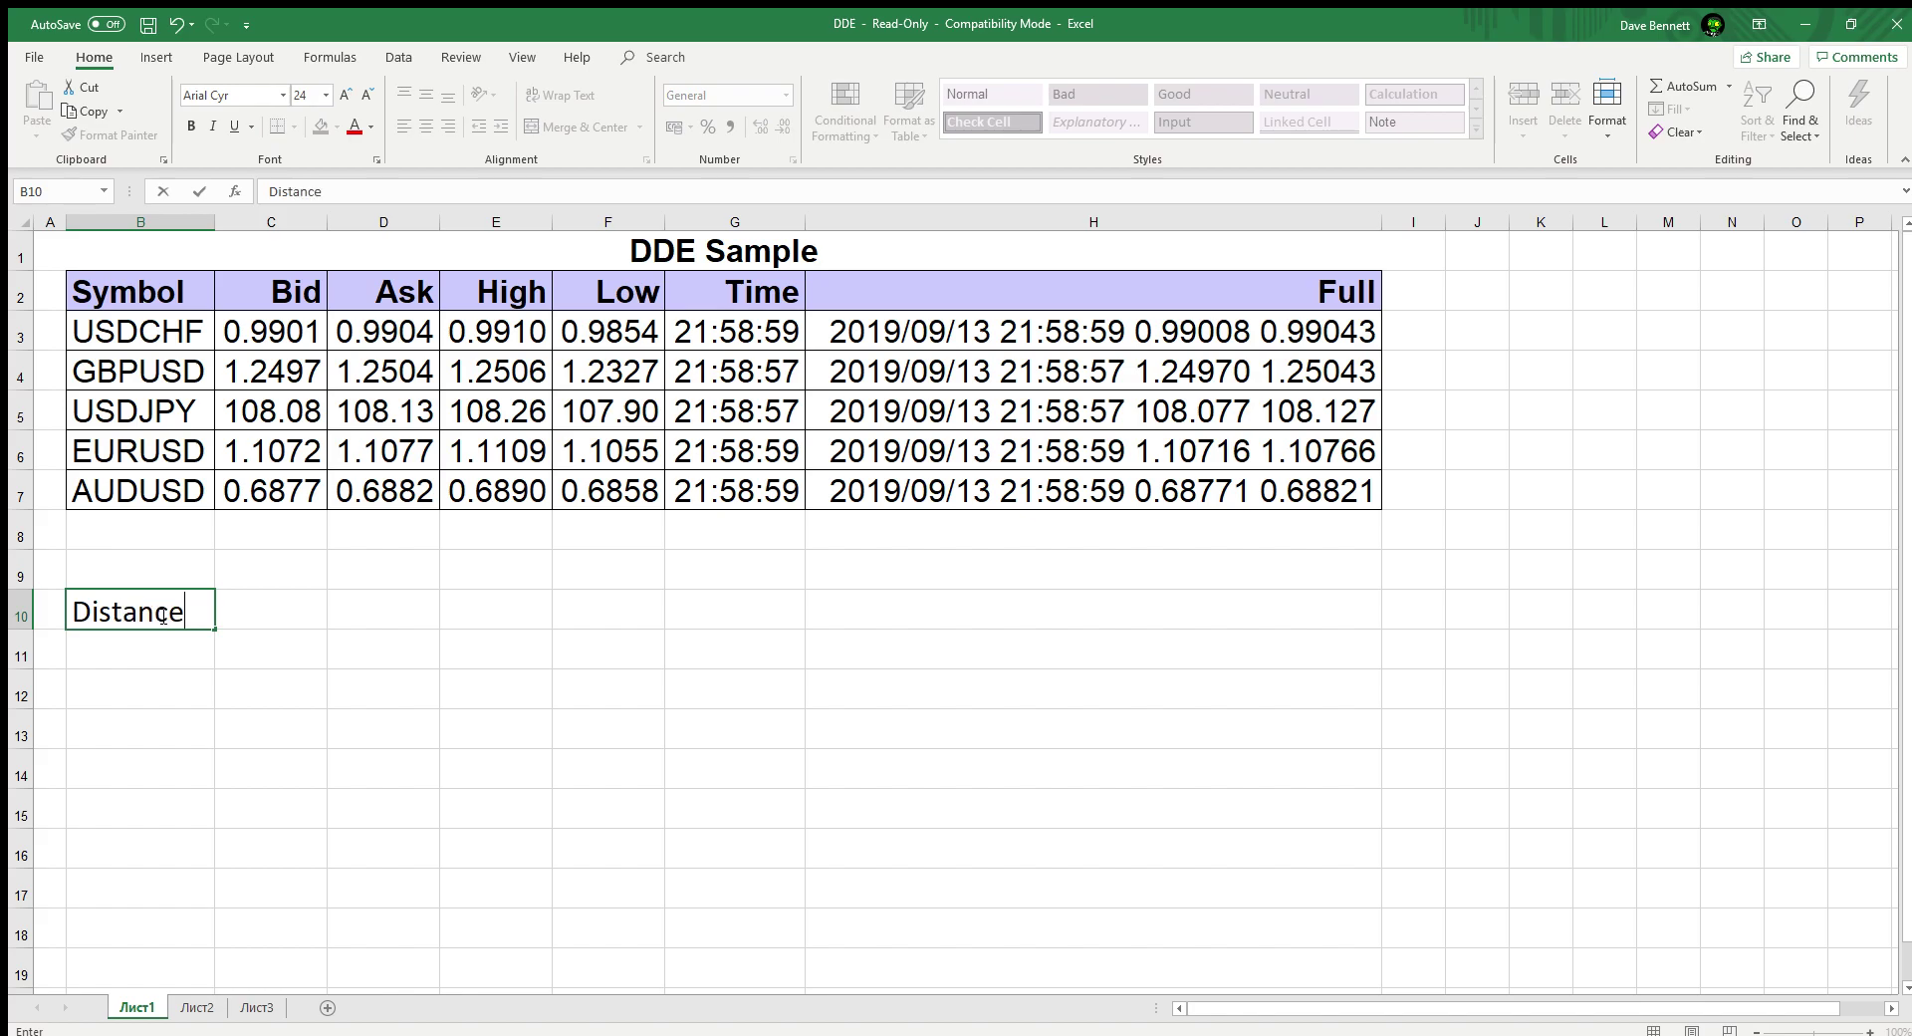
text( High)
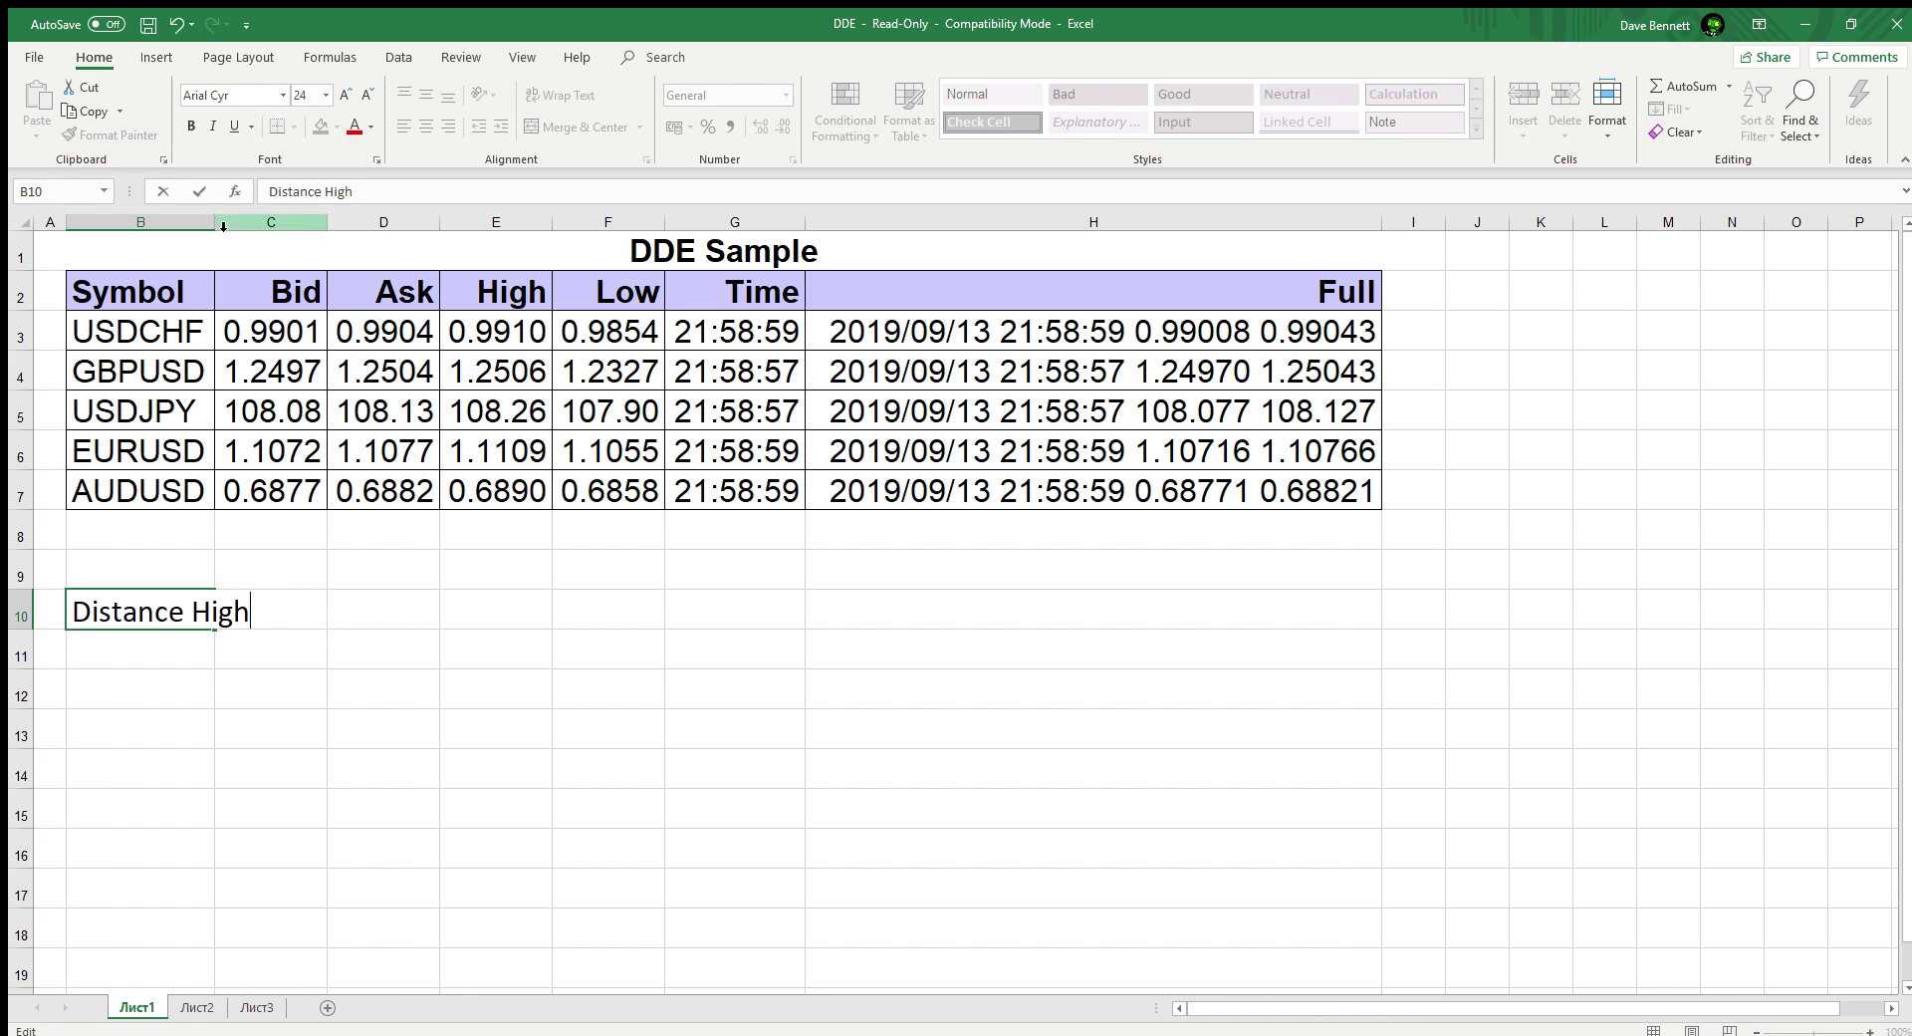
click(475, 805)
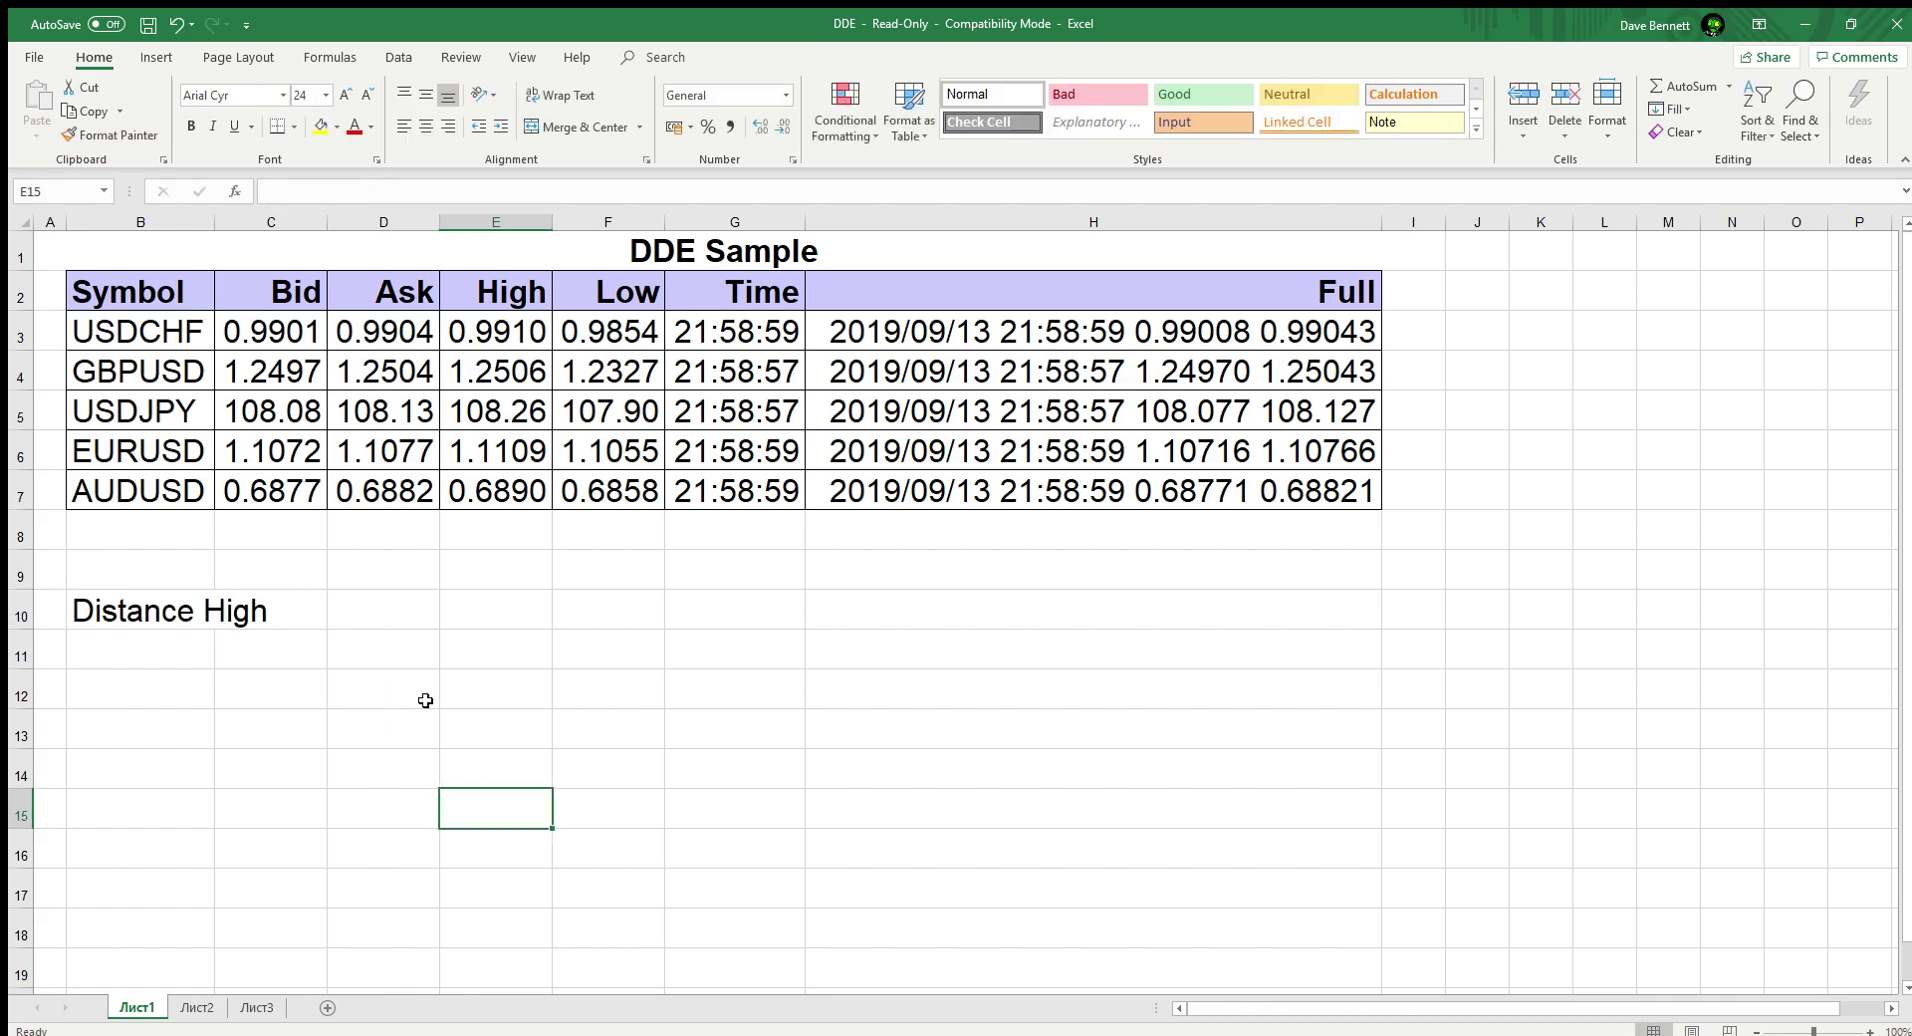
double_click(220, 225)
Step: Enter 'Distance Low' in C10 and autofit column C to fit it
click(329, 607)
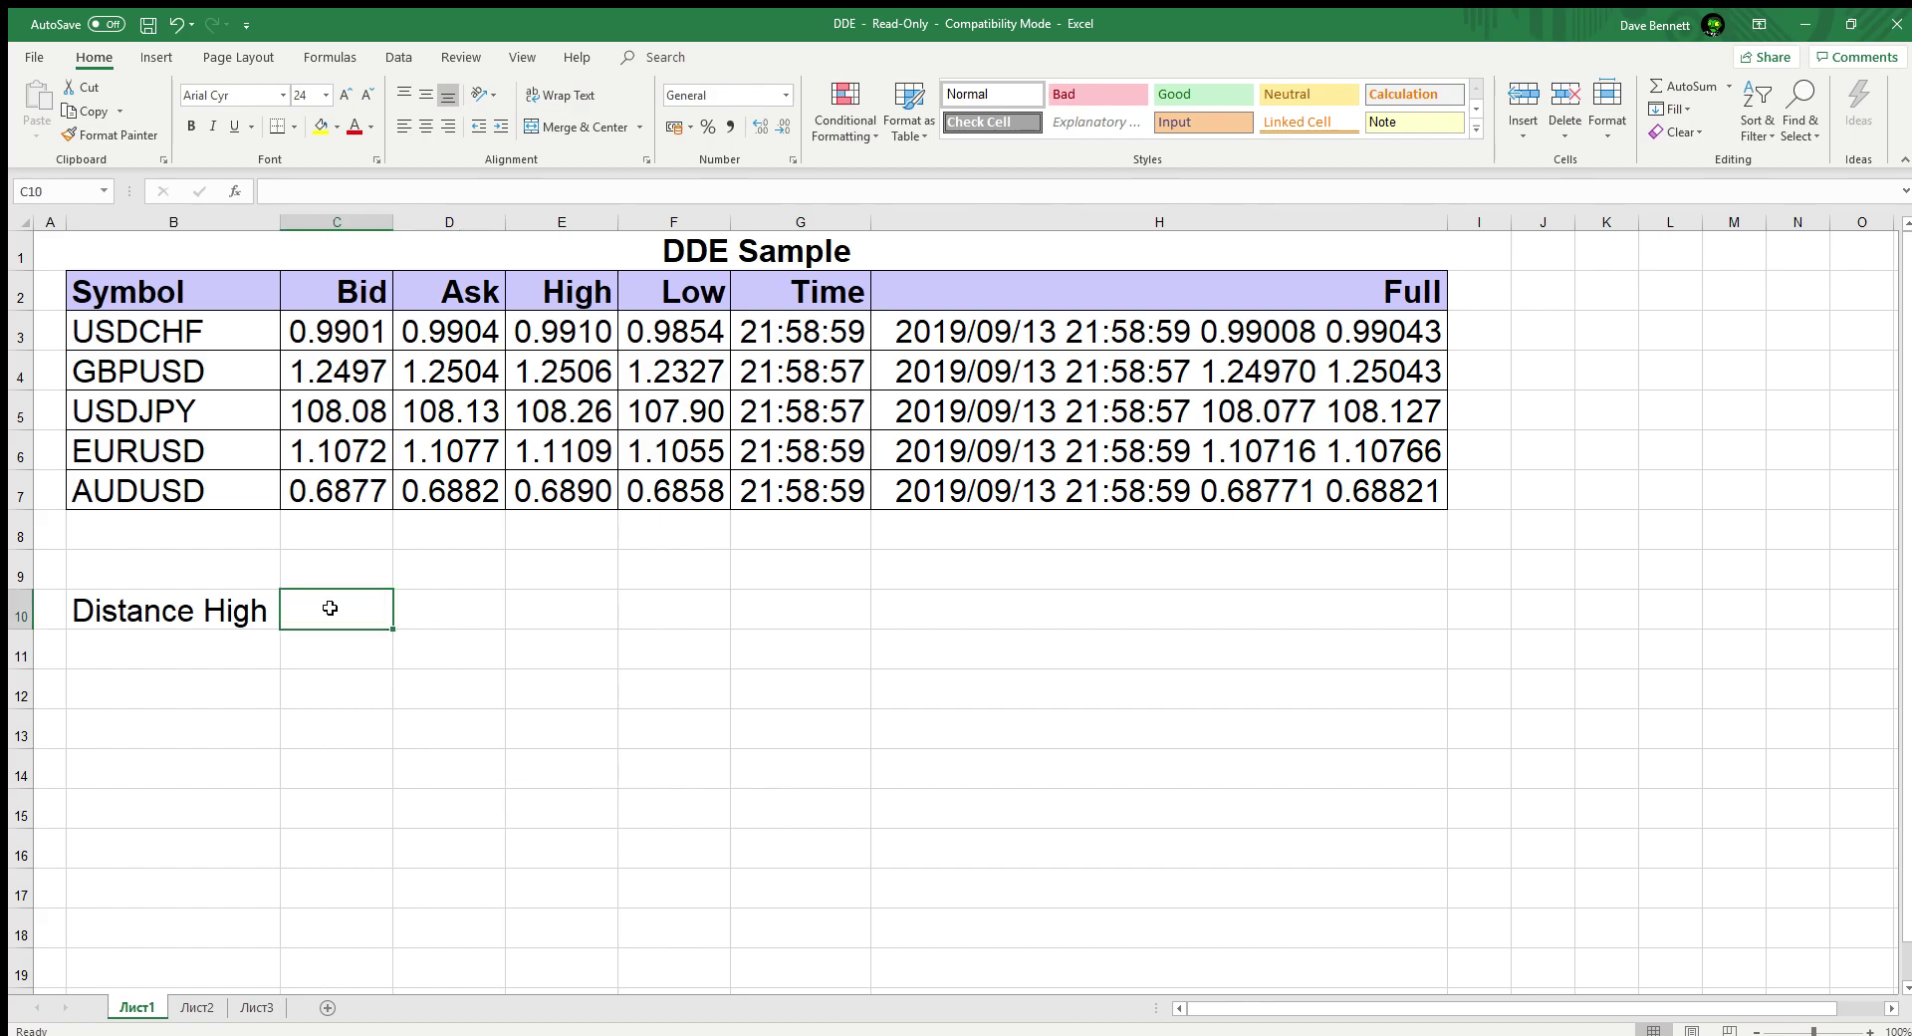
text(Distance Low)
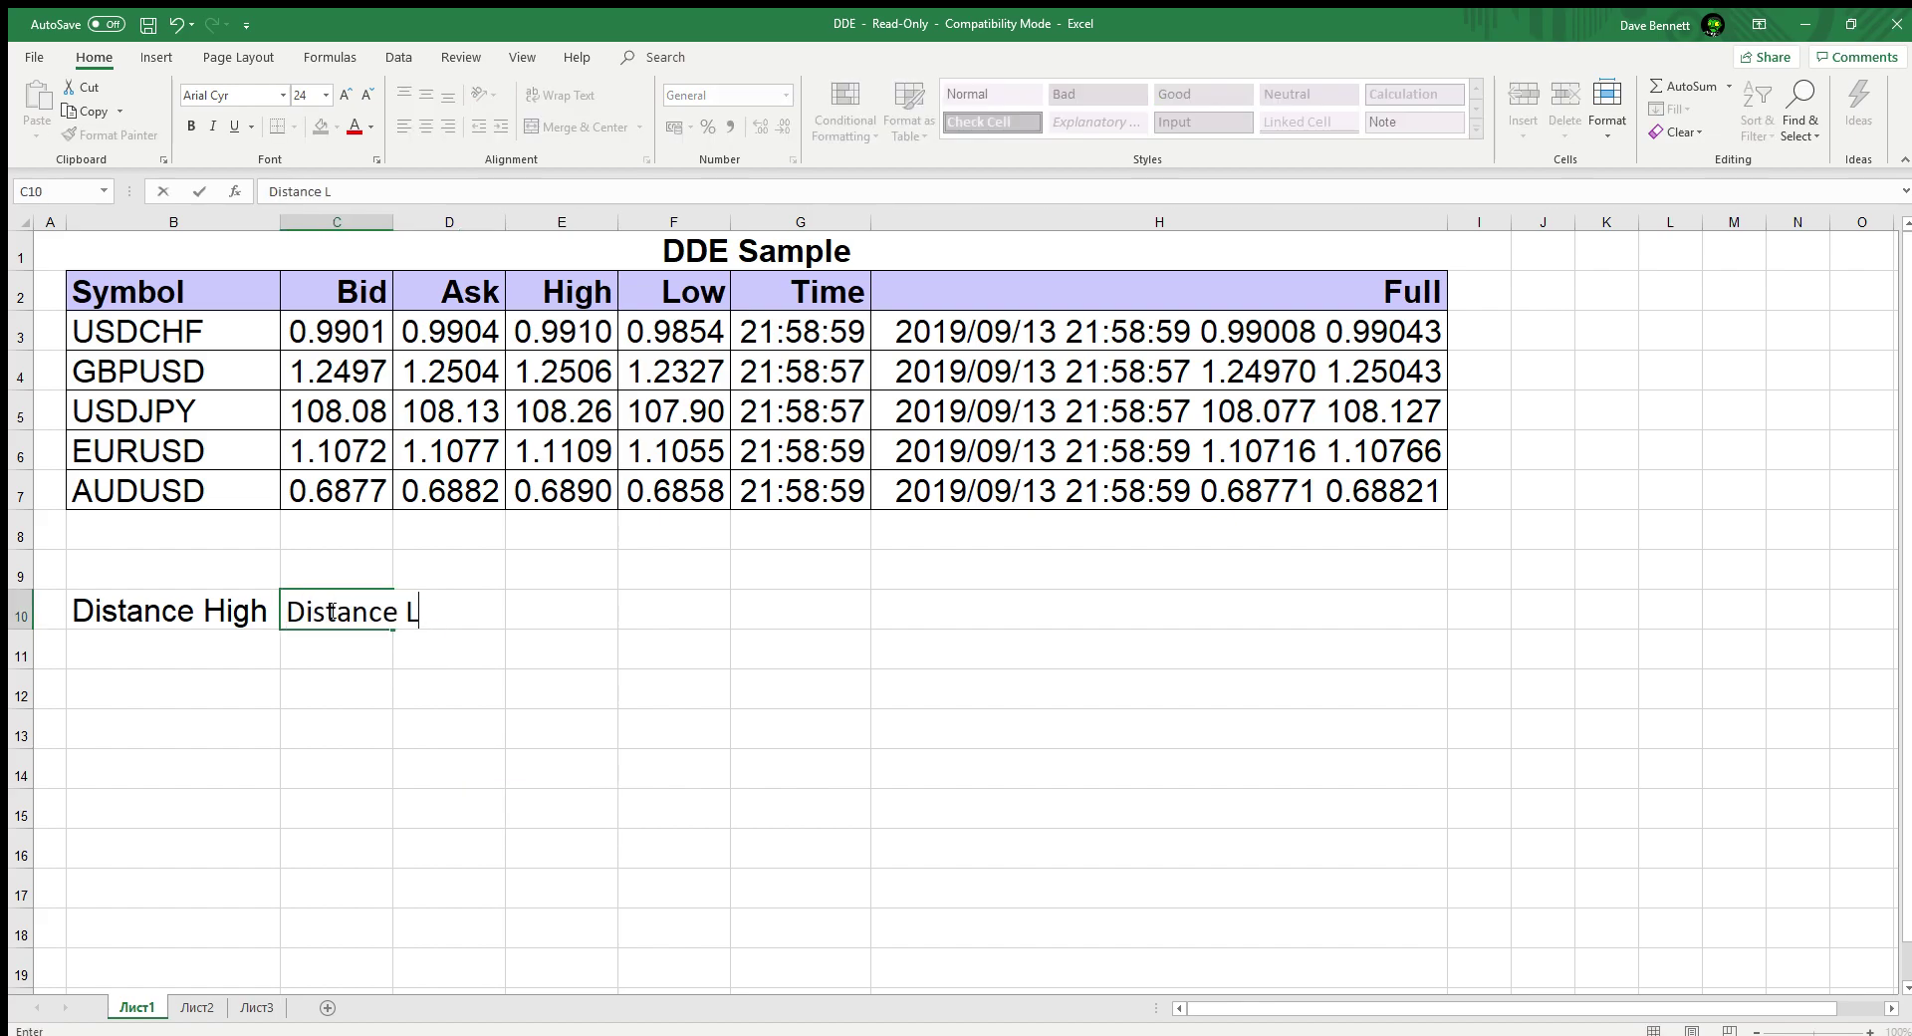
click(448, 731)
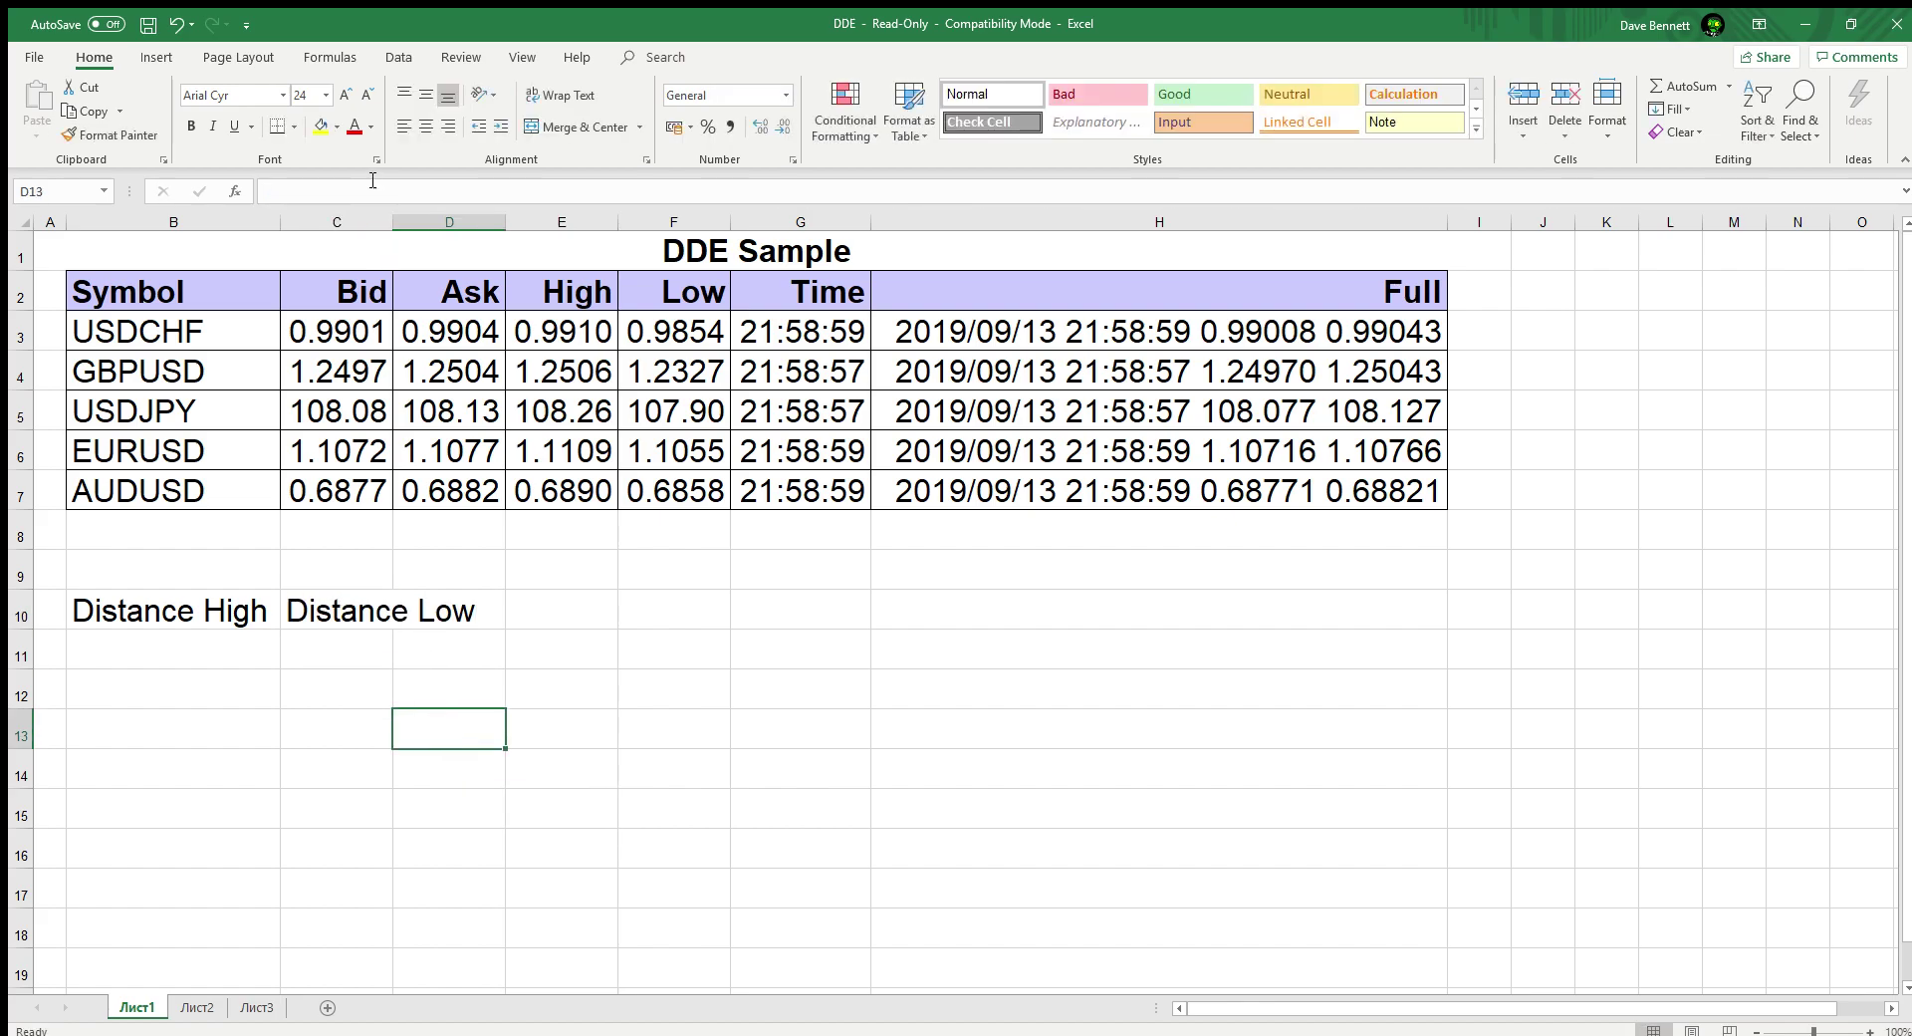
double_click(395, 223)
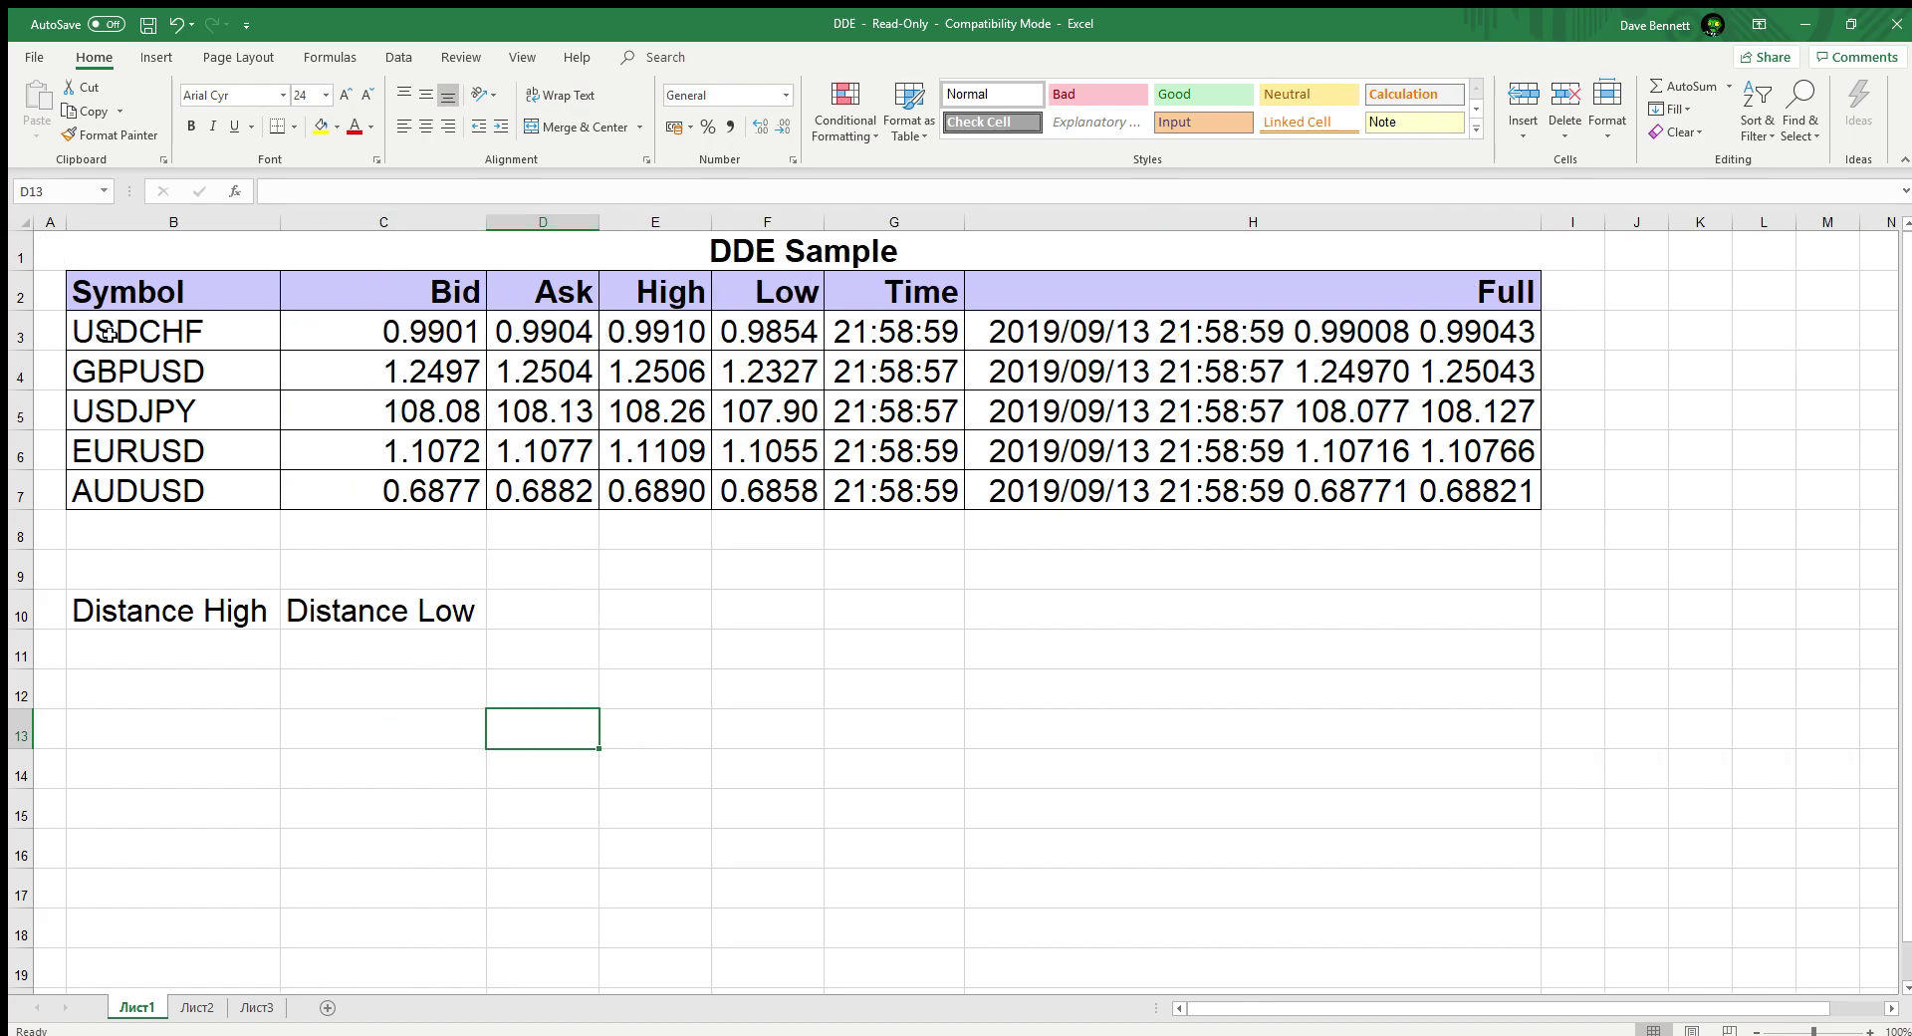
Step: Copy the five symbols from B3:B7 into A11:A15 and autofit column A
drag(109, 335, 111, 490)
key(ctrl+c)
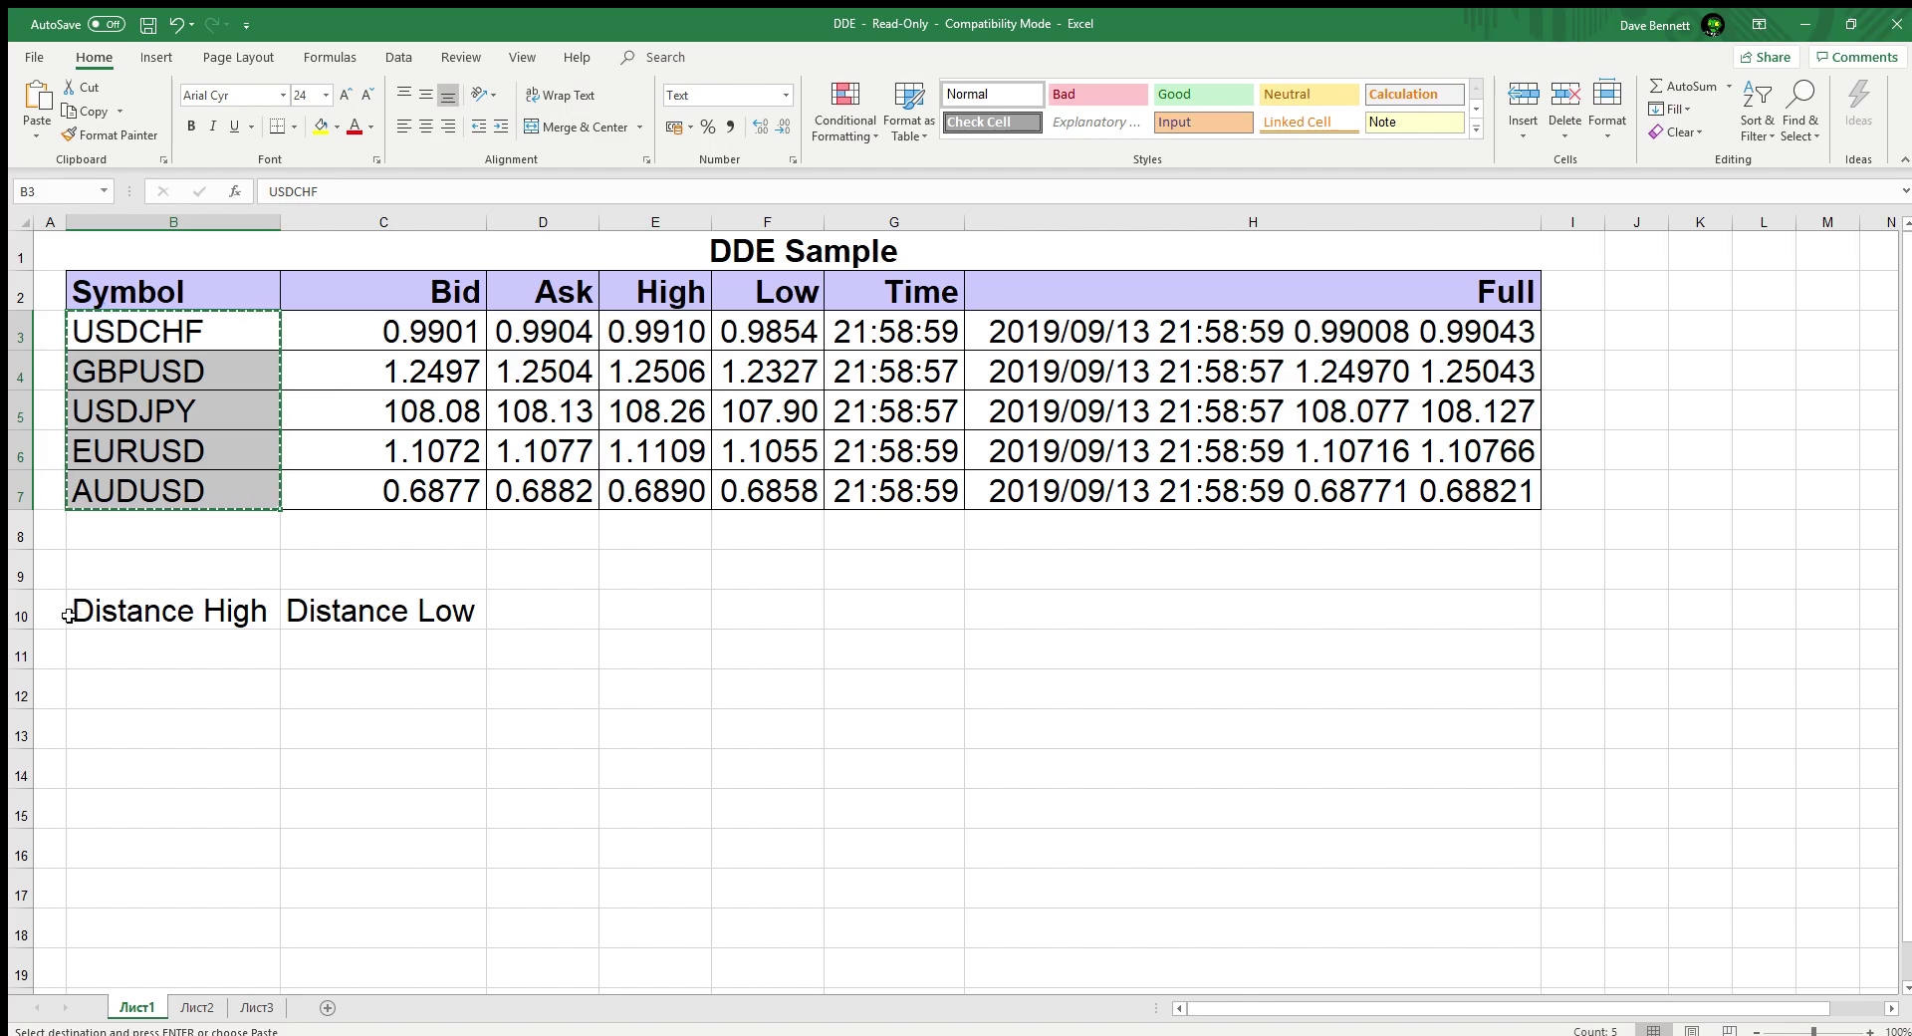
click(47, 645)
key(ctrl+v)
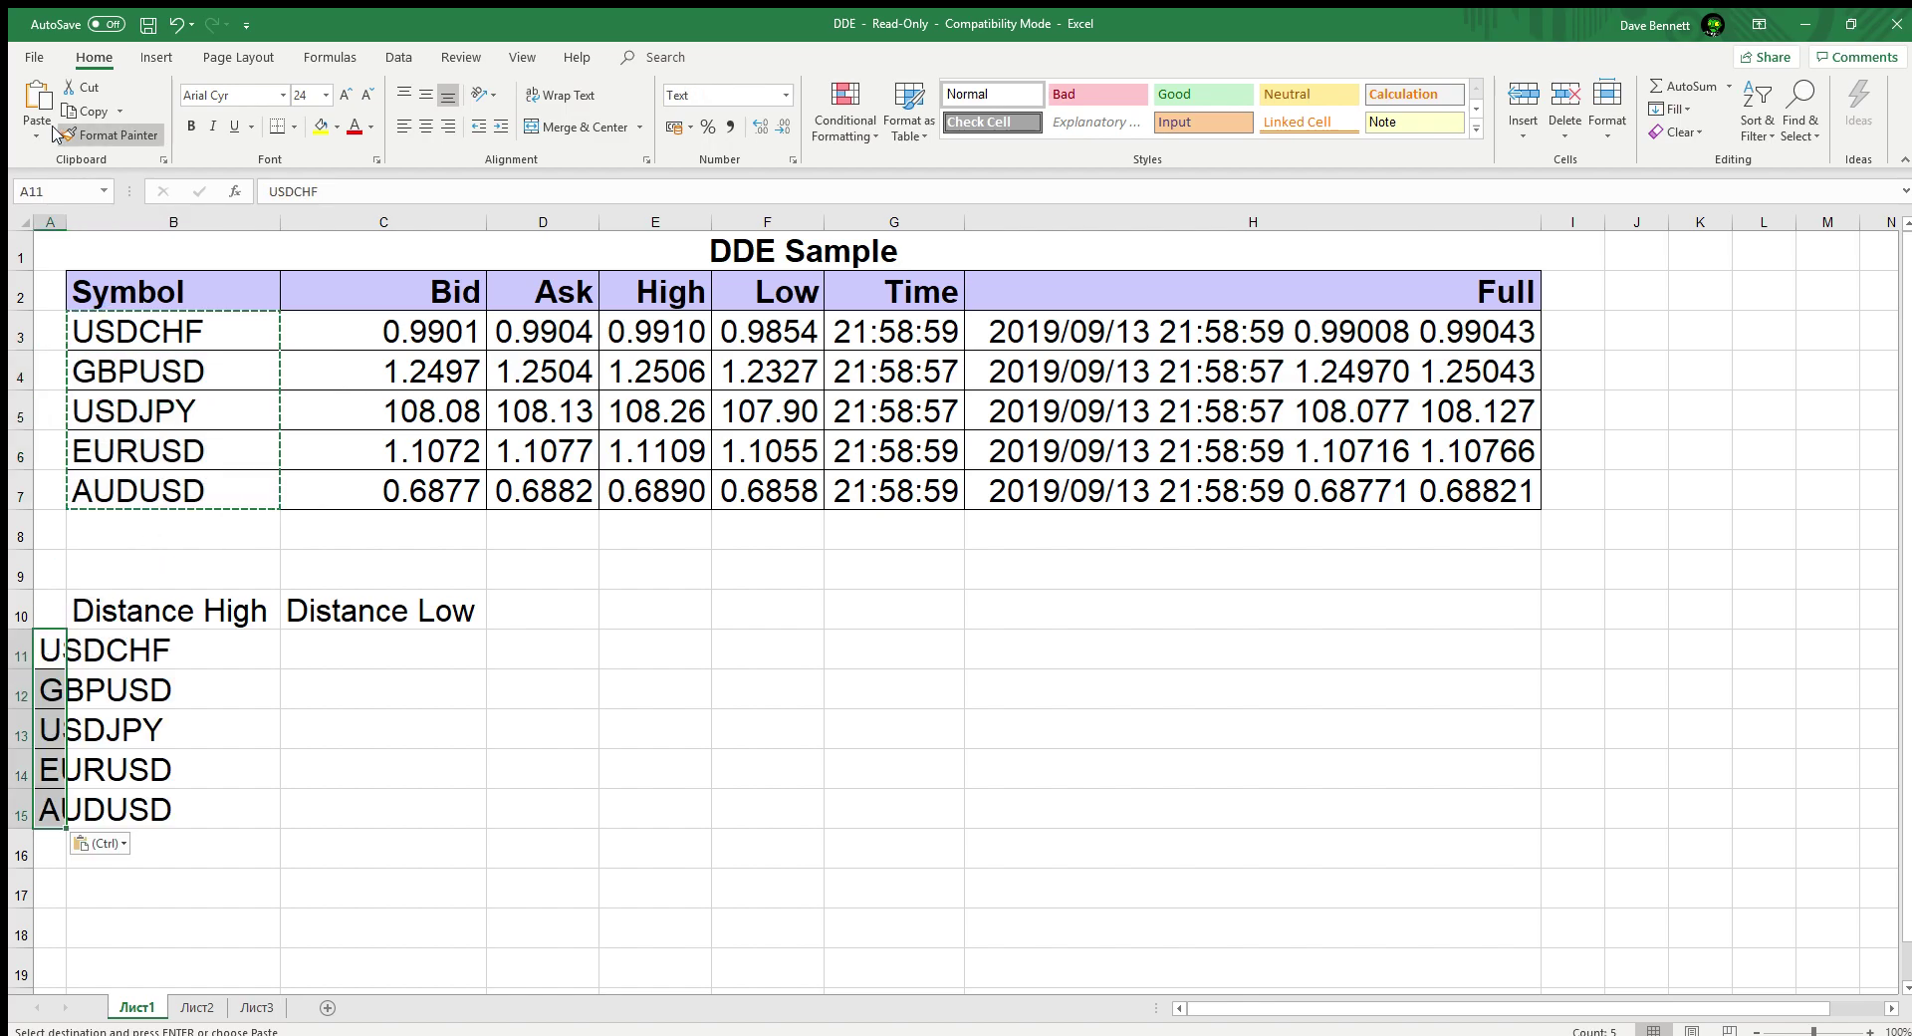
double_click(63, 218)
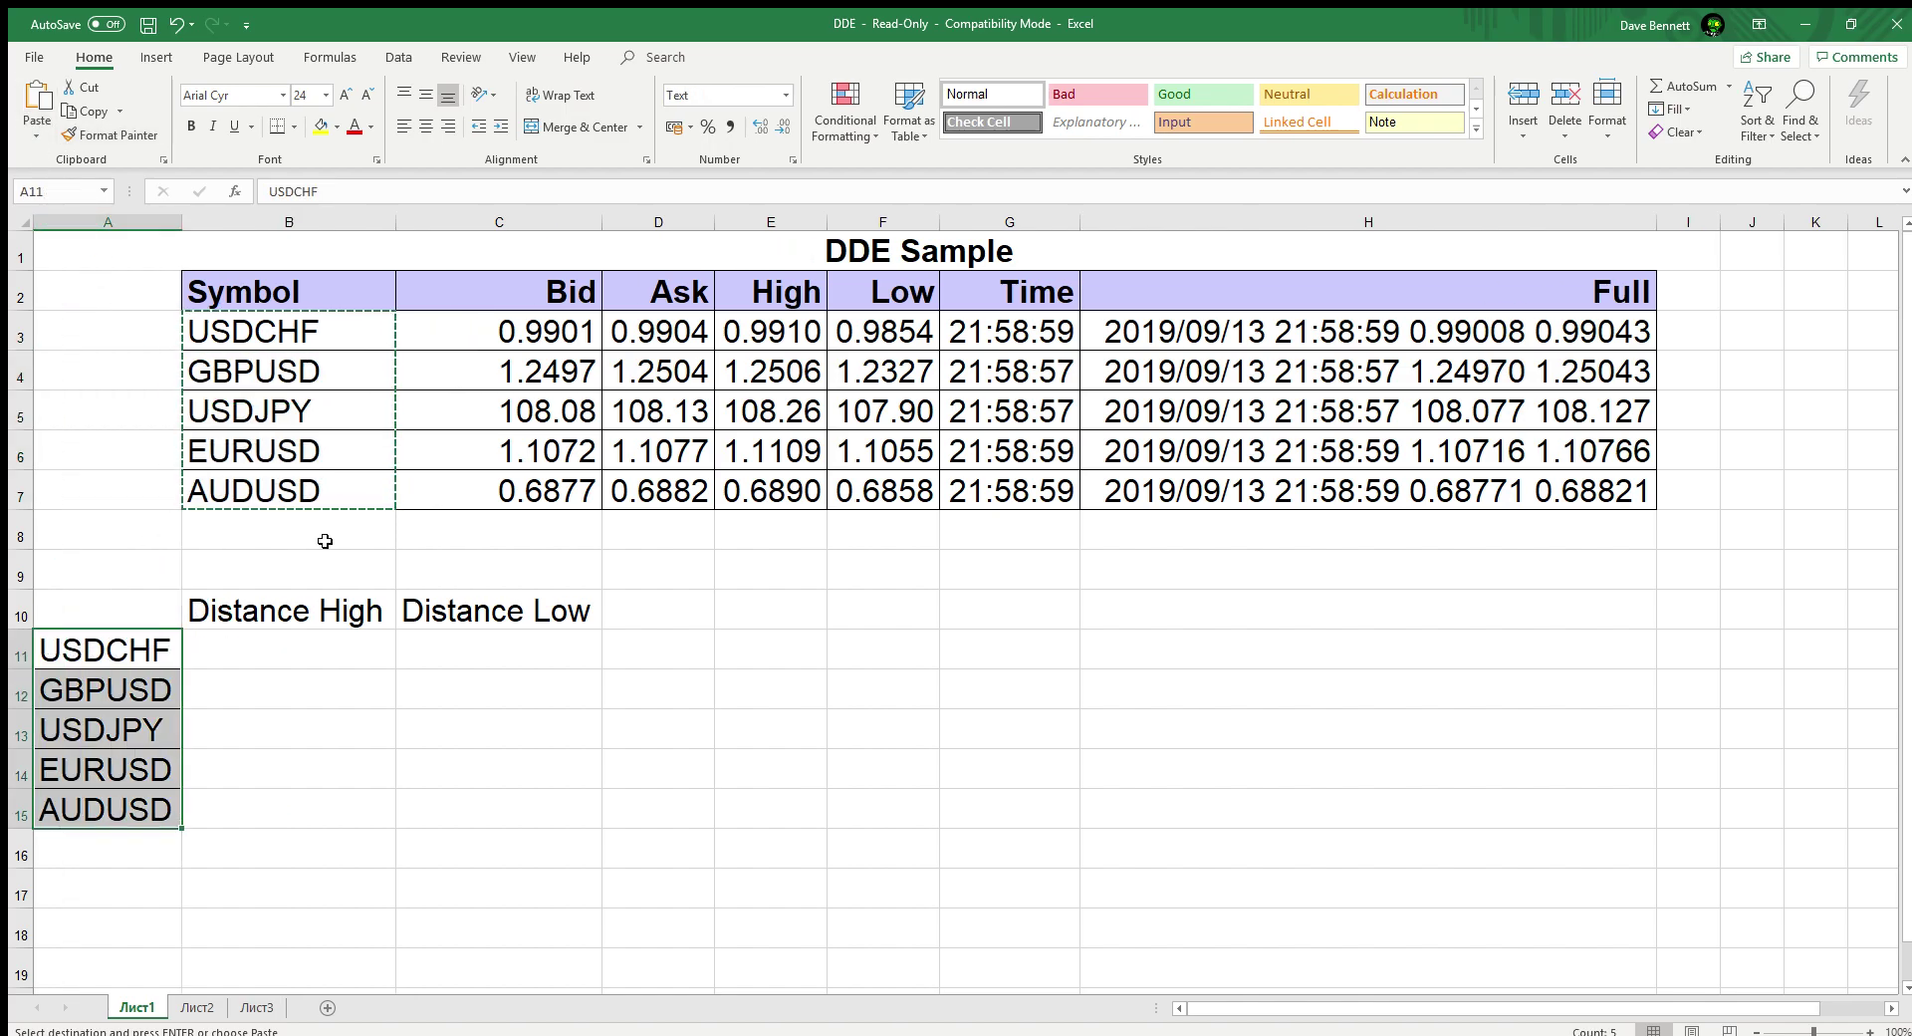
Step: Enter =E3-C3 in B11 for USDCHF's distance from high (0.0010)
click(364, 647)
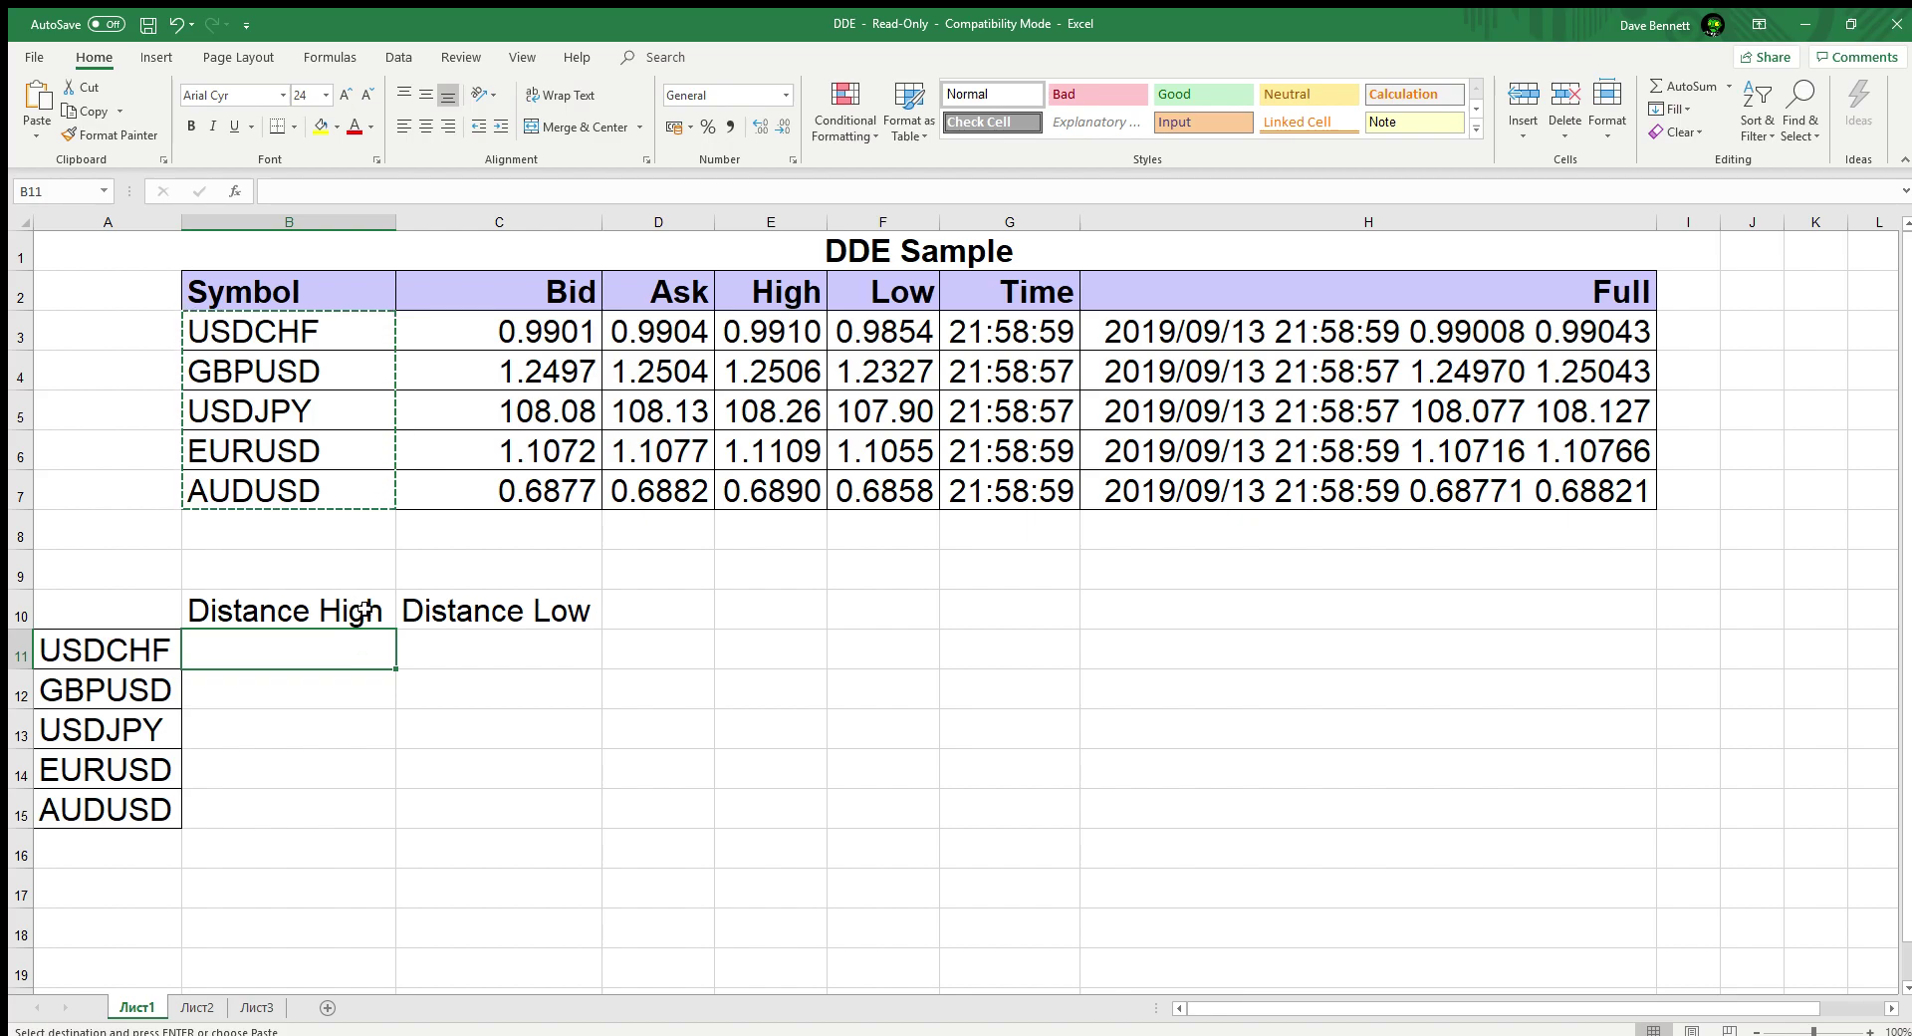
text(=)
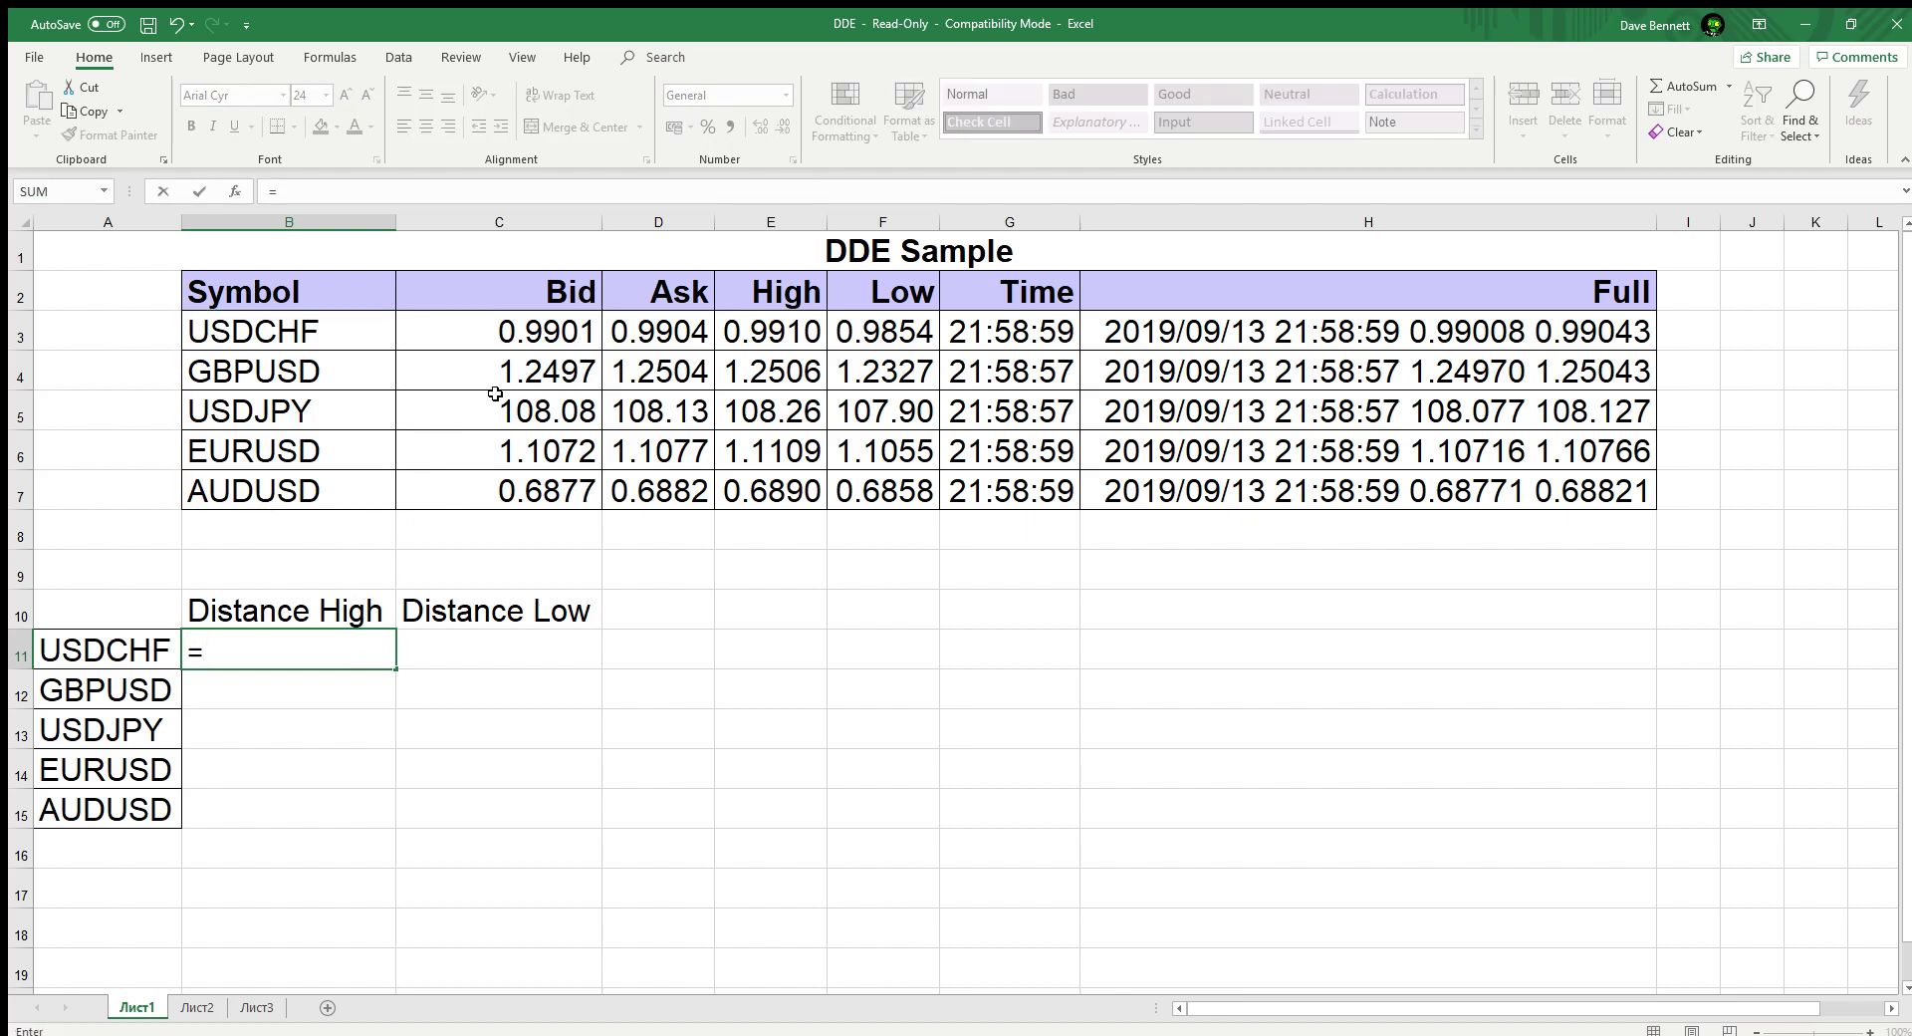
click(774, 337)
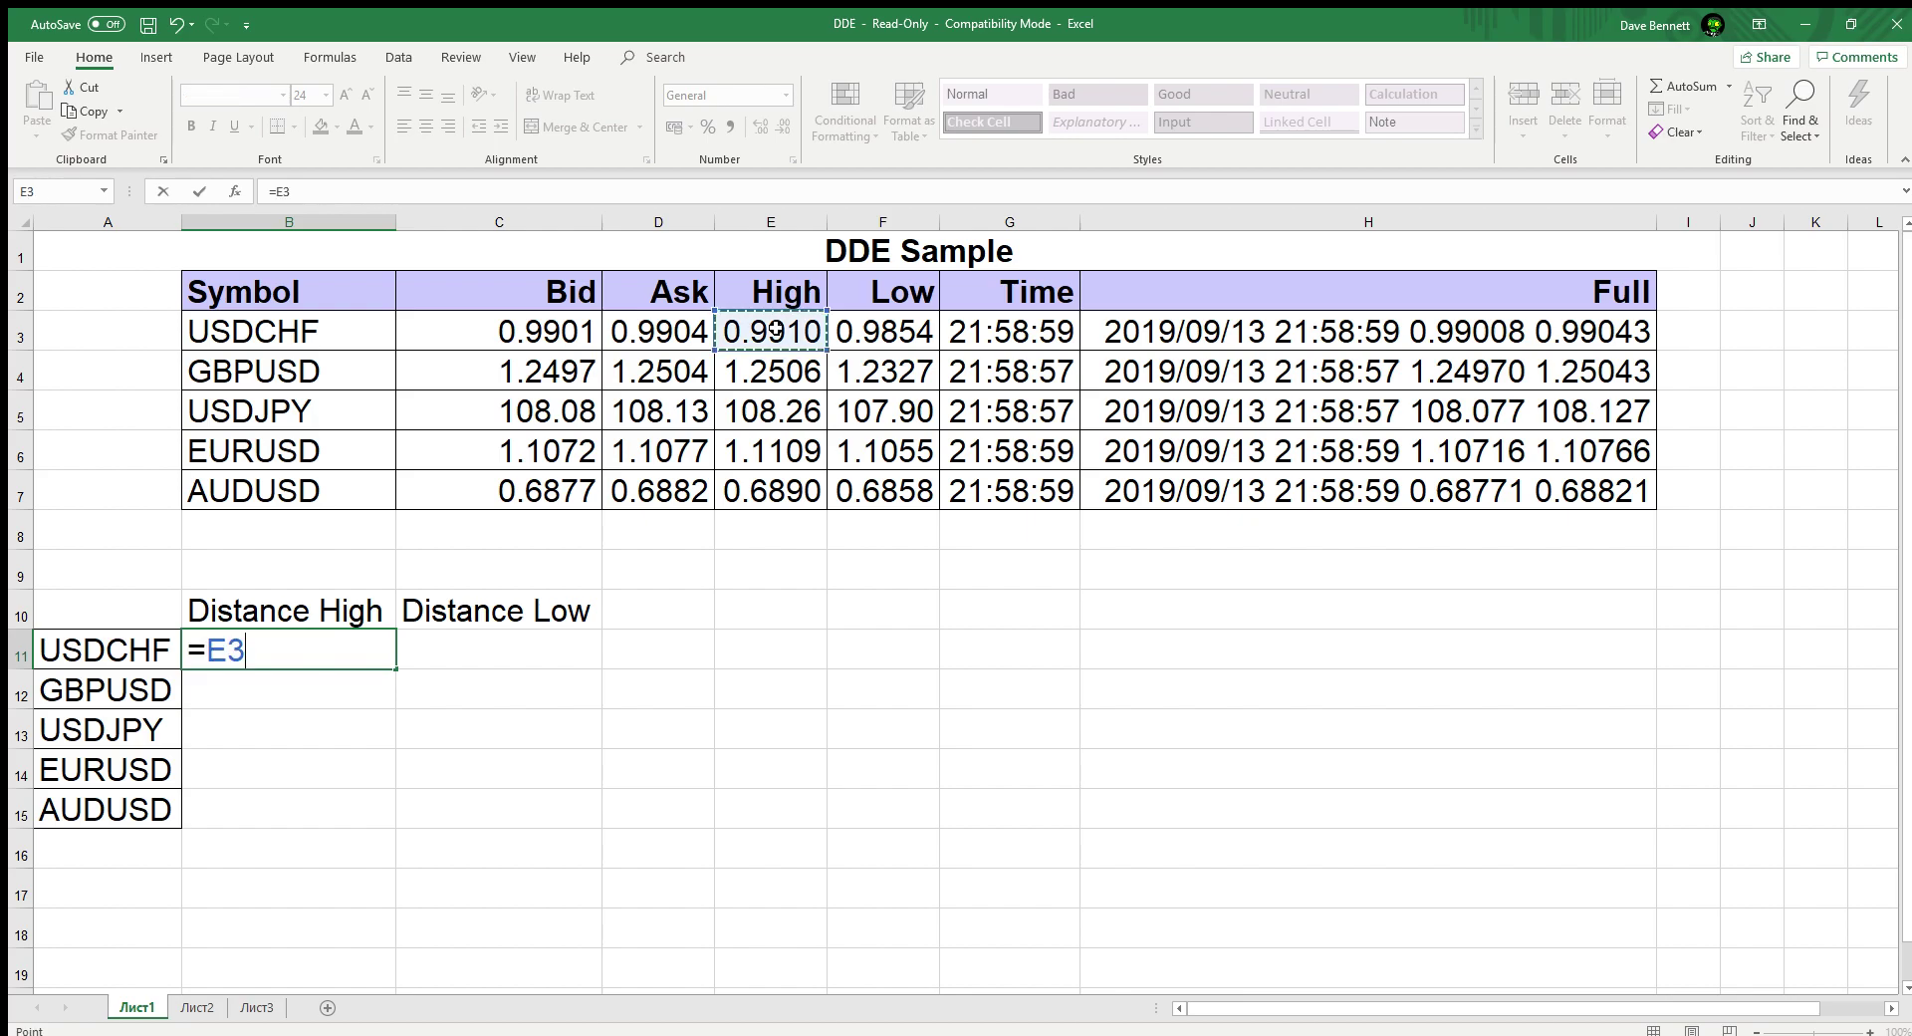
text(-)
click(536, 334)
key(Return)
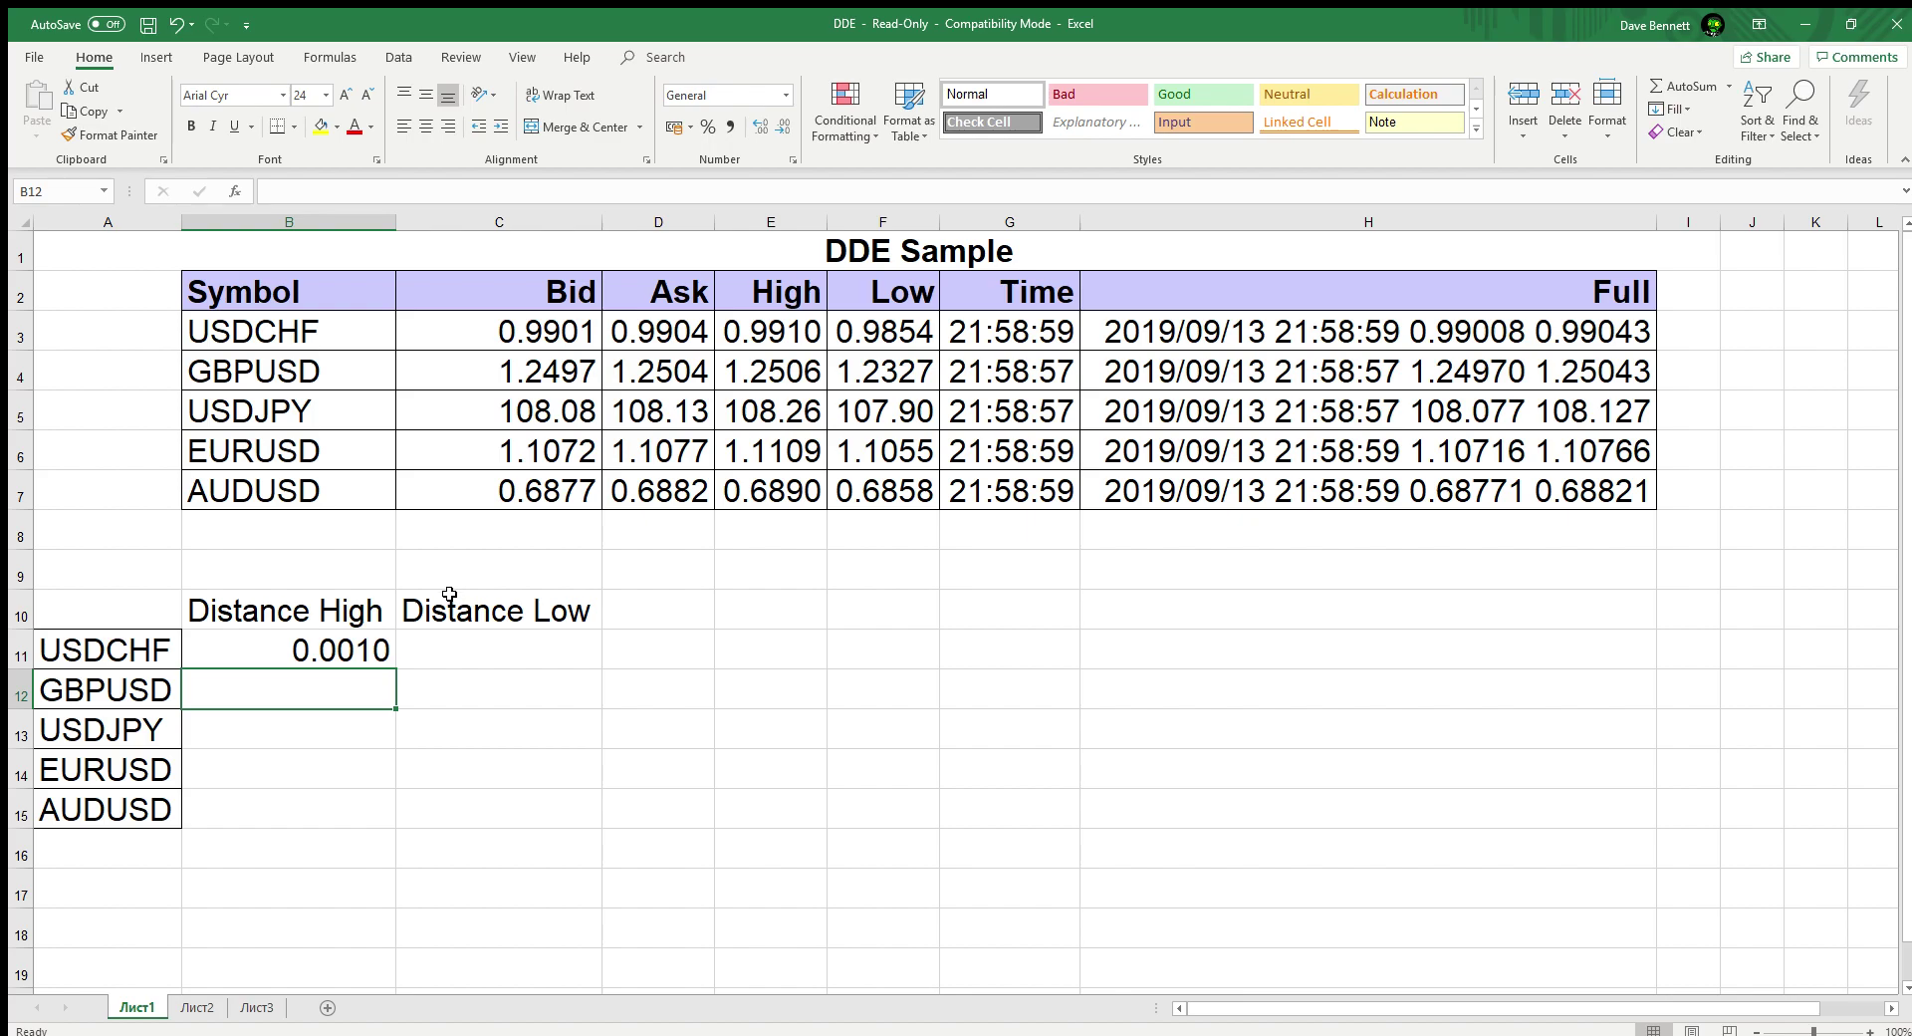
Step: Enter =F3-C3 in C11 for USDCHF's distance from low (-0.0047)
click(466, 646)
text(=)
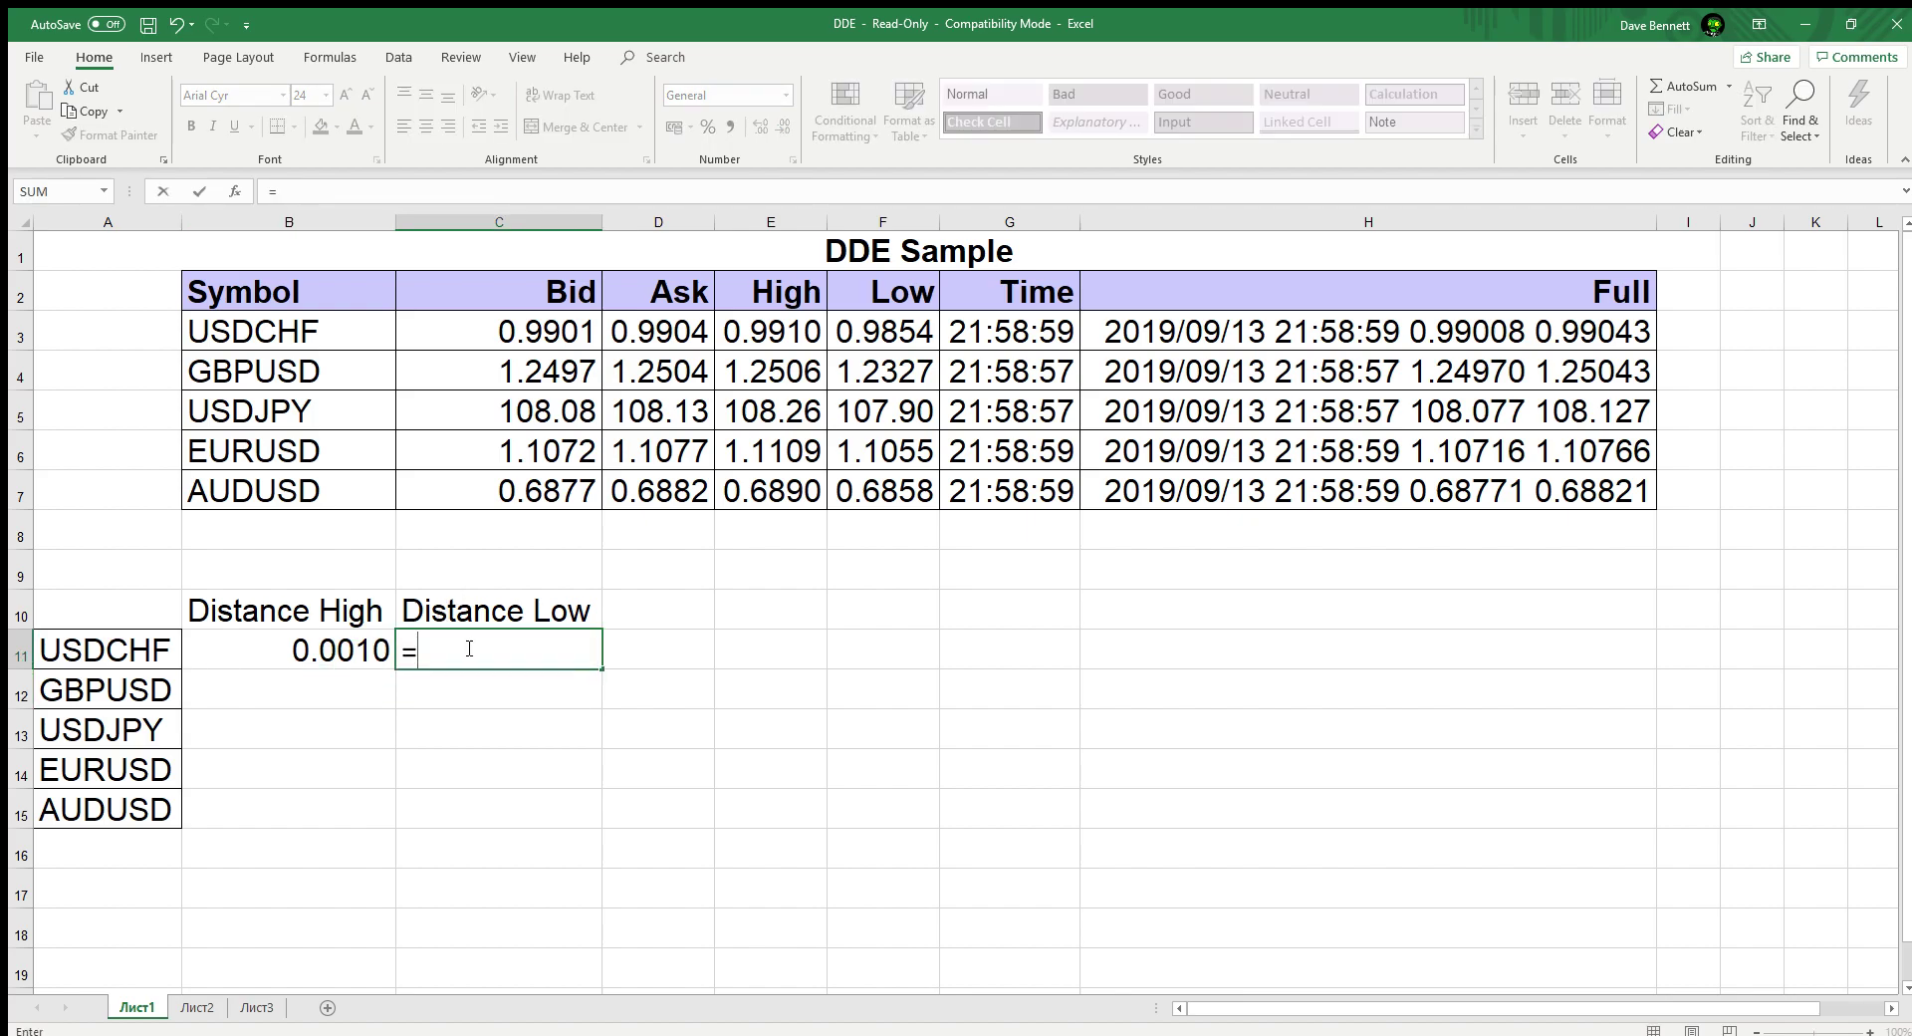
click(892, 332)
text(-)
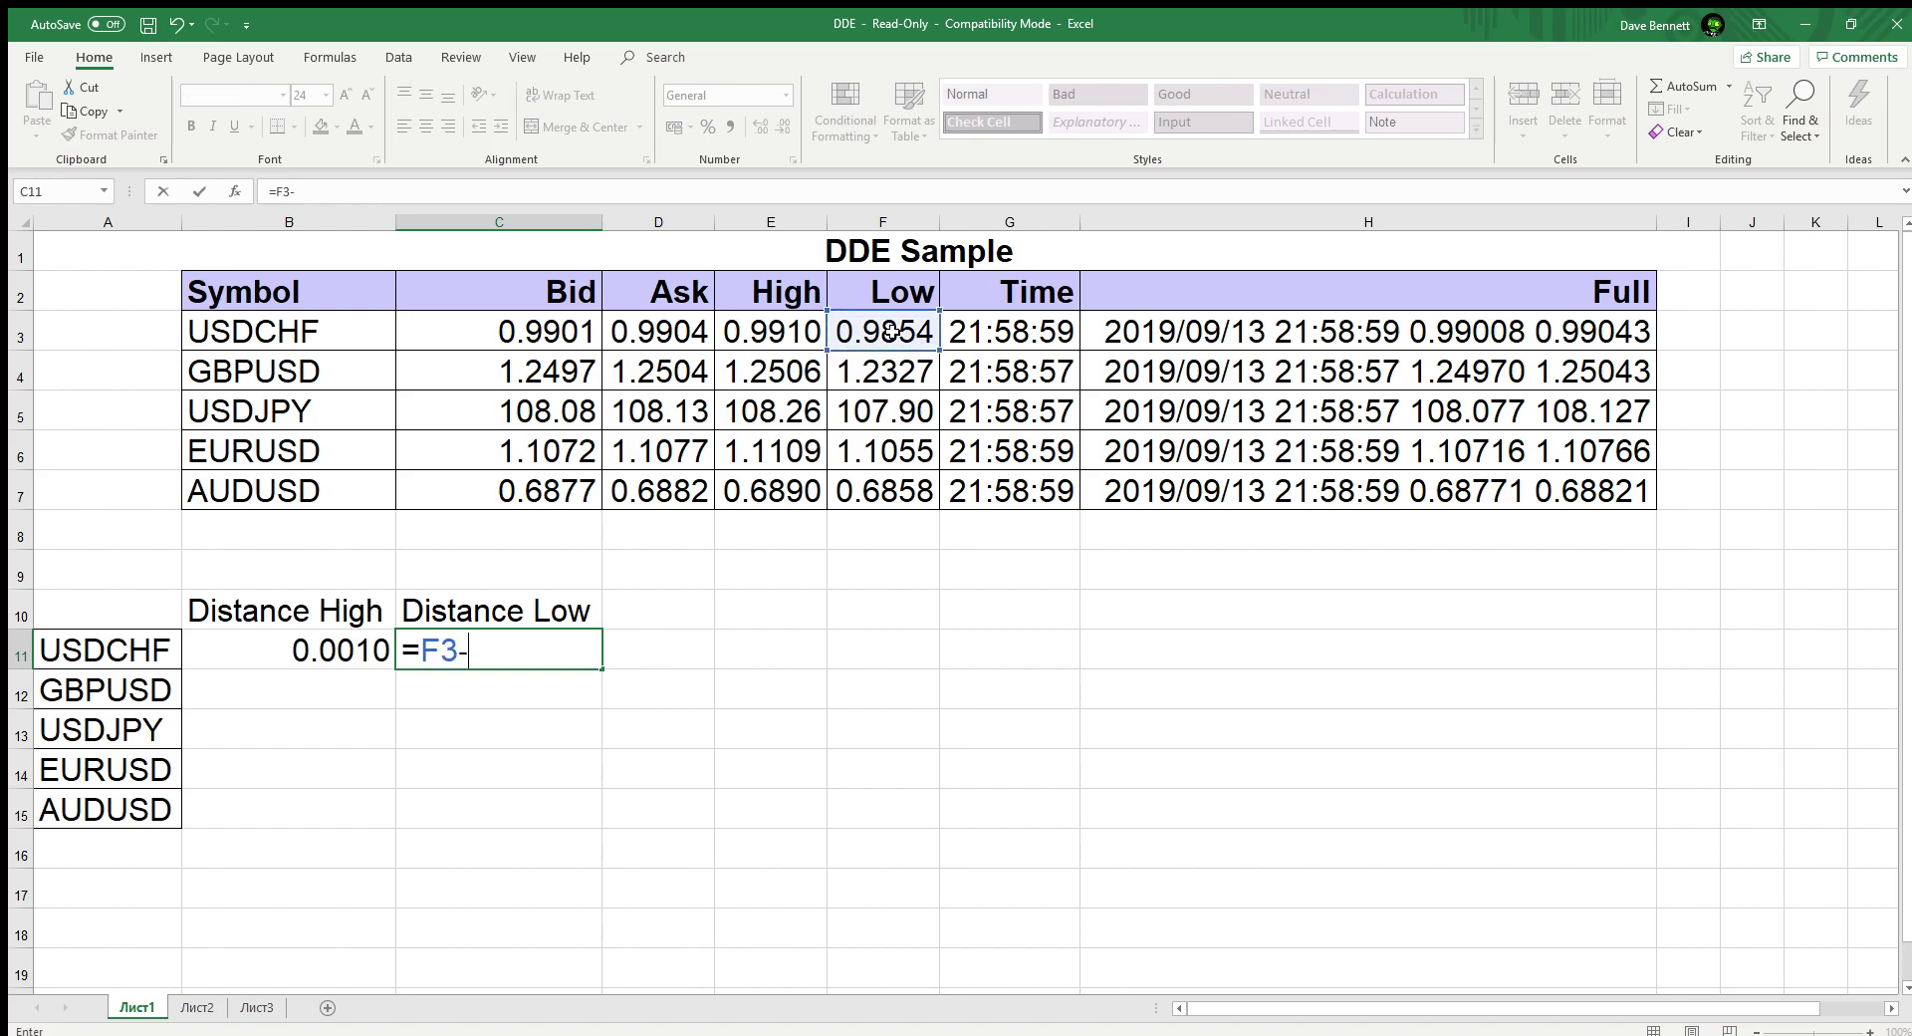
click(544, 326)
key(Return)
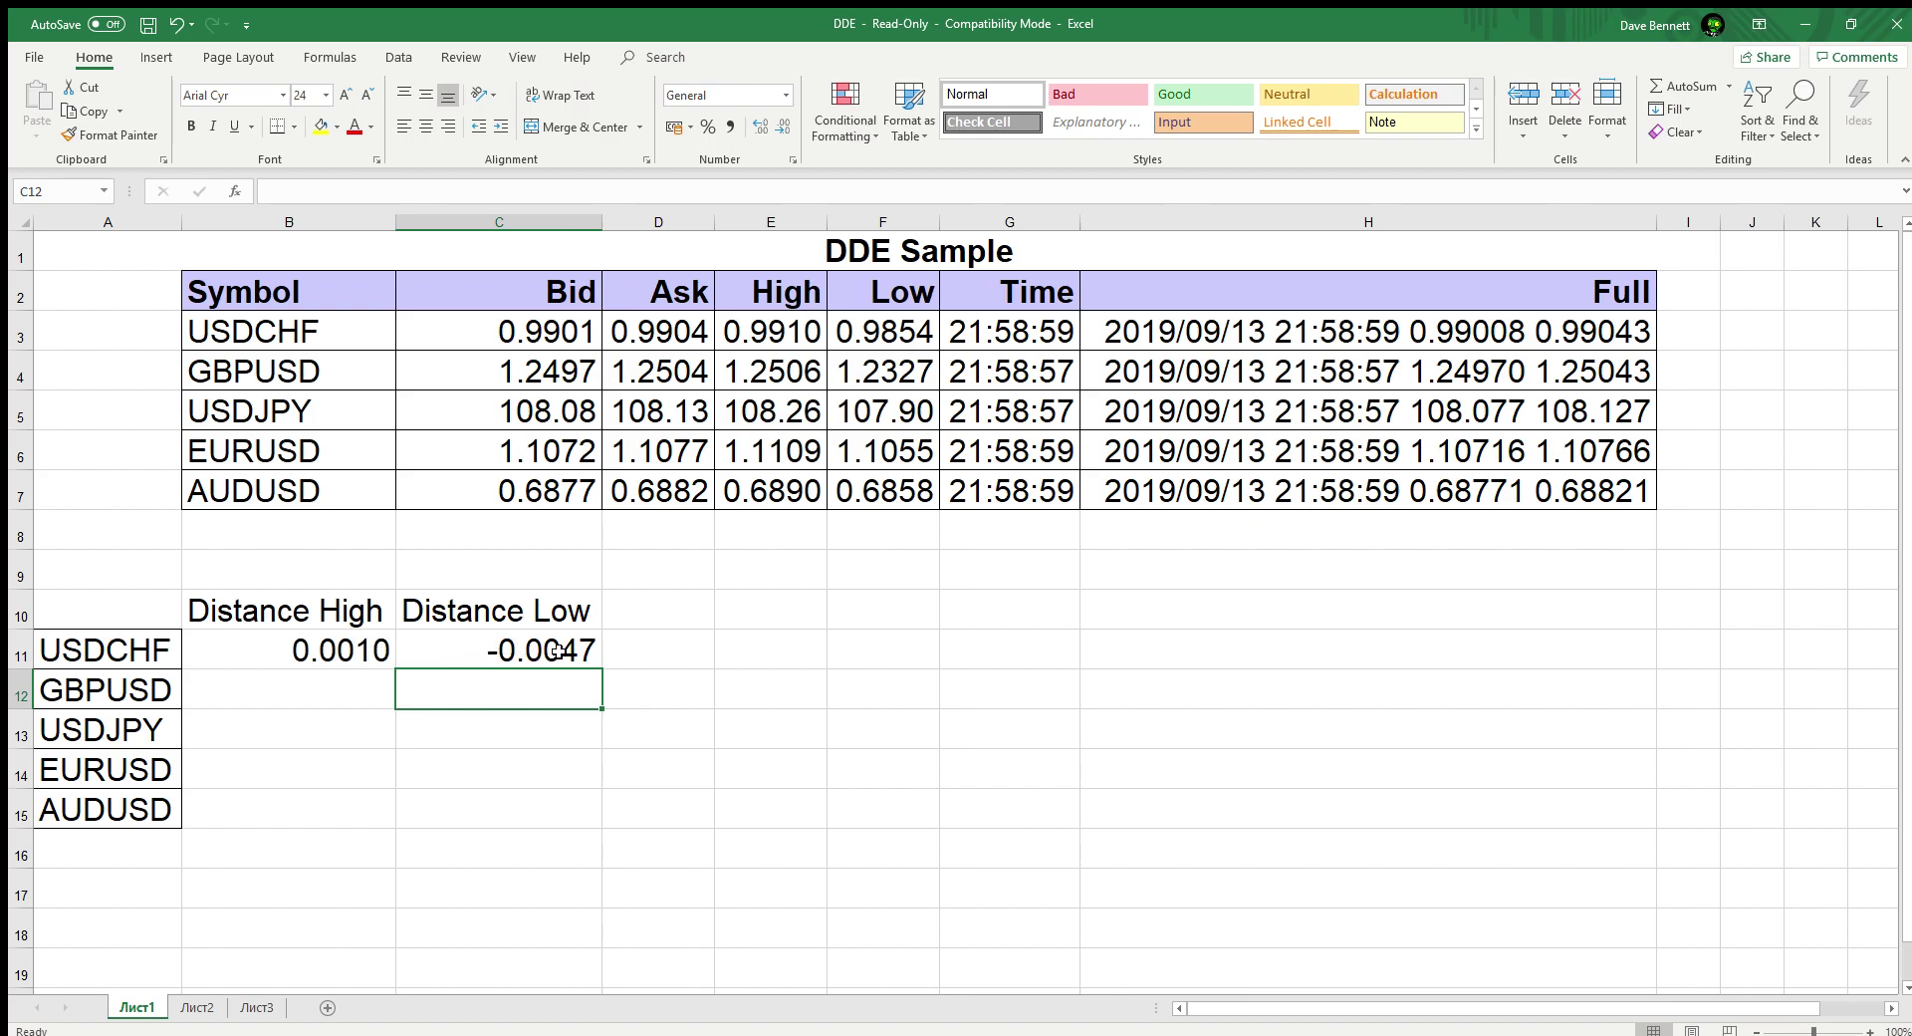
Step: Enter the ratio =C11/B11 in D11 (-4.90625) and autofit column D
click(627, 665)
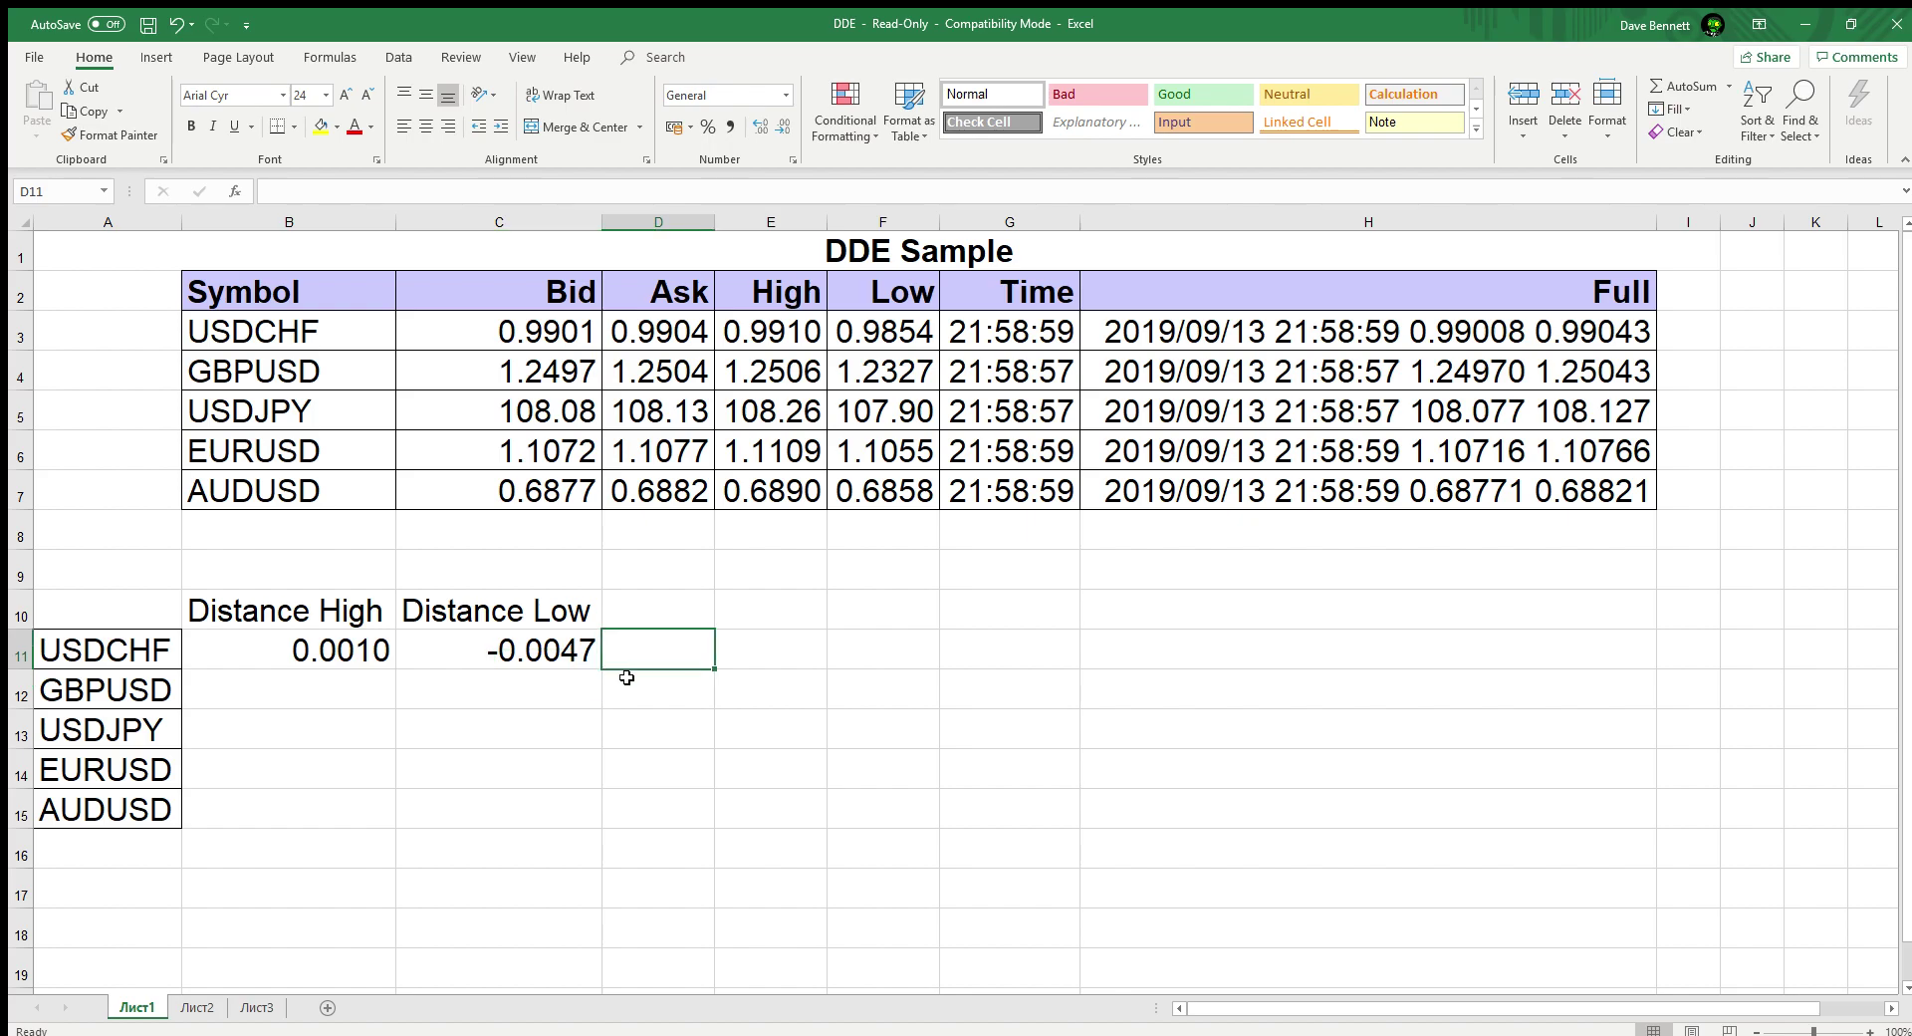
click(672, 609)
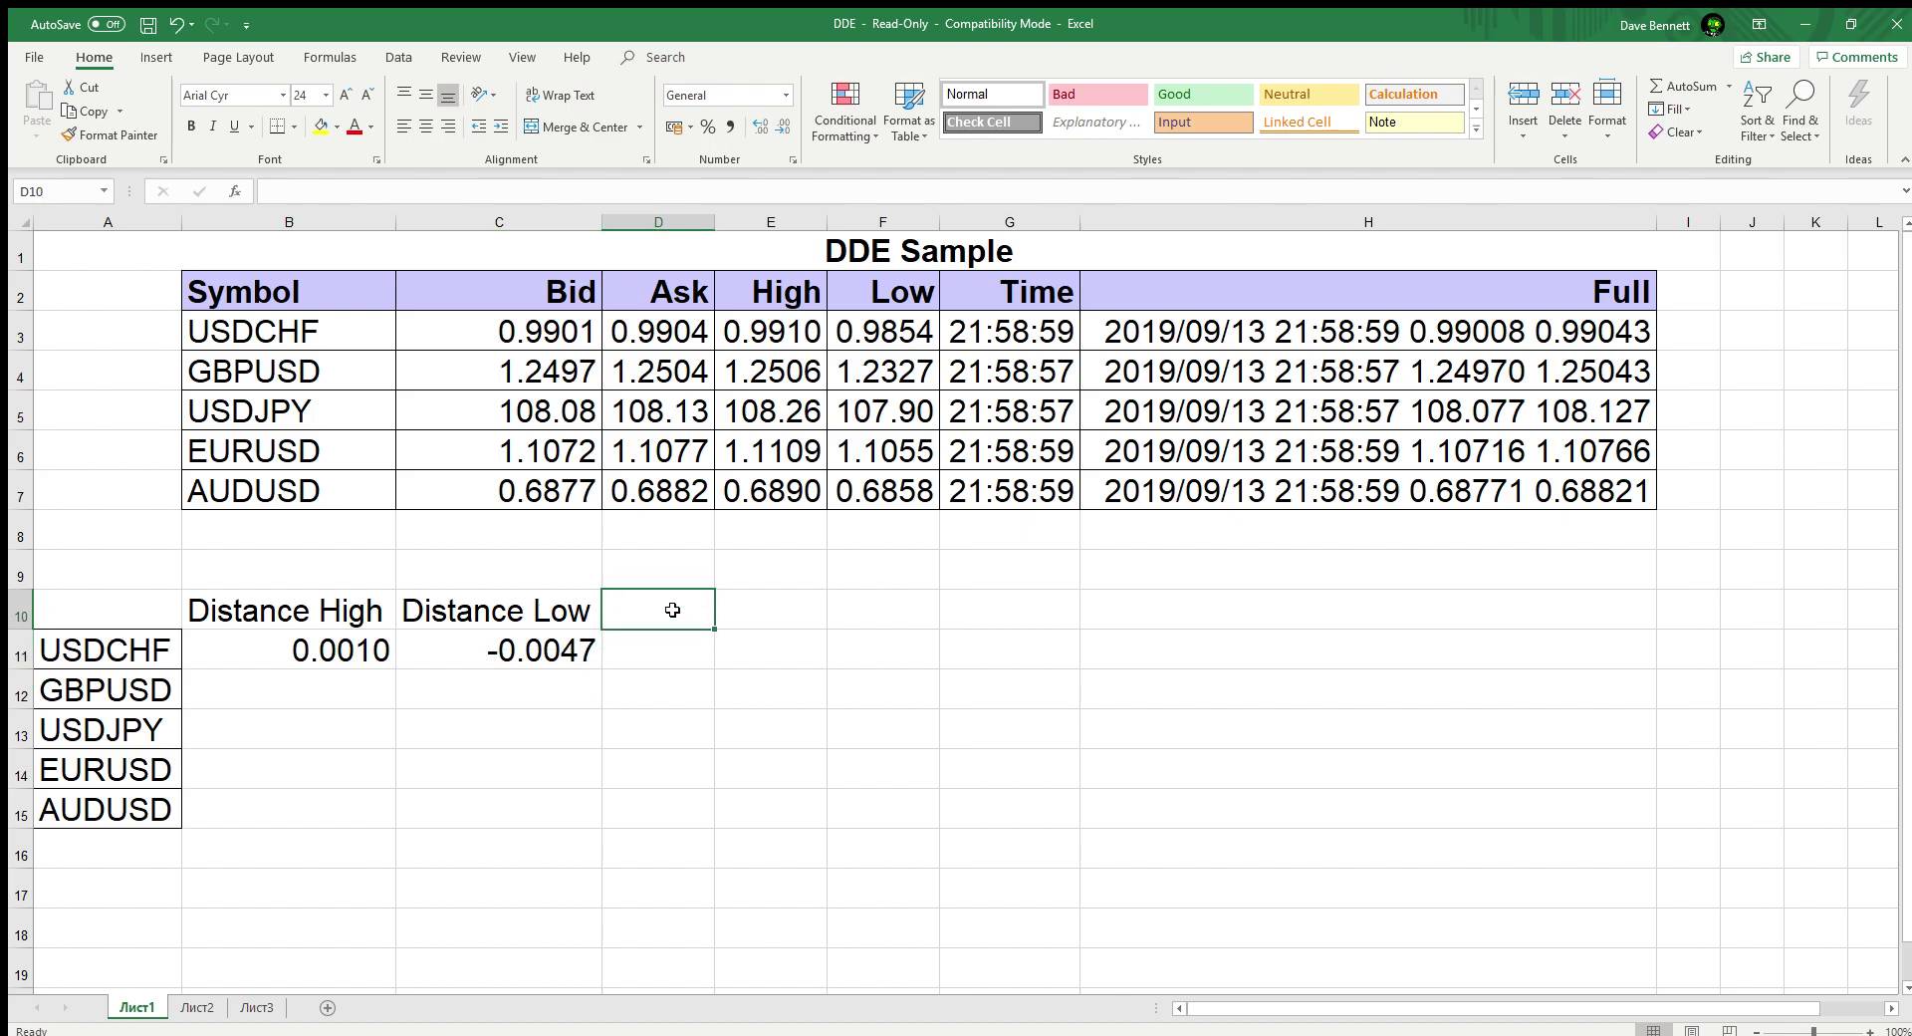
click(660, 645)
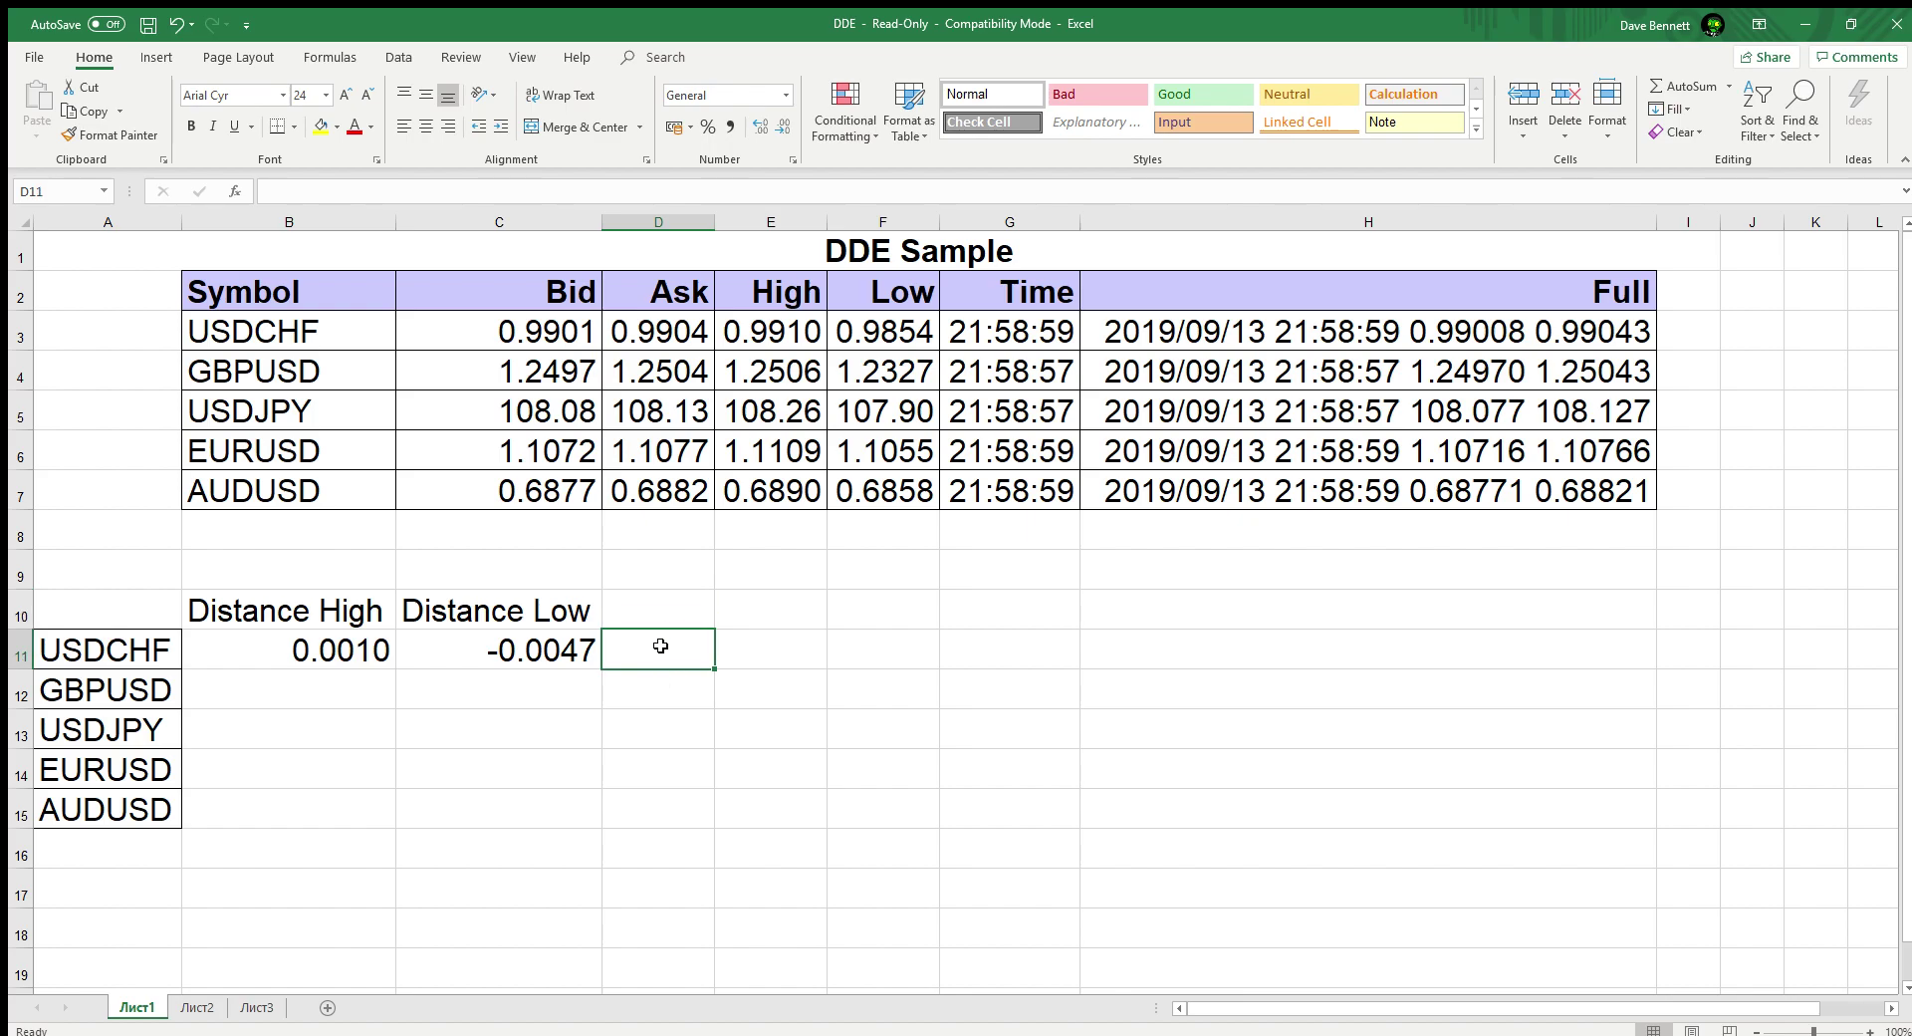
text(=)
click(529, 645)
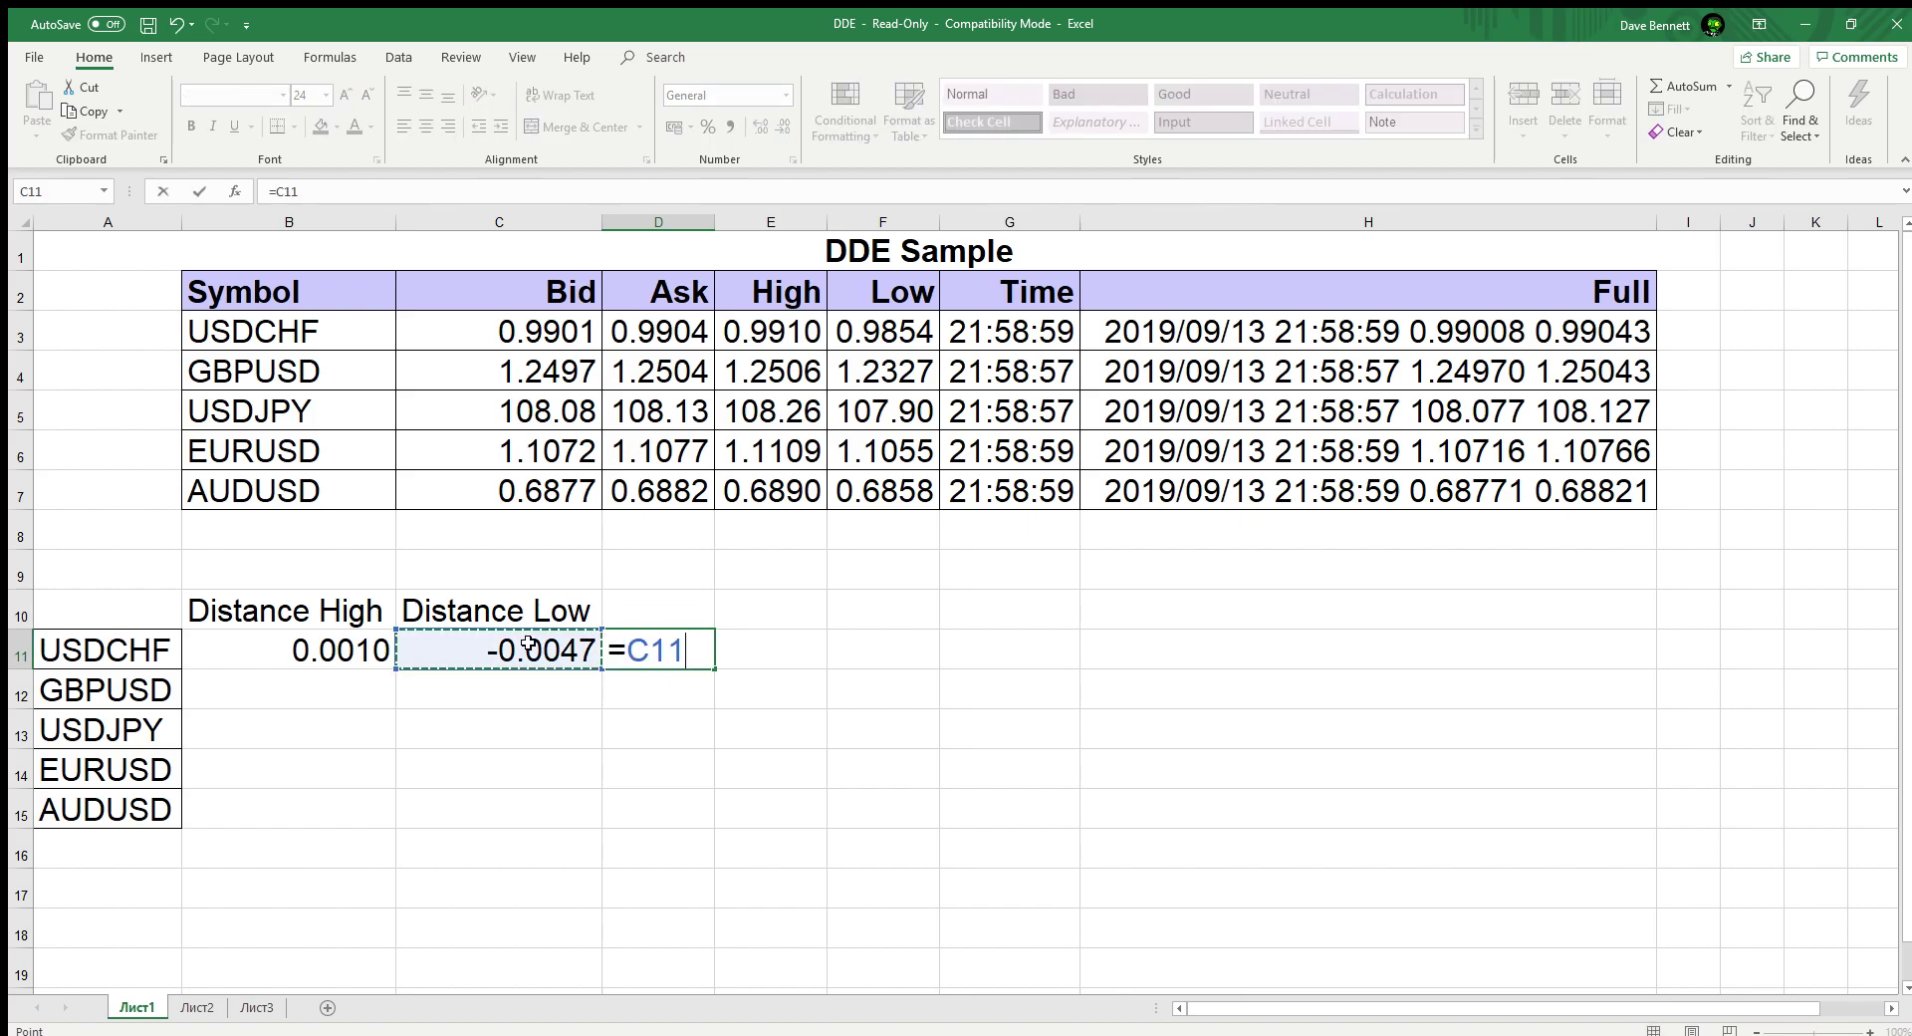
text(/)
click(341, 645)
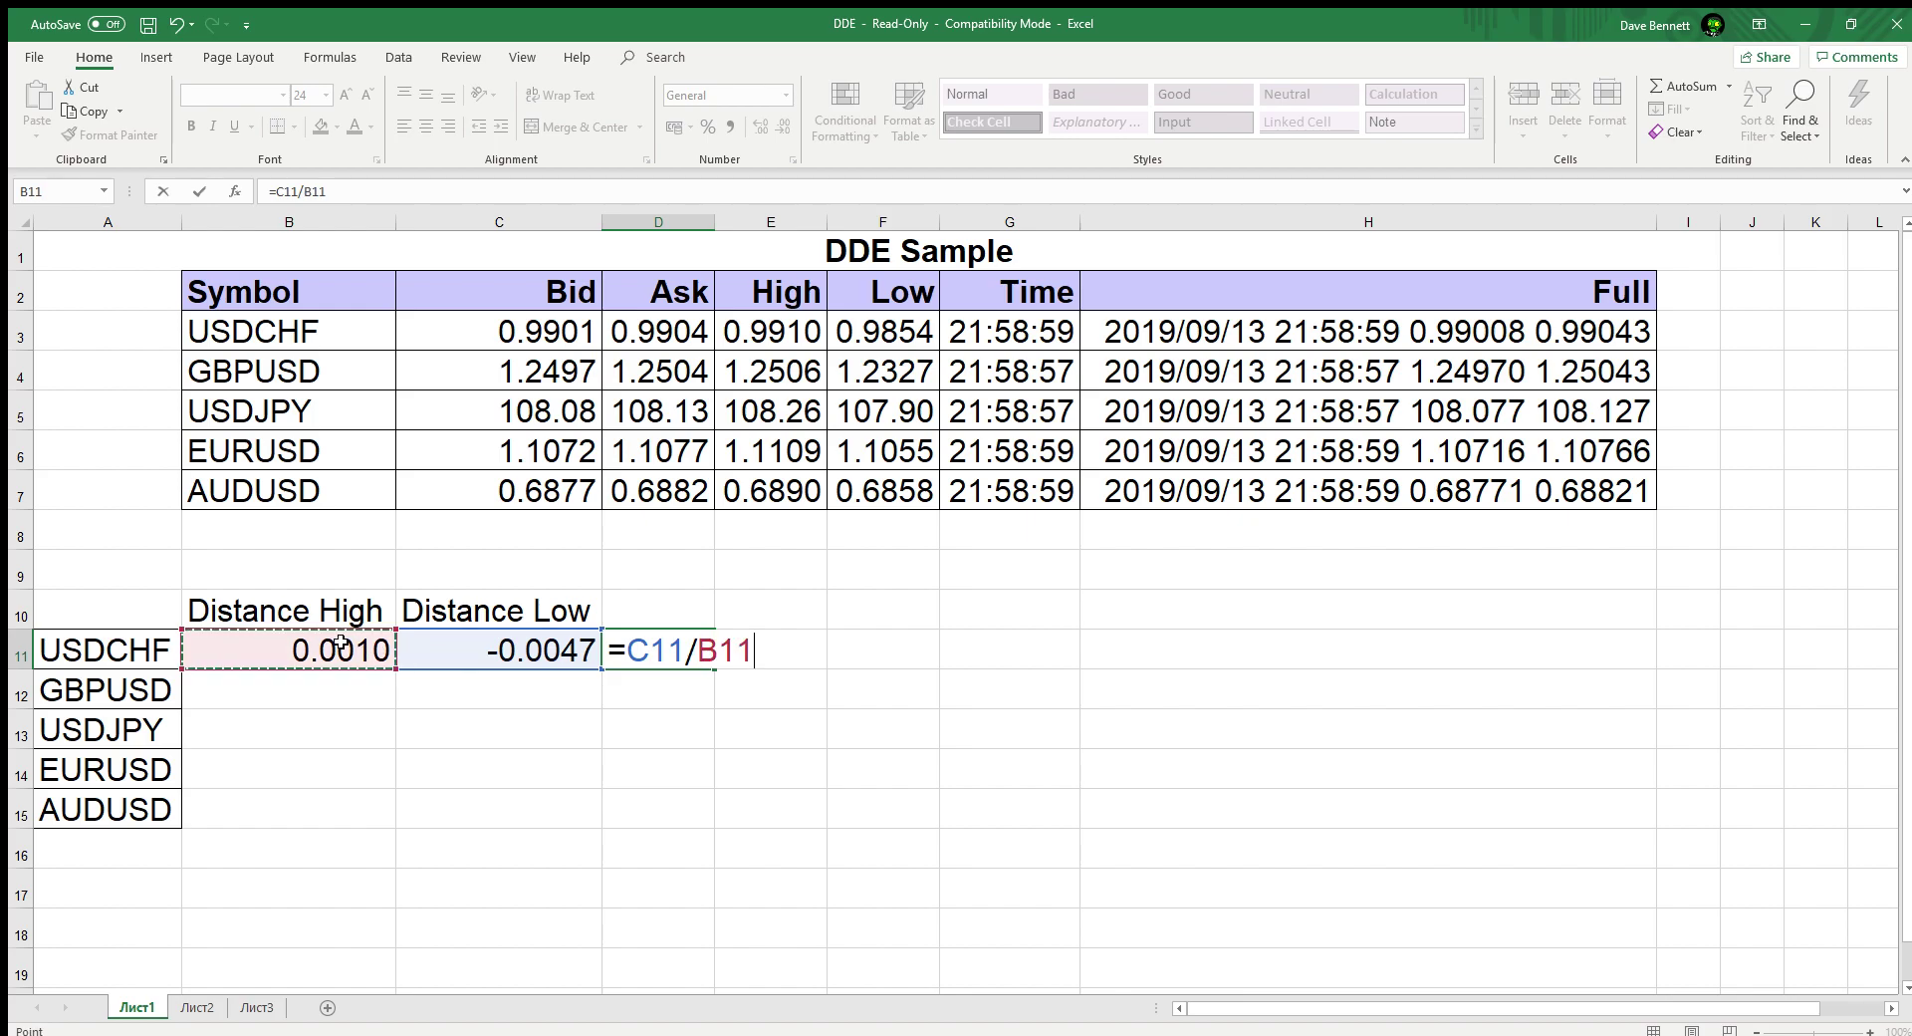
key(Return)
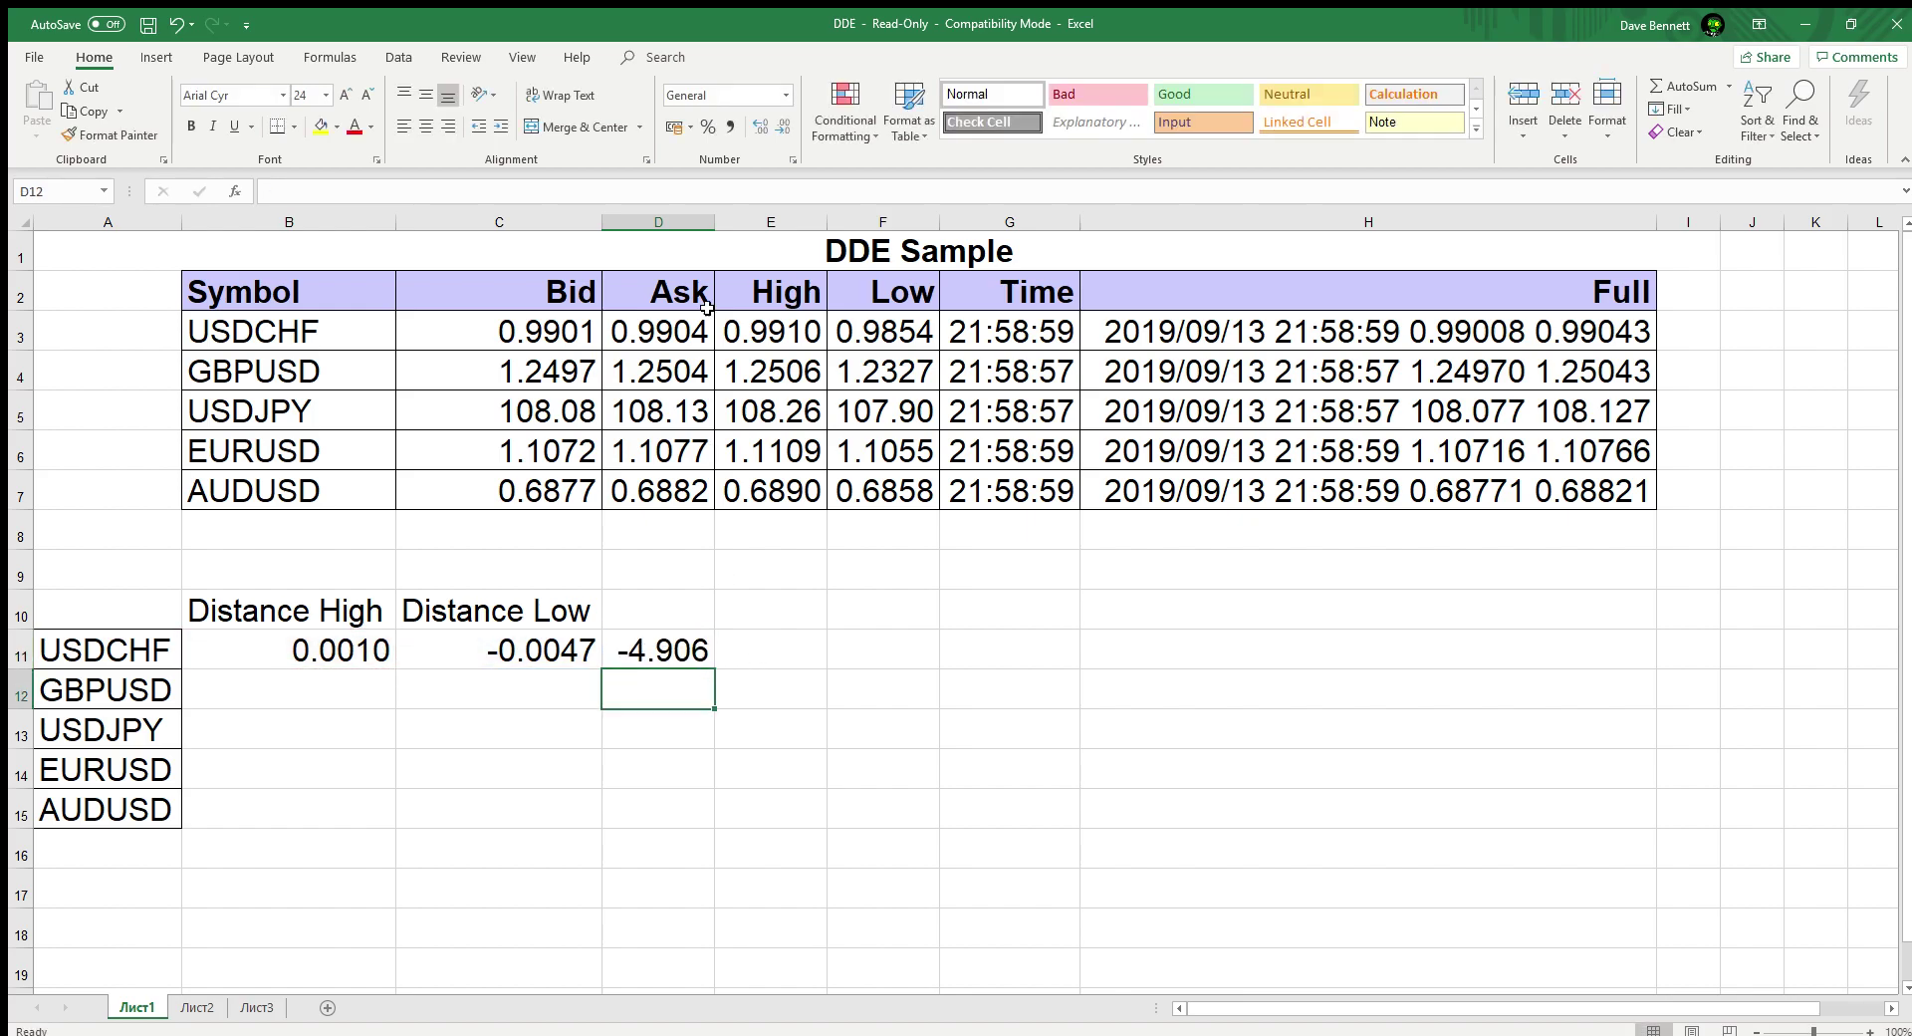
double_click(718, 221)
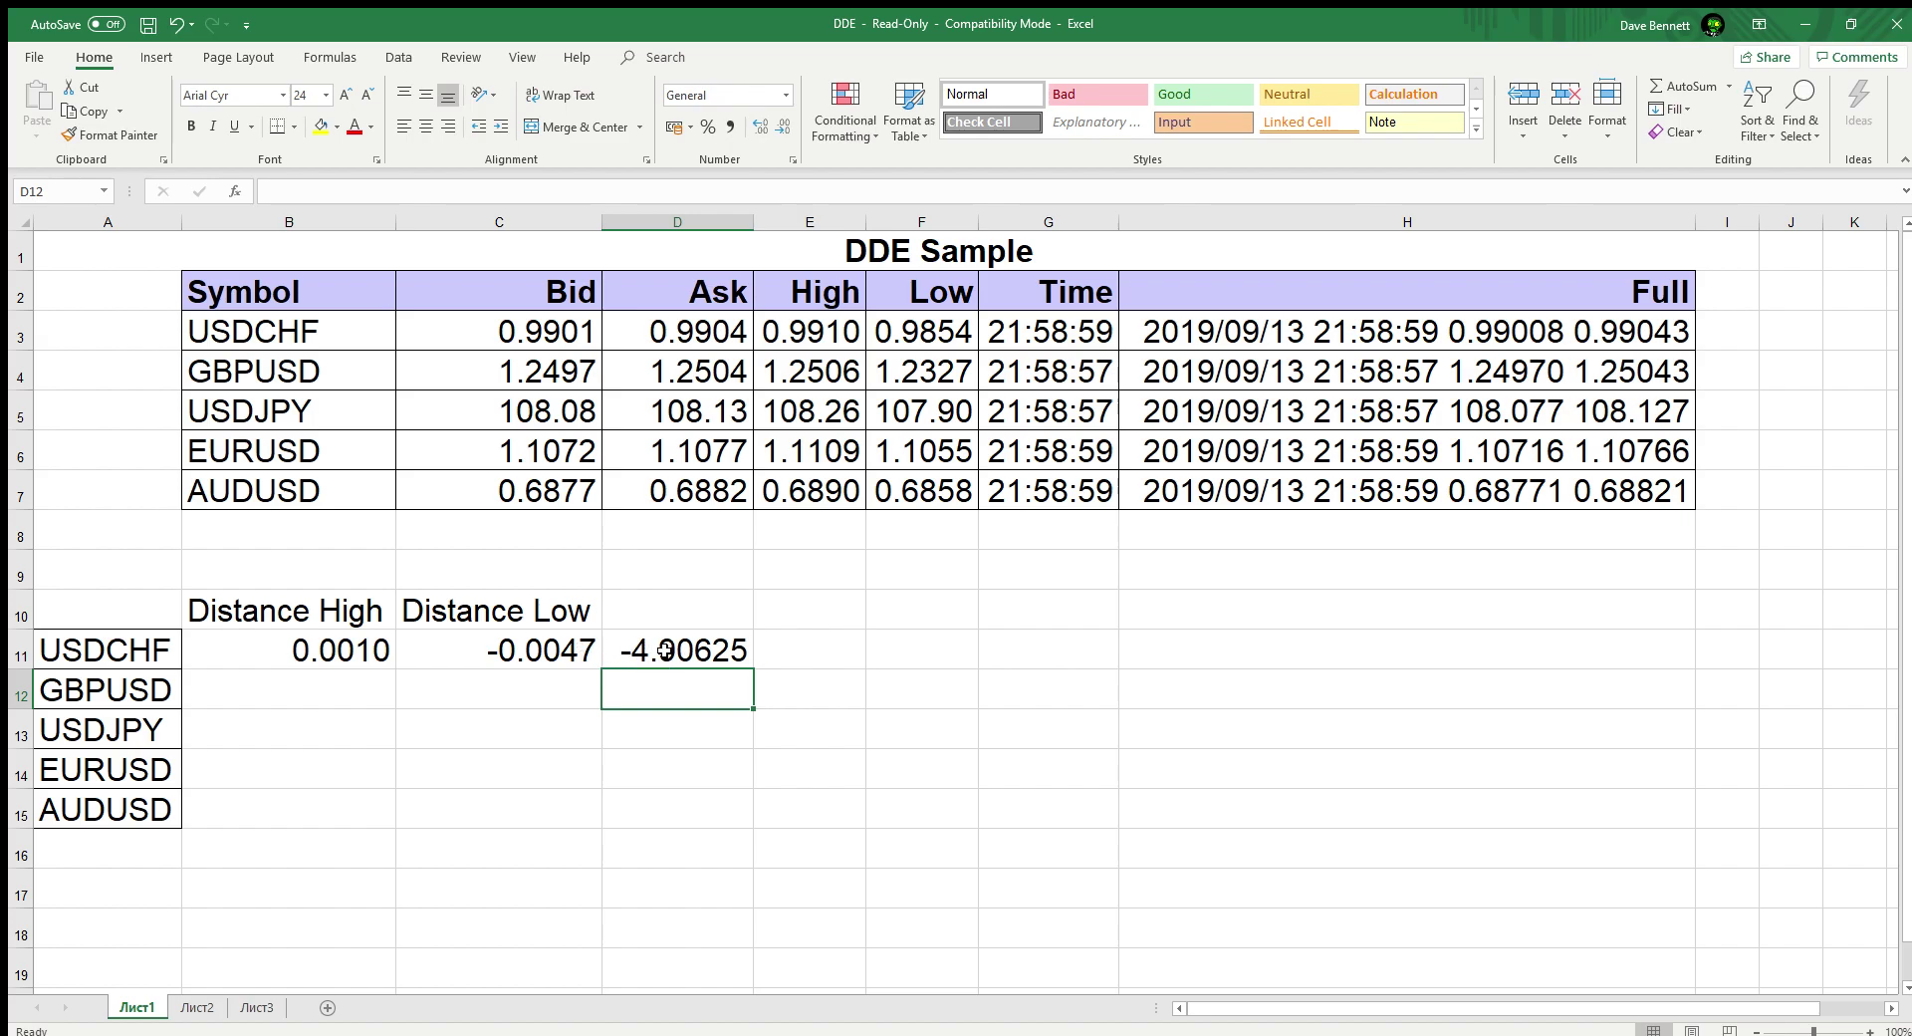
Step: Fill the B11:D11 formulas down through row 15
click(368, 647)
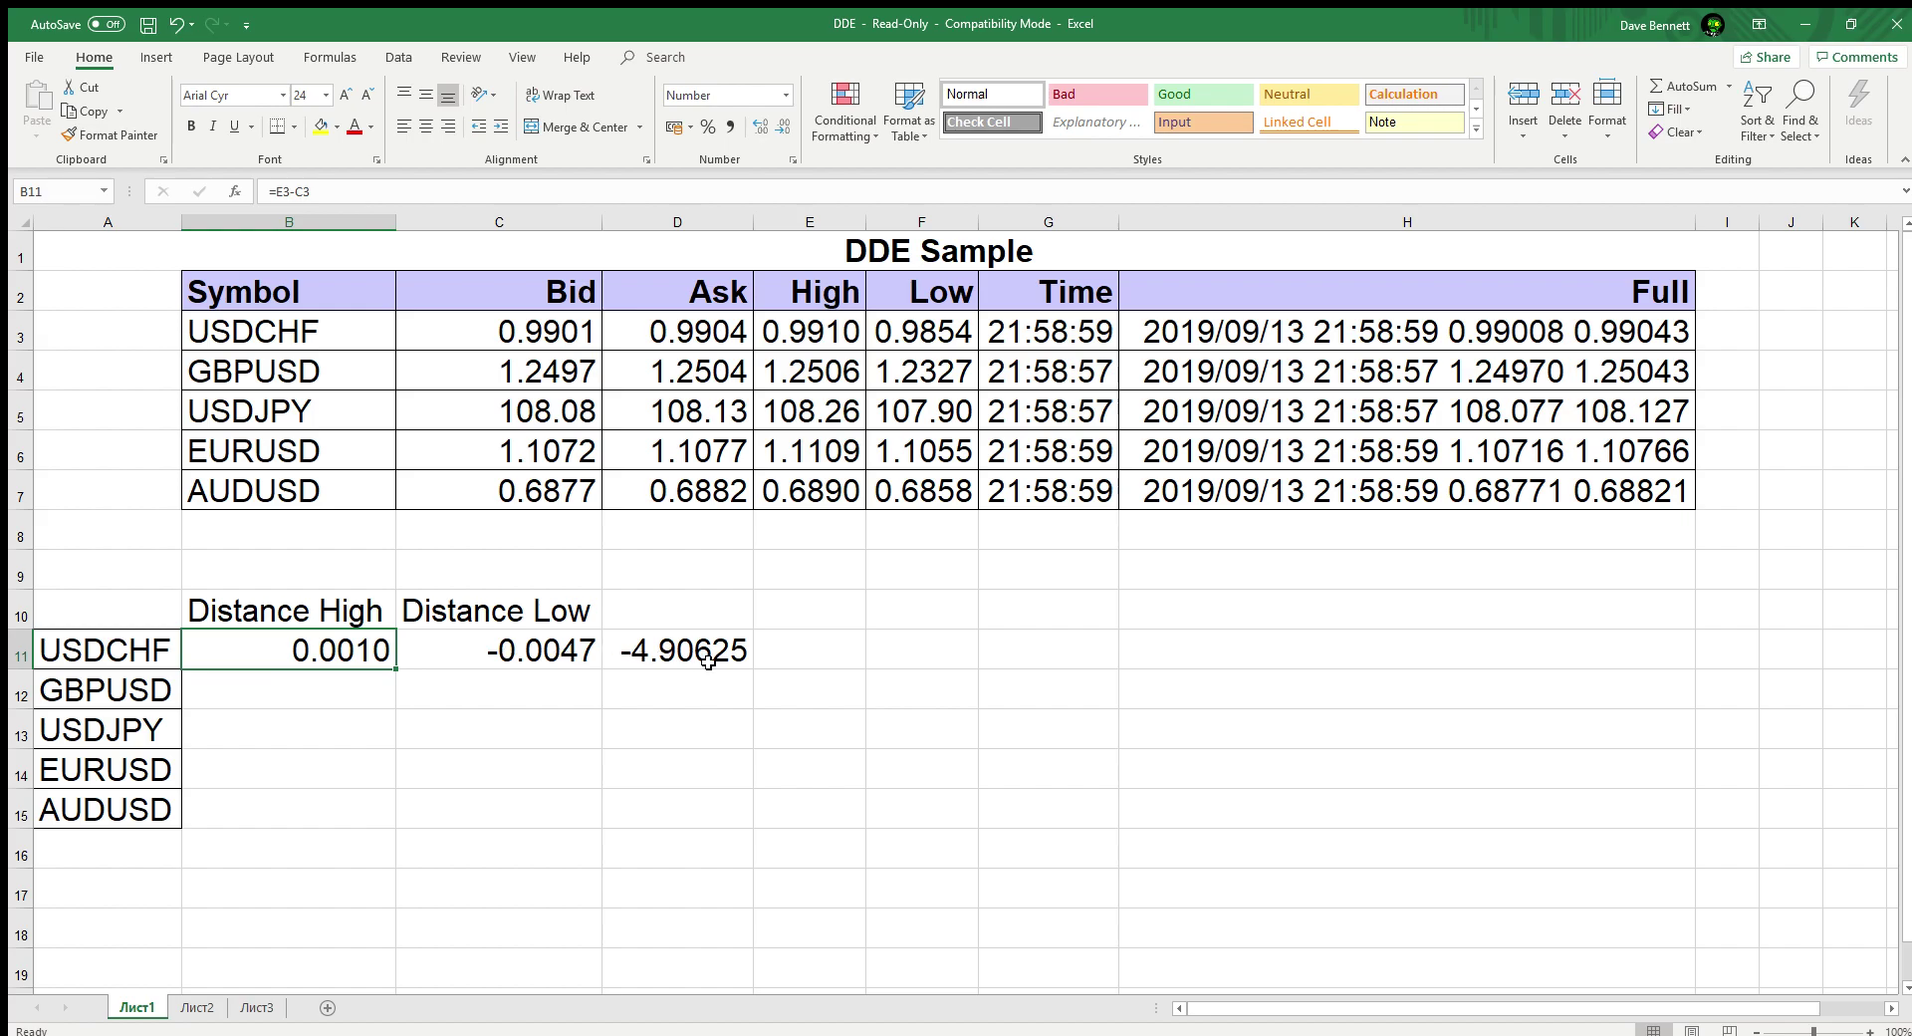
shift+click(715, 660)
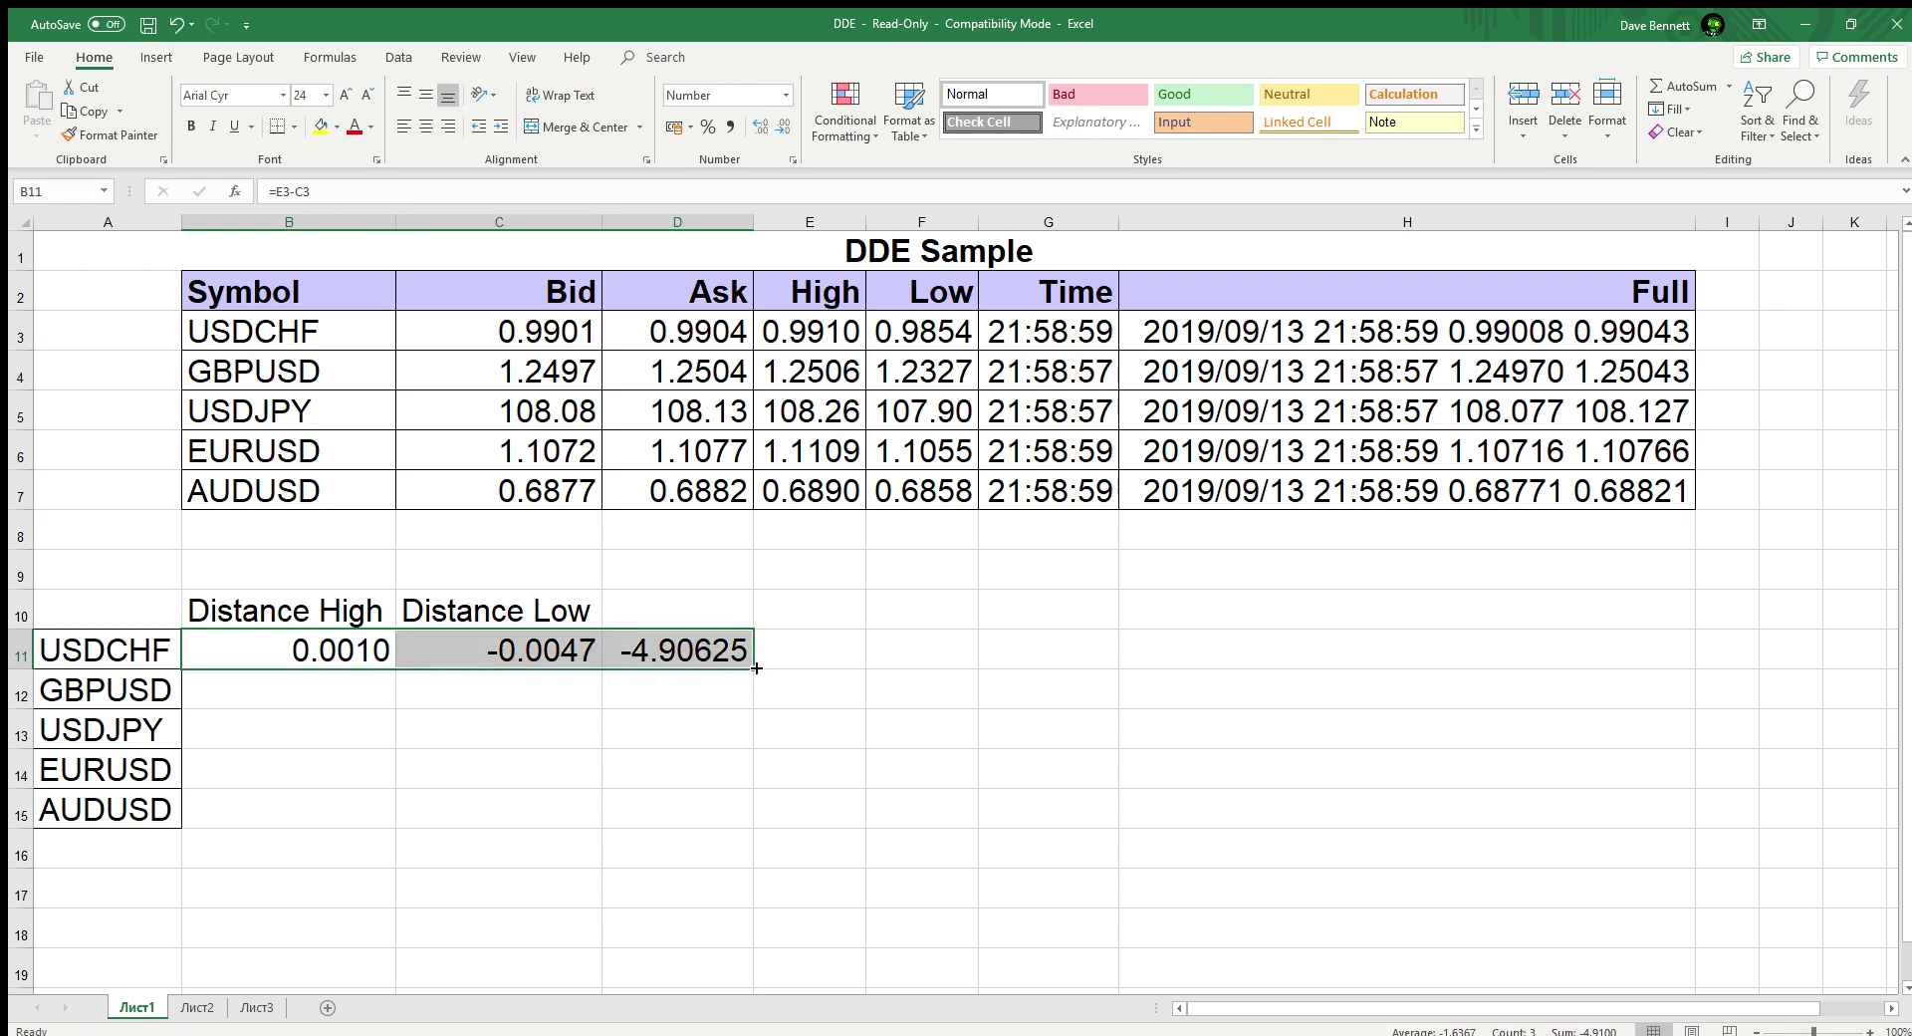
drag(757, 667, 742, 822)
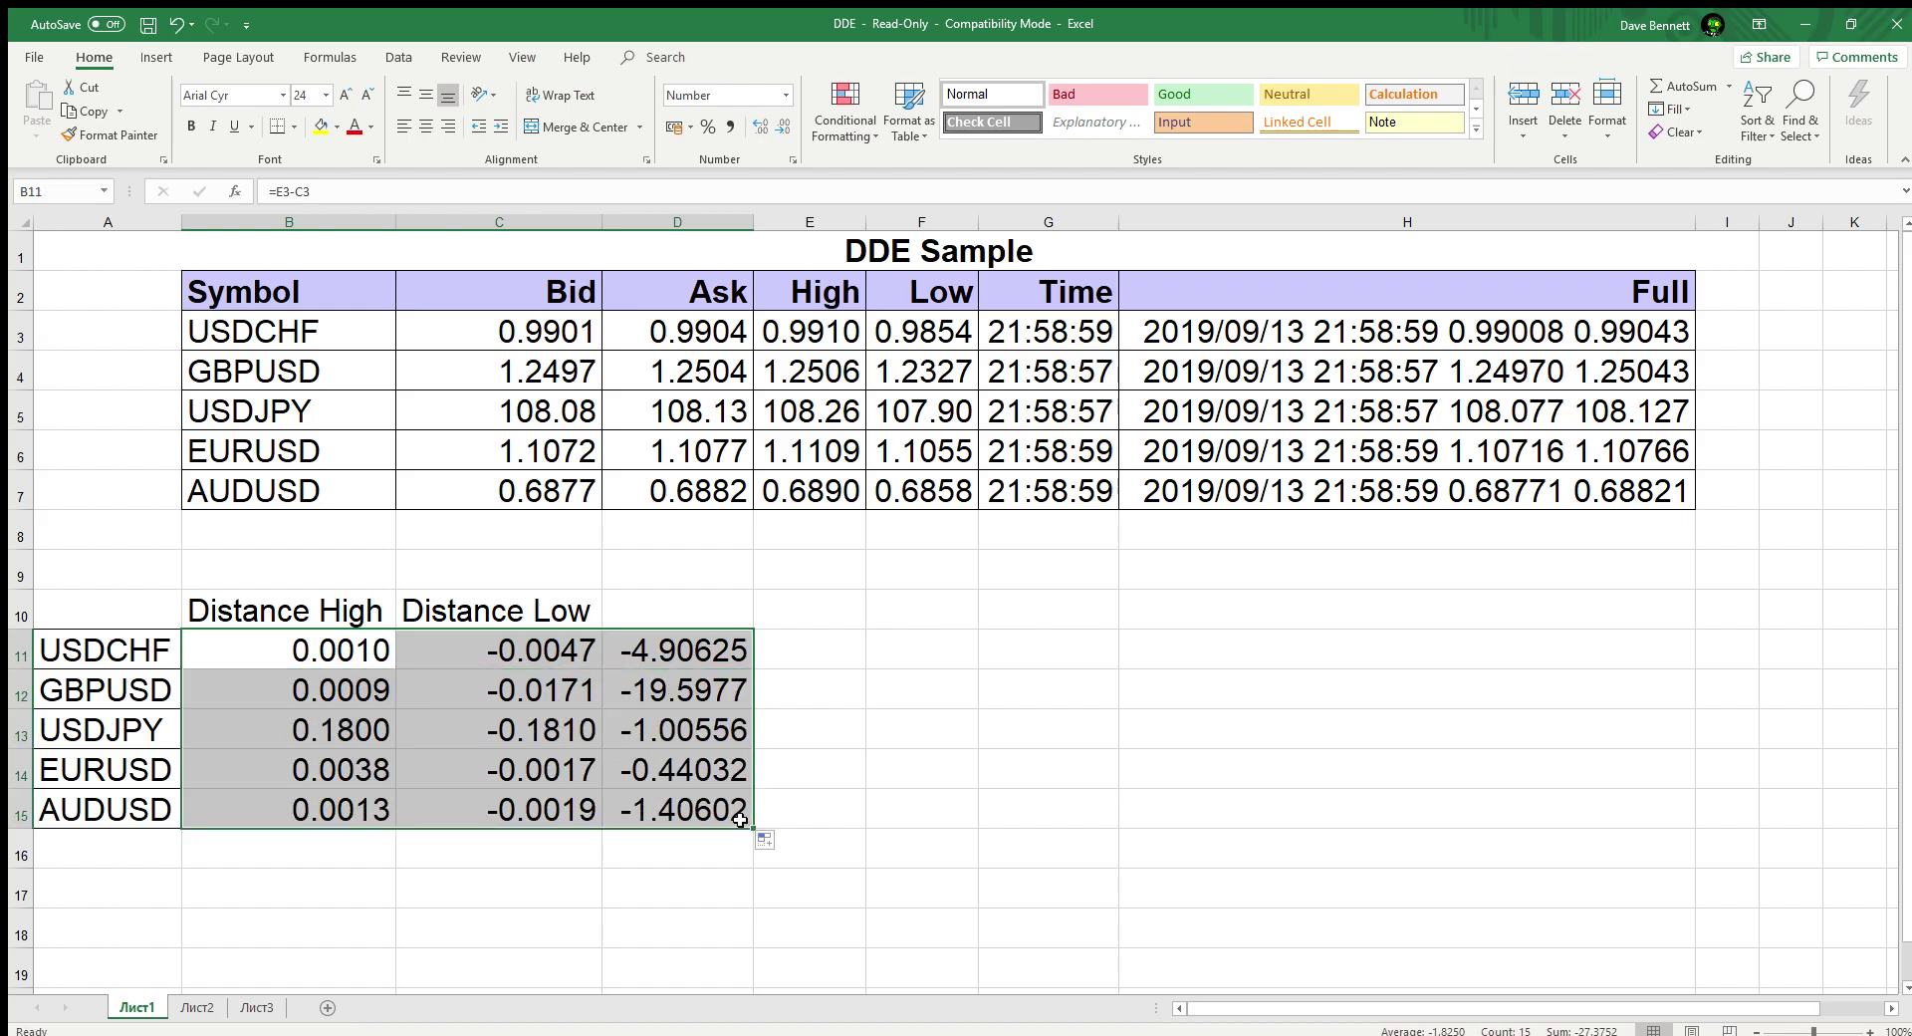
Step: Shade the ratios in D11:D15 with a red-to-green colour scale
click(830, 674)
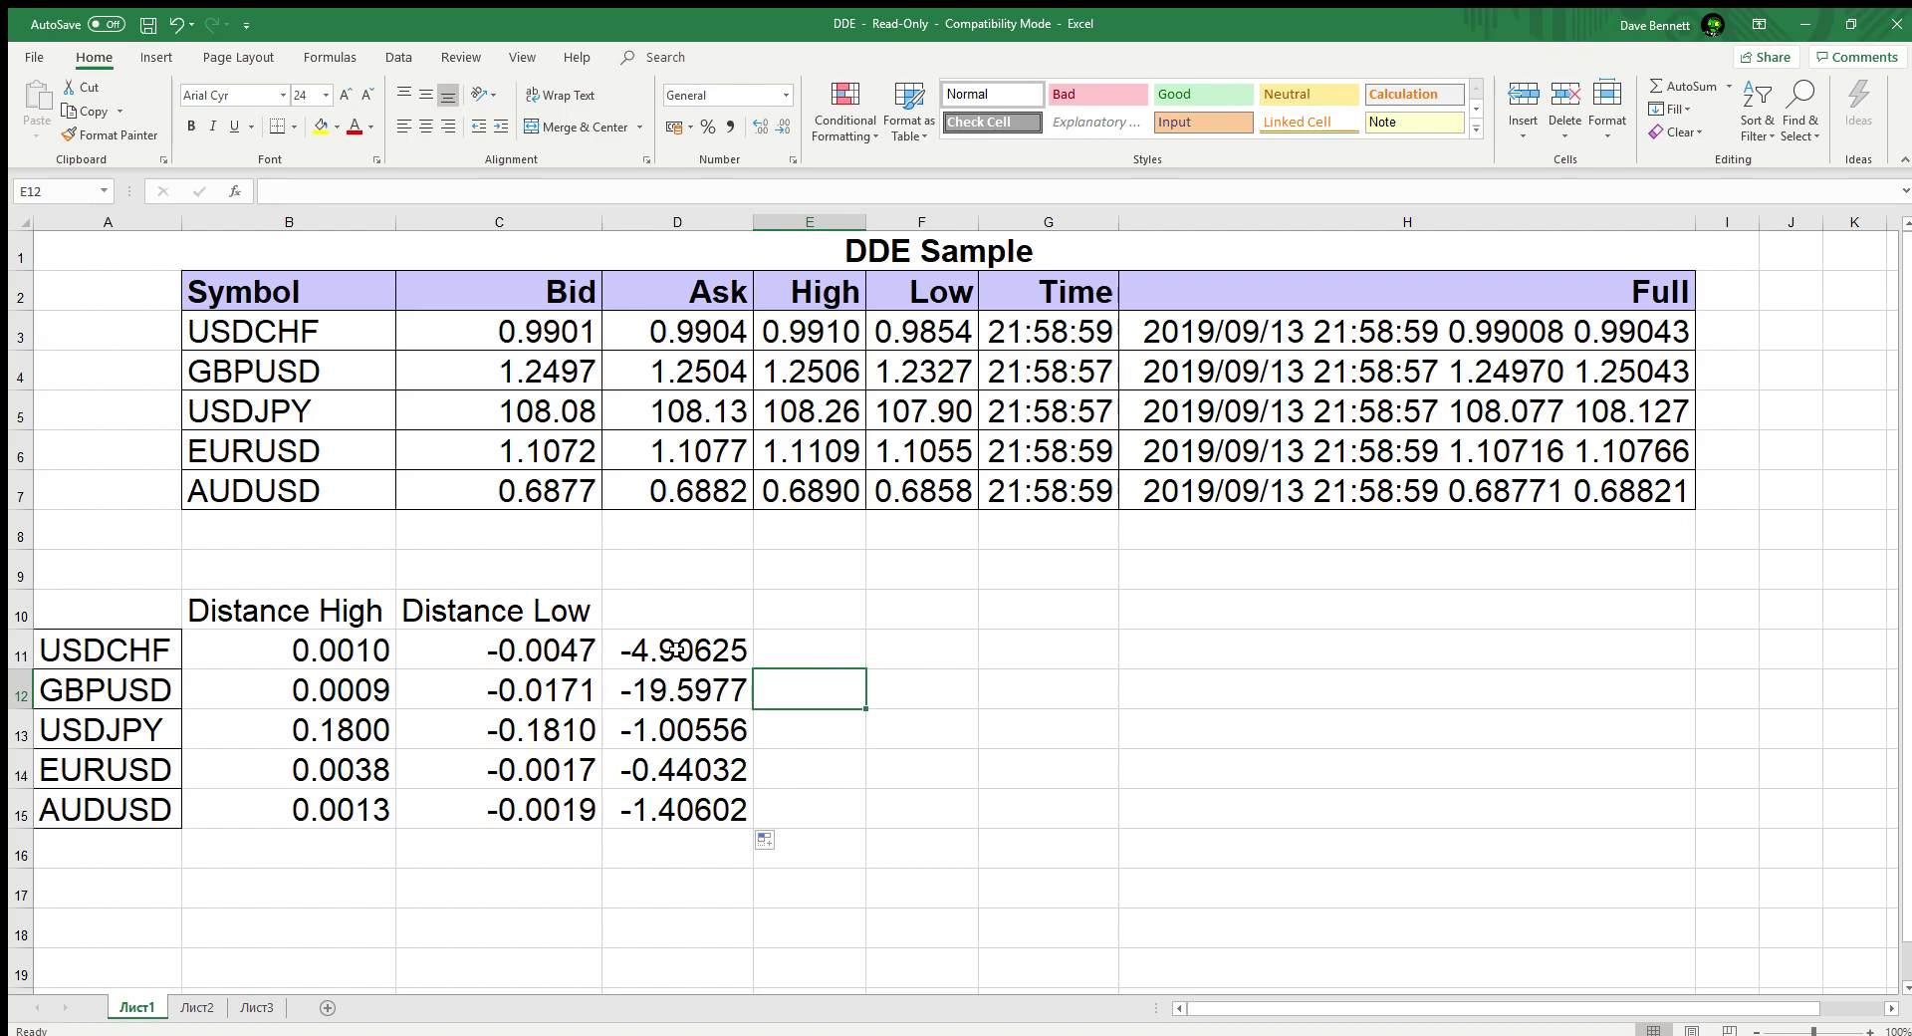
drag(687, 652, 687, 814)
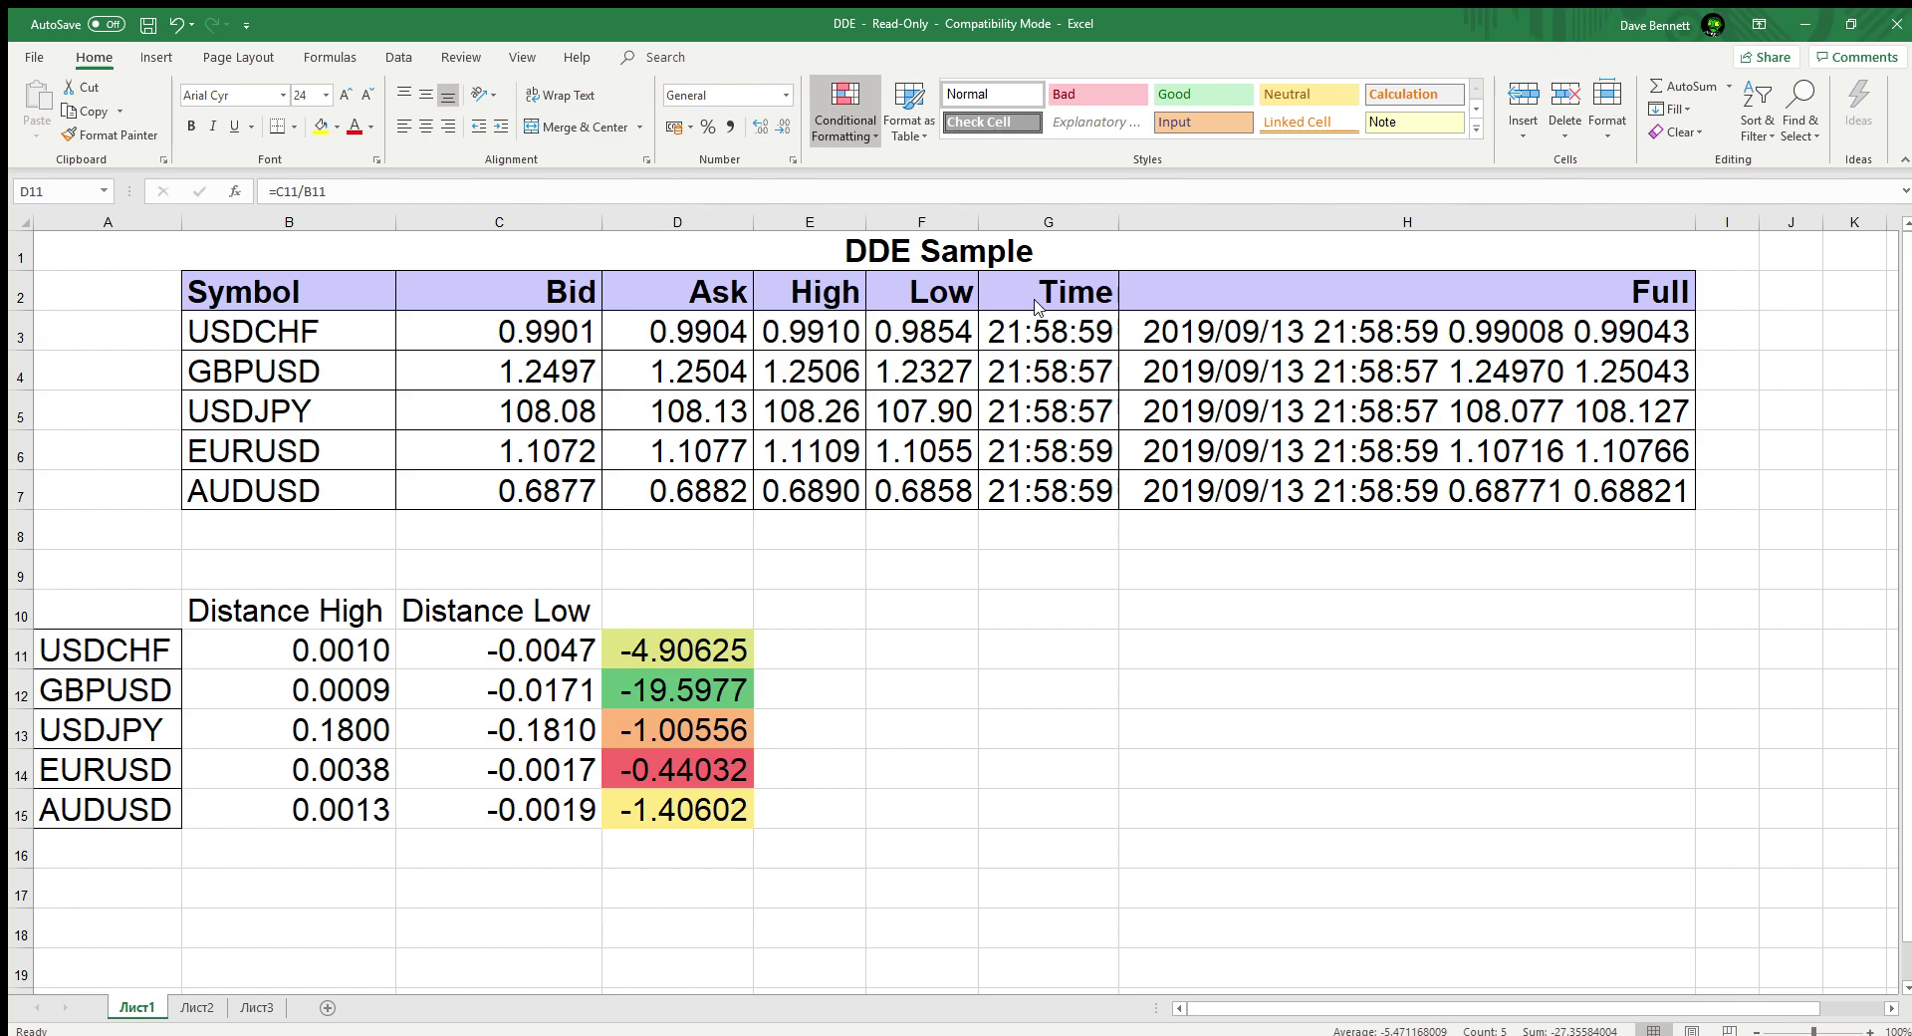
click(832, 680)
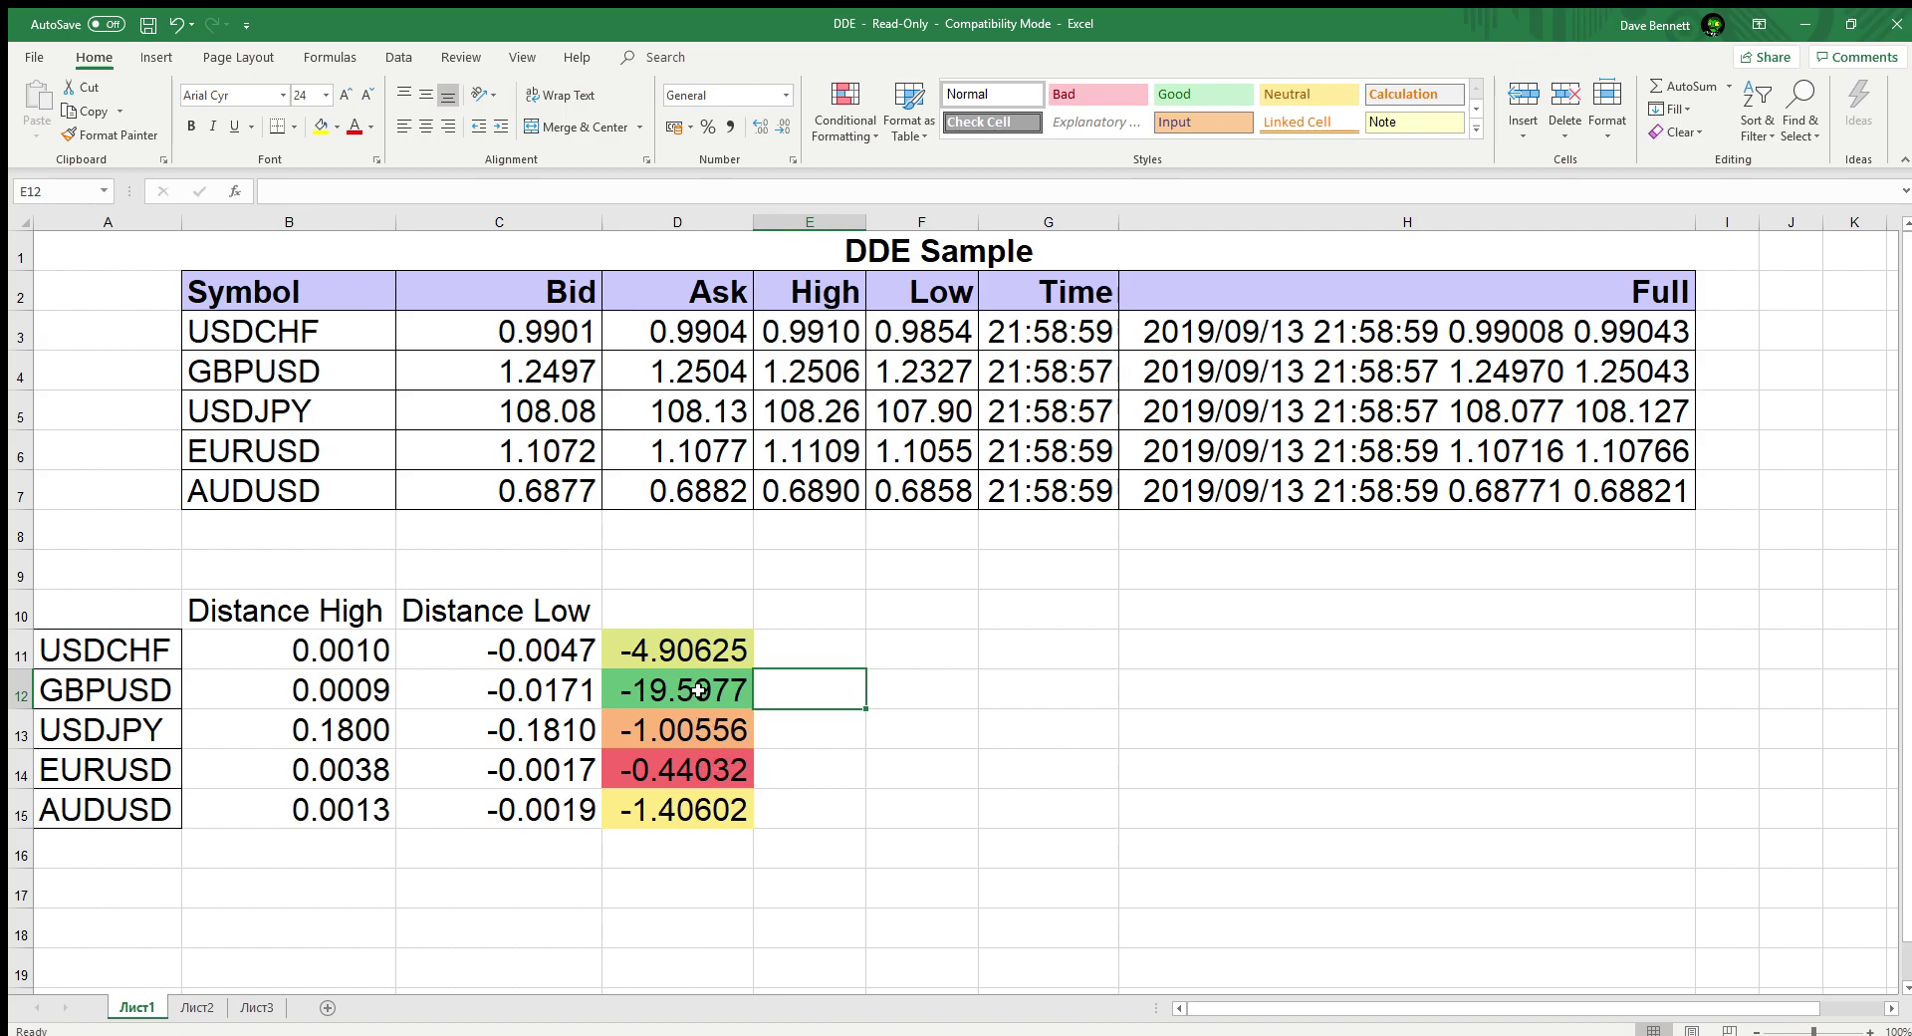
Step: Duplicate the AUDUSD row 7 into row 8
click(232, 530)
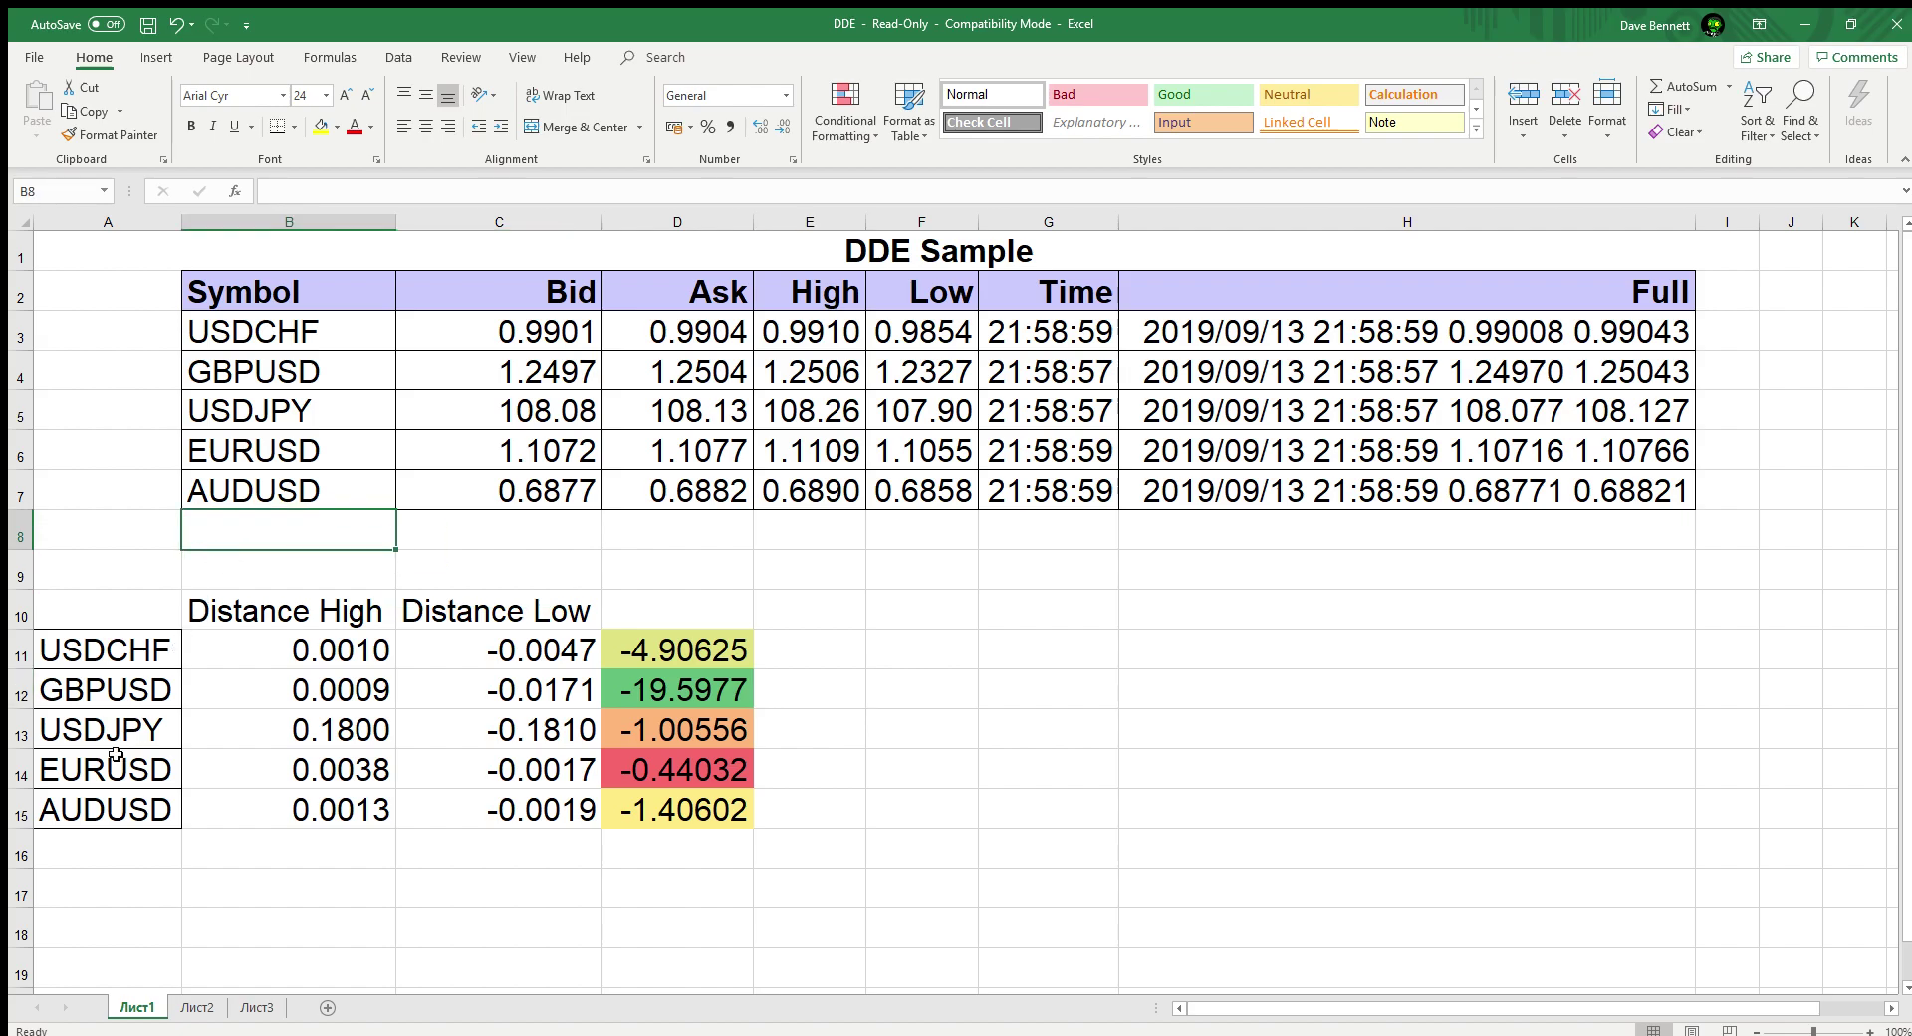
click(22, 498)
key(ctrl+c)
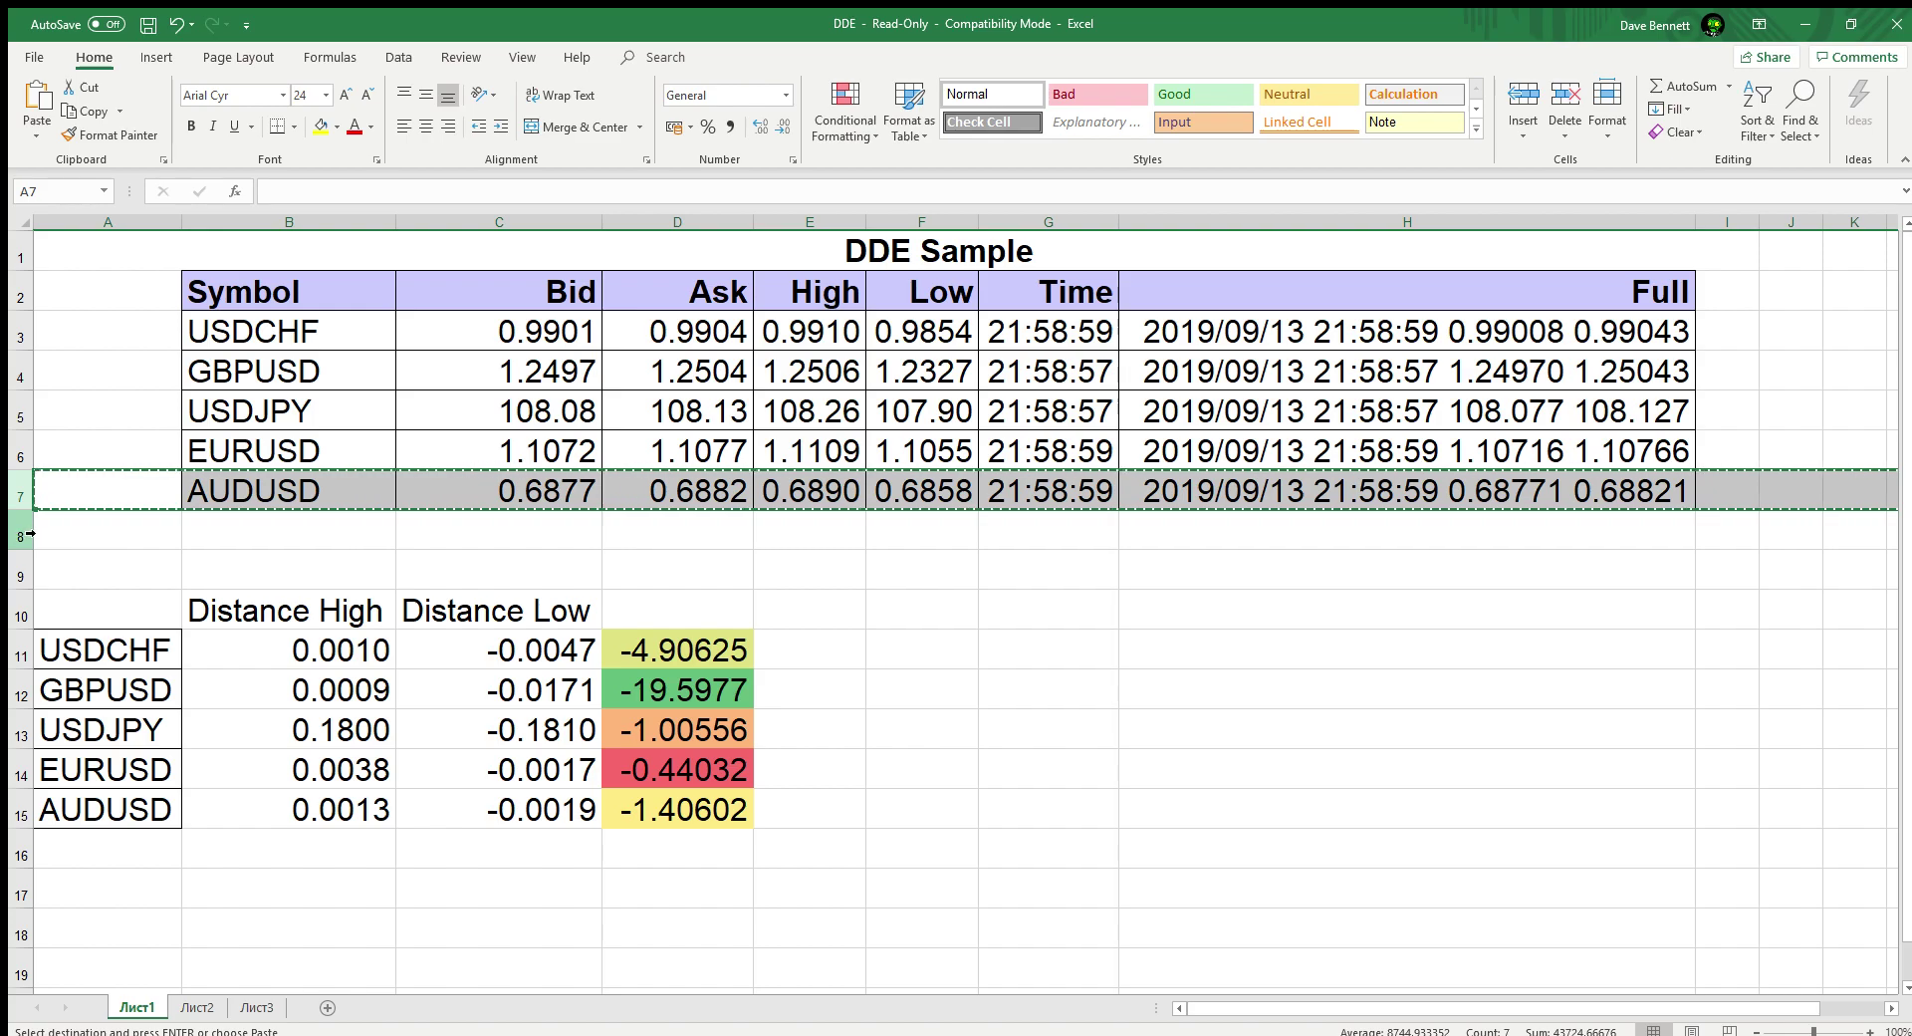
click(30, 539)
key(ctrl+v)
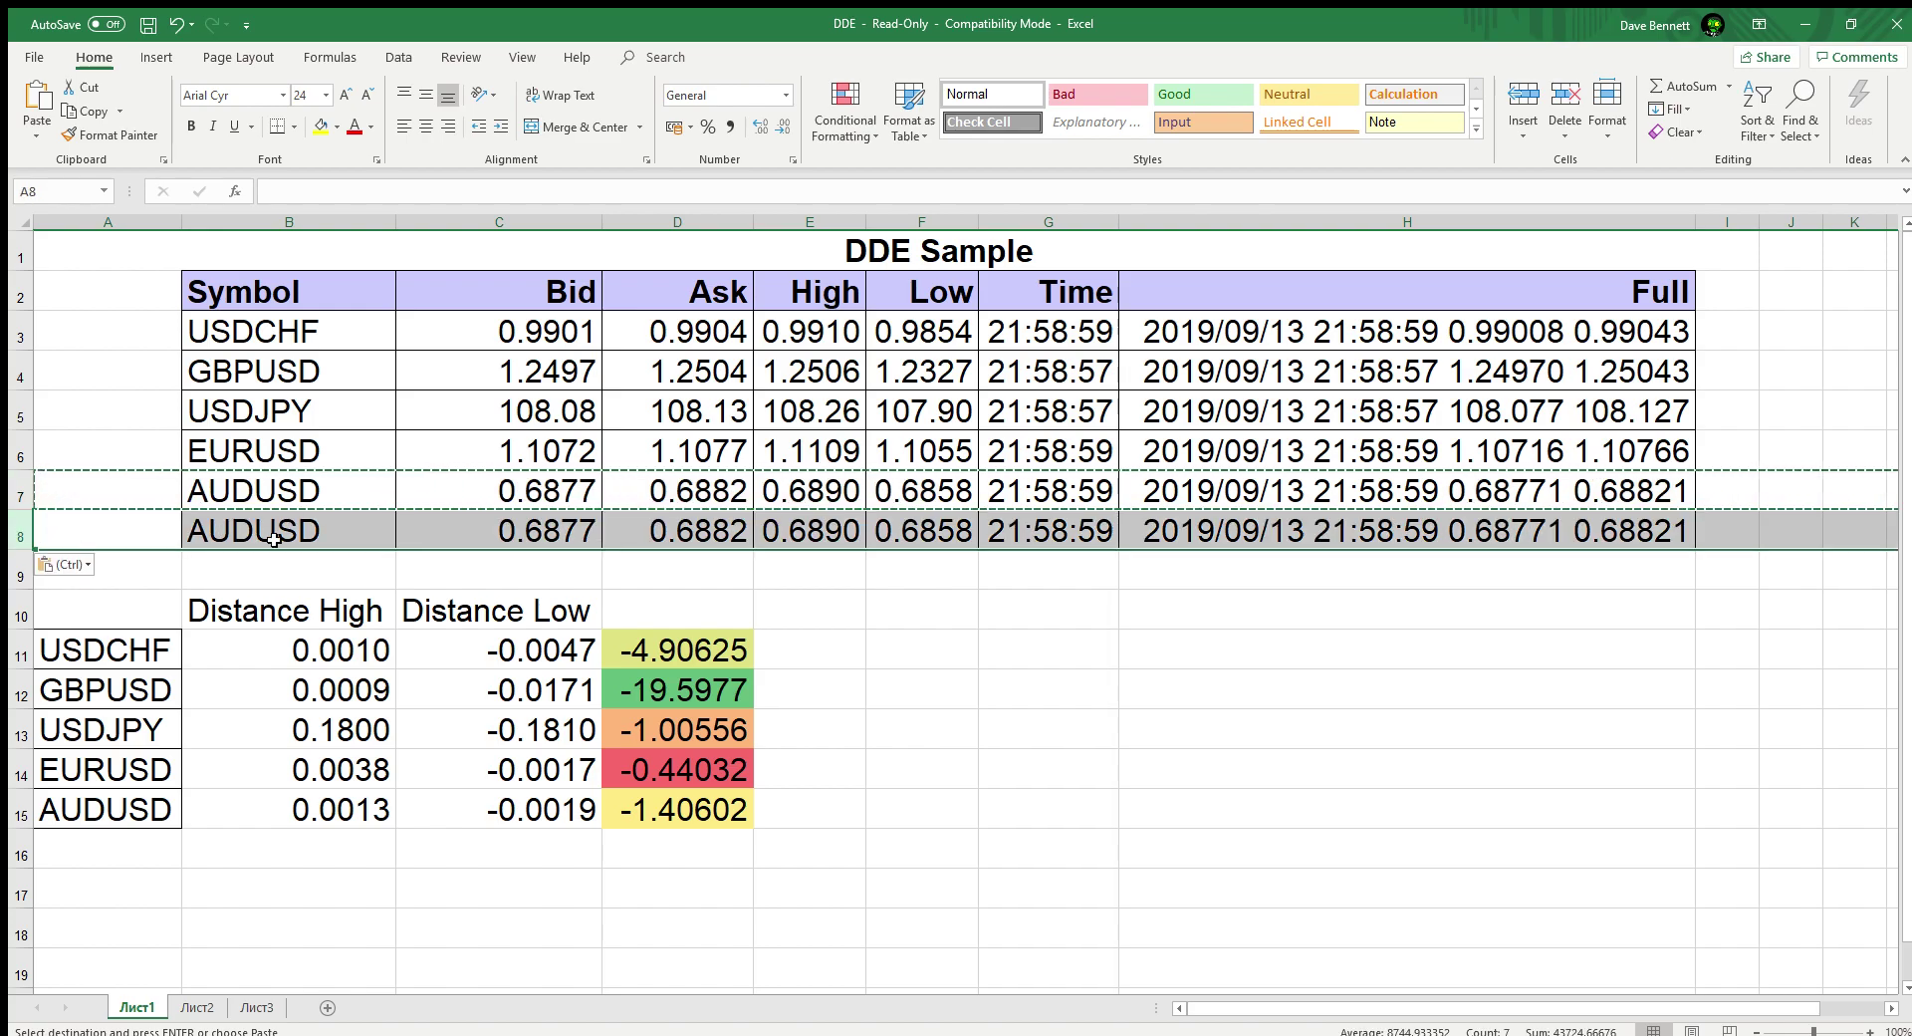
Step: Rename the symbol in B8 from AUDUSD to EURGBP
click(316, 538)
double_click(315, 539)
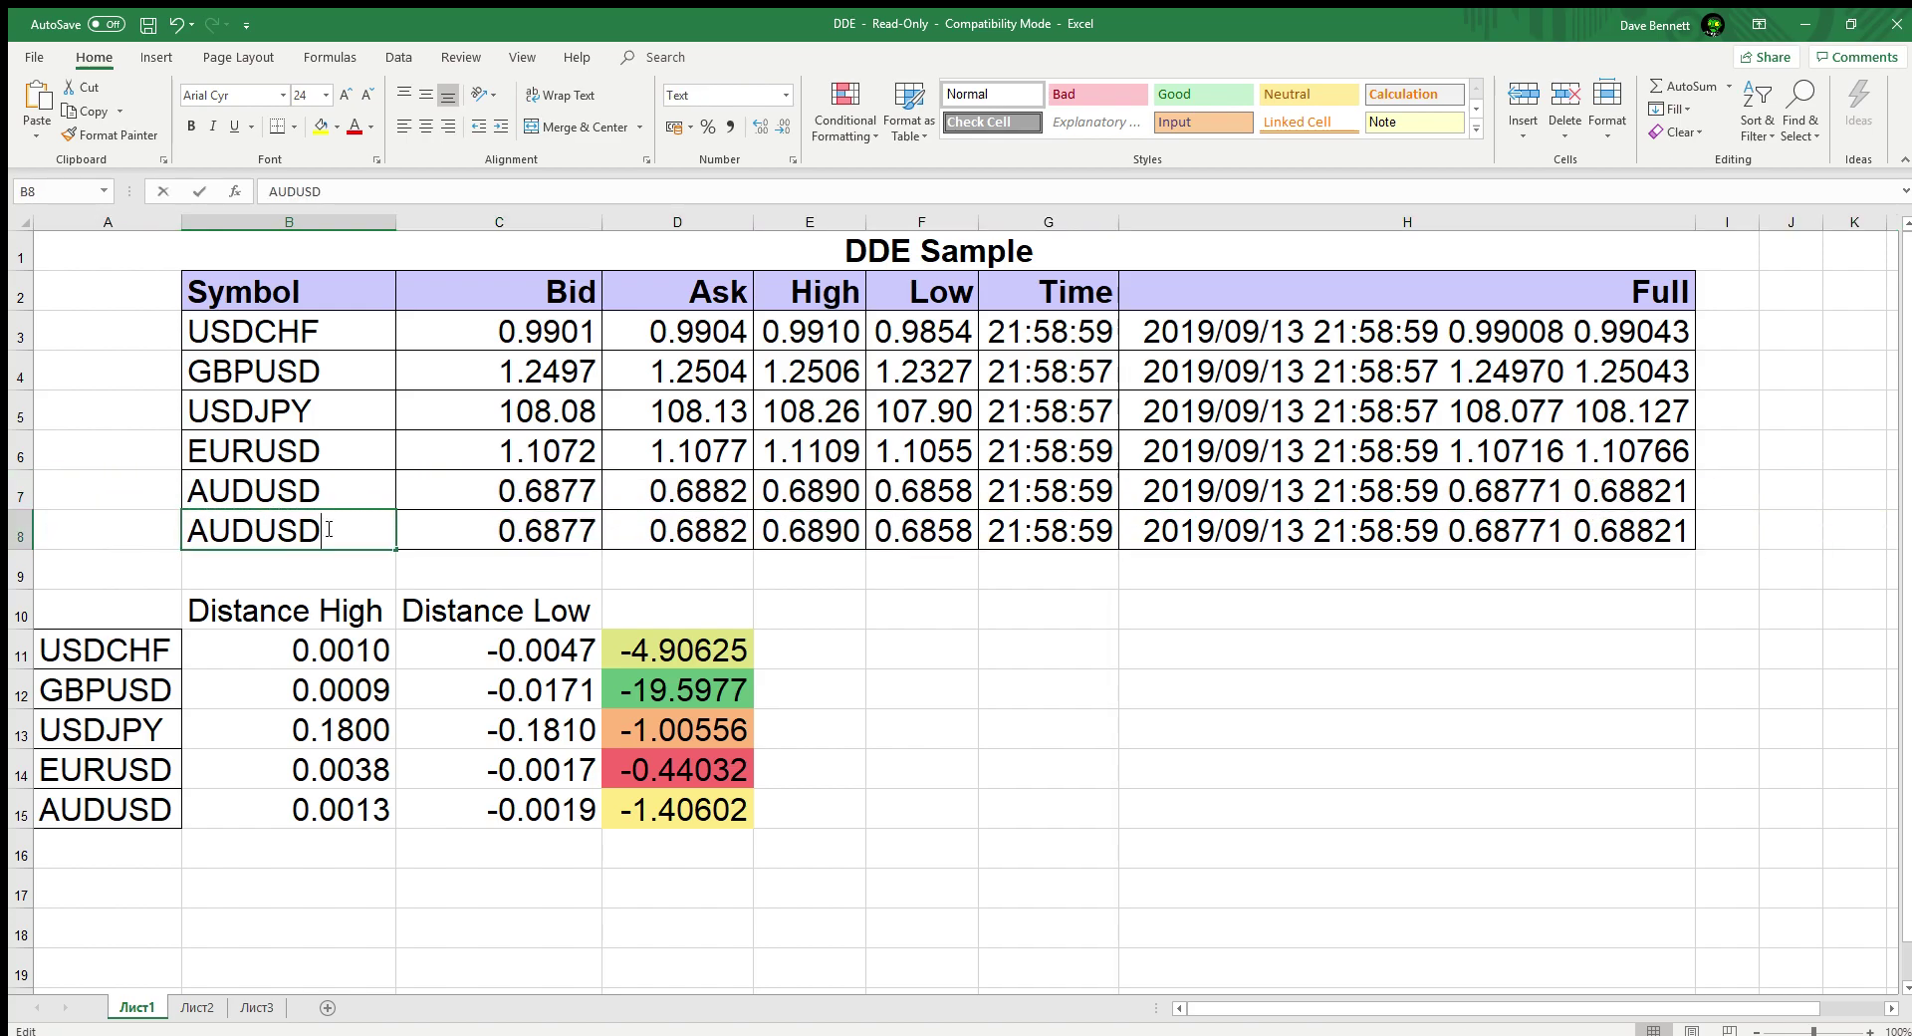
drag(338, 530, 141, 526)
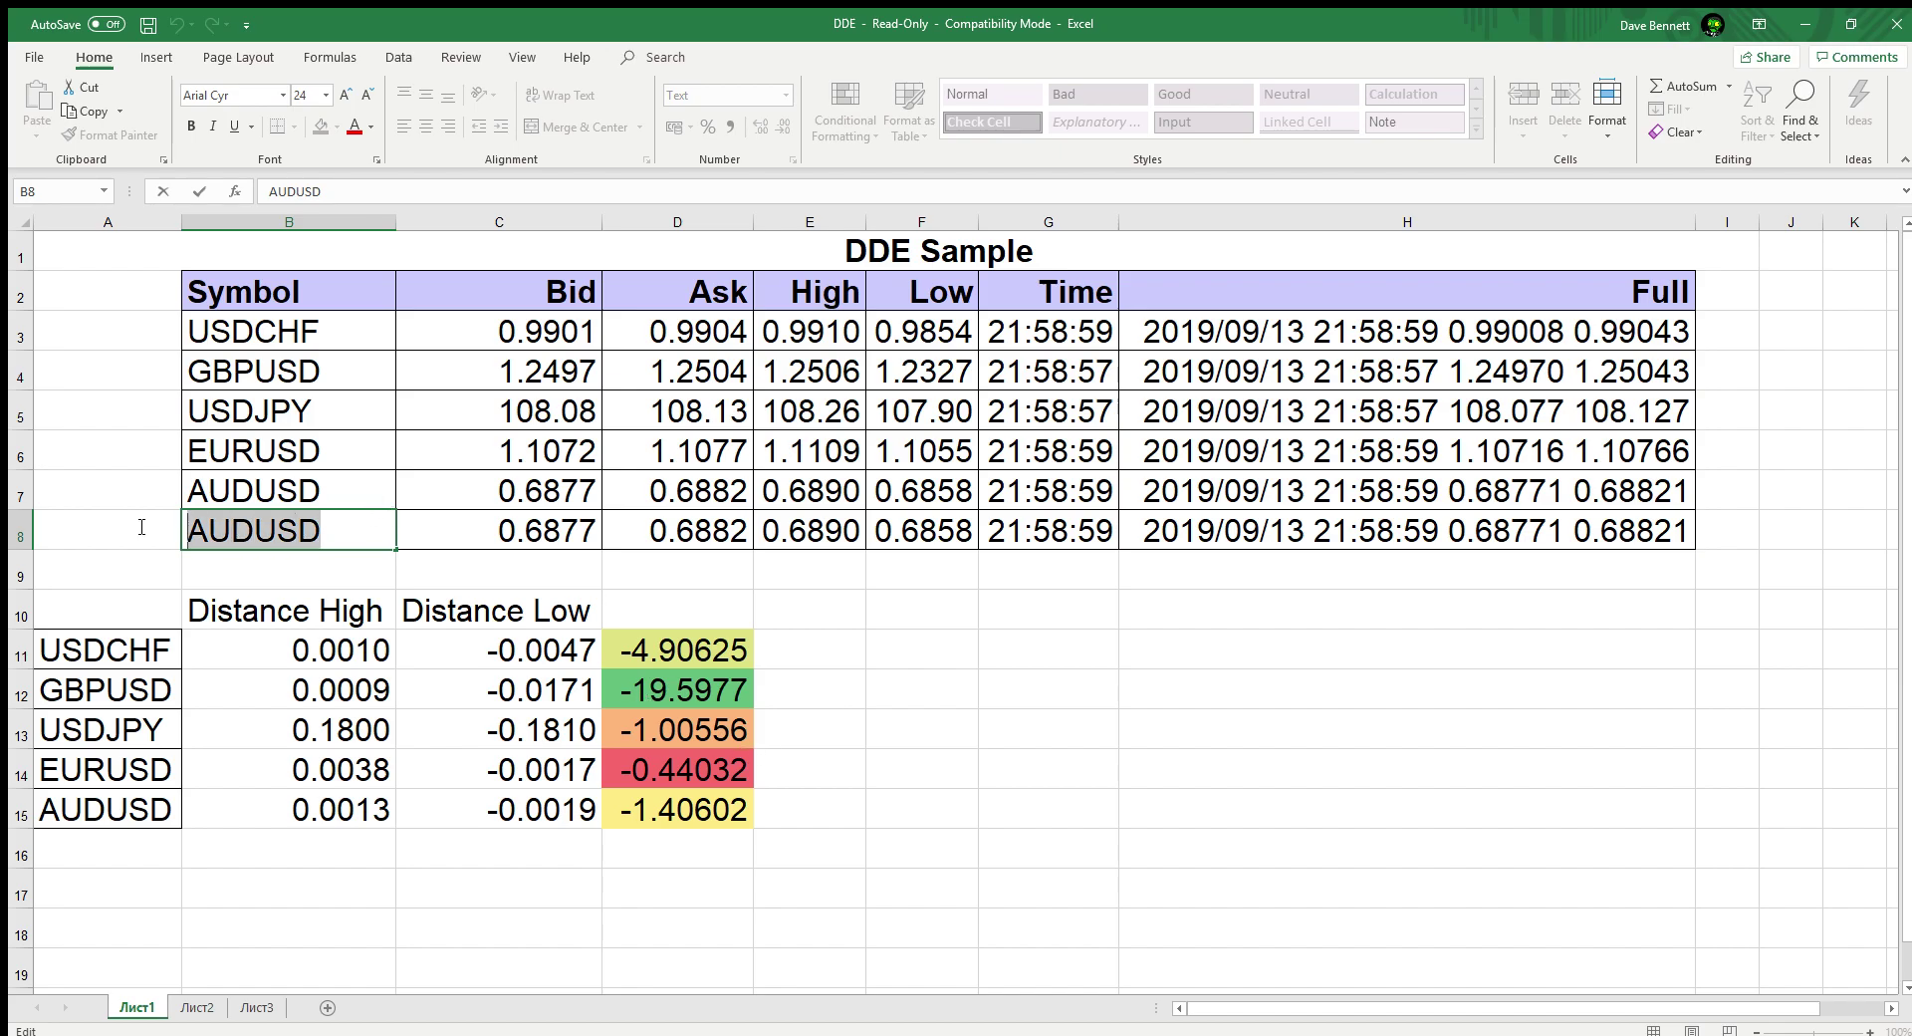
text(EURB)
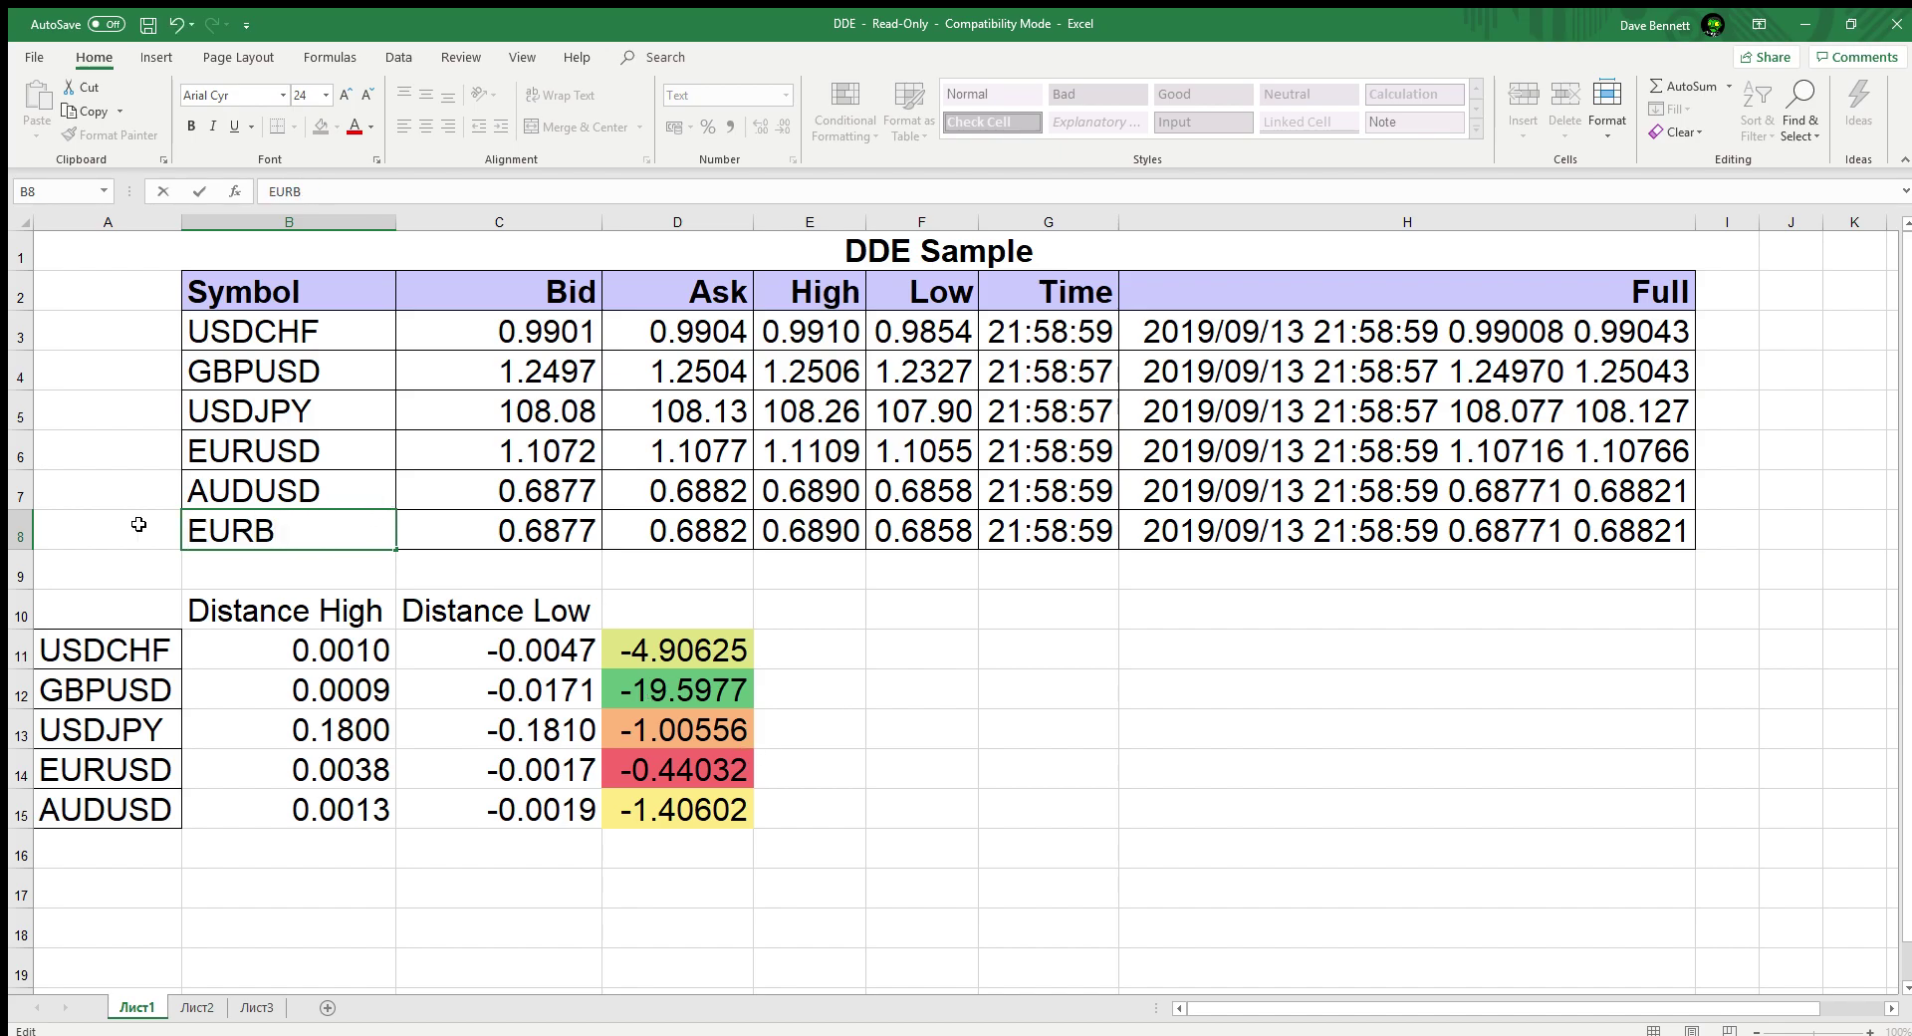
key(BackSpace)
text(GBP)
click(554, 538)
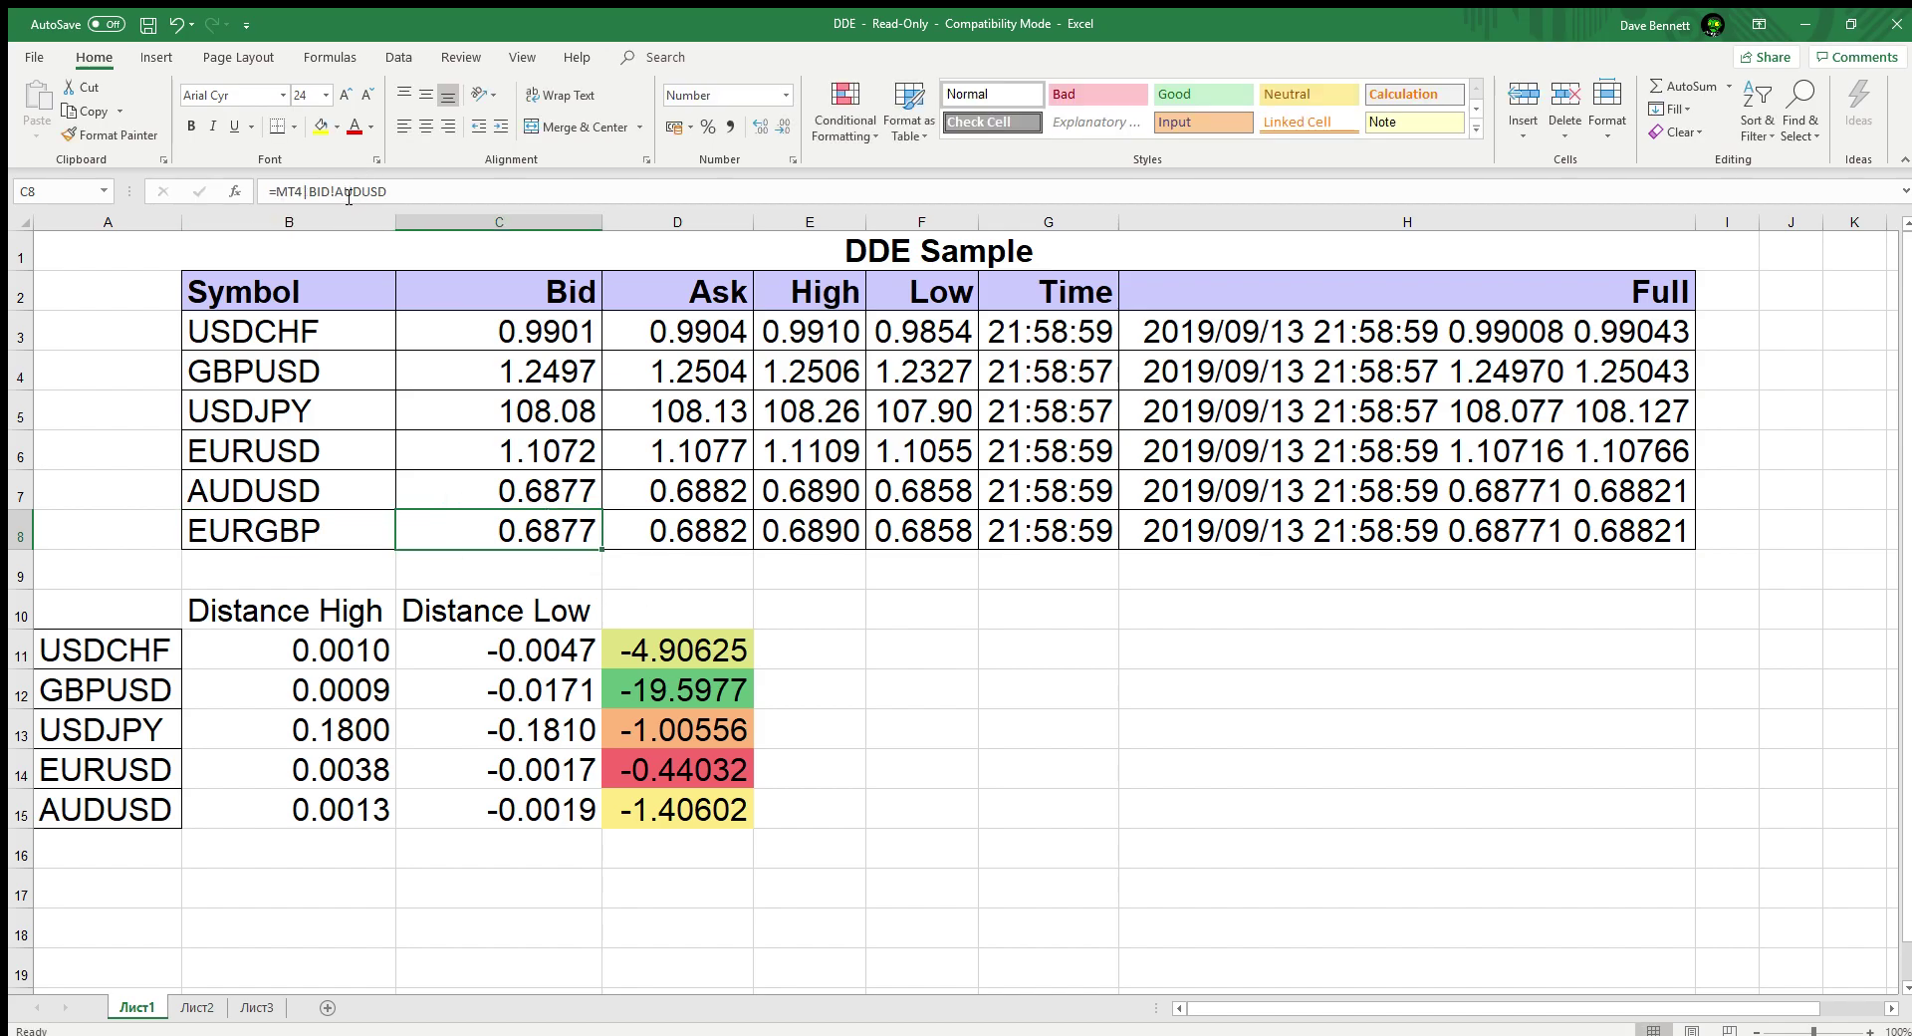
Step: Relink the Bid and Ask formulas in C8 and D8 to EURGBP (0.8855, 0.8863)
double_click(341, 193)
text(A)
key(BackSpace)
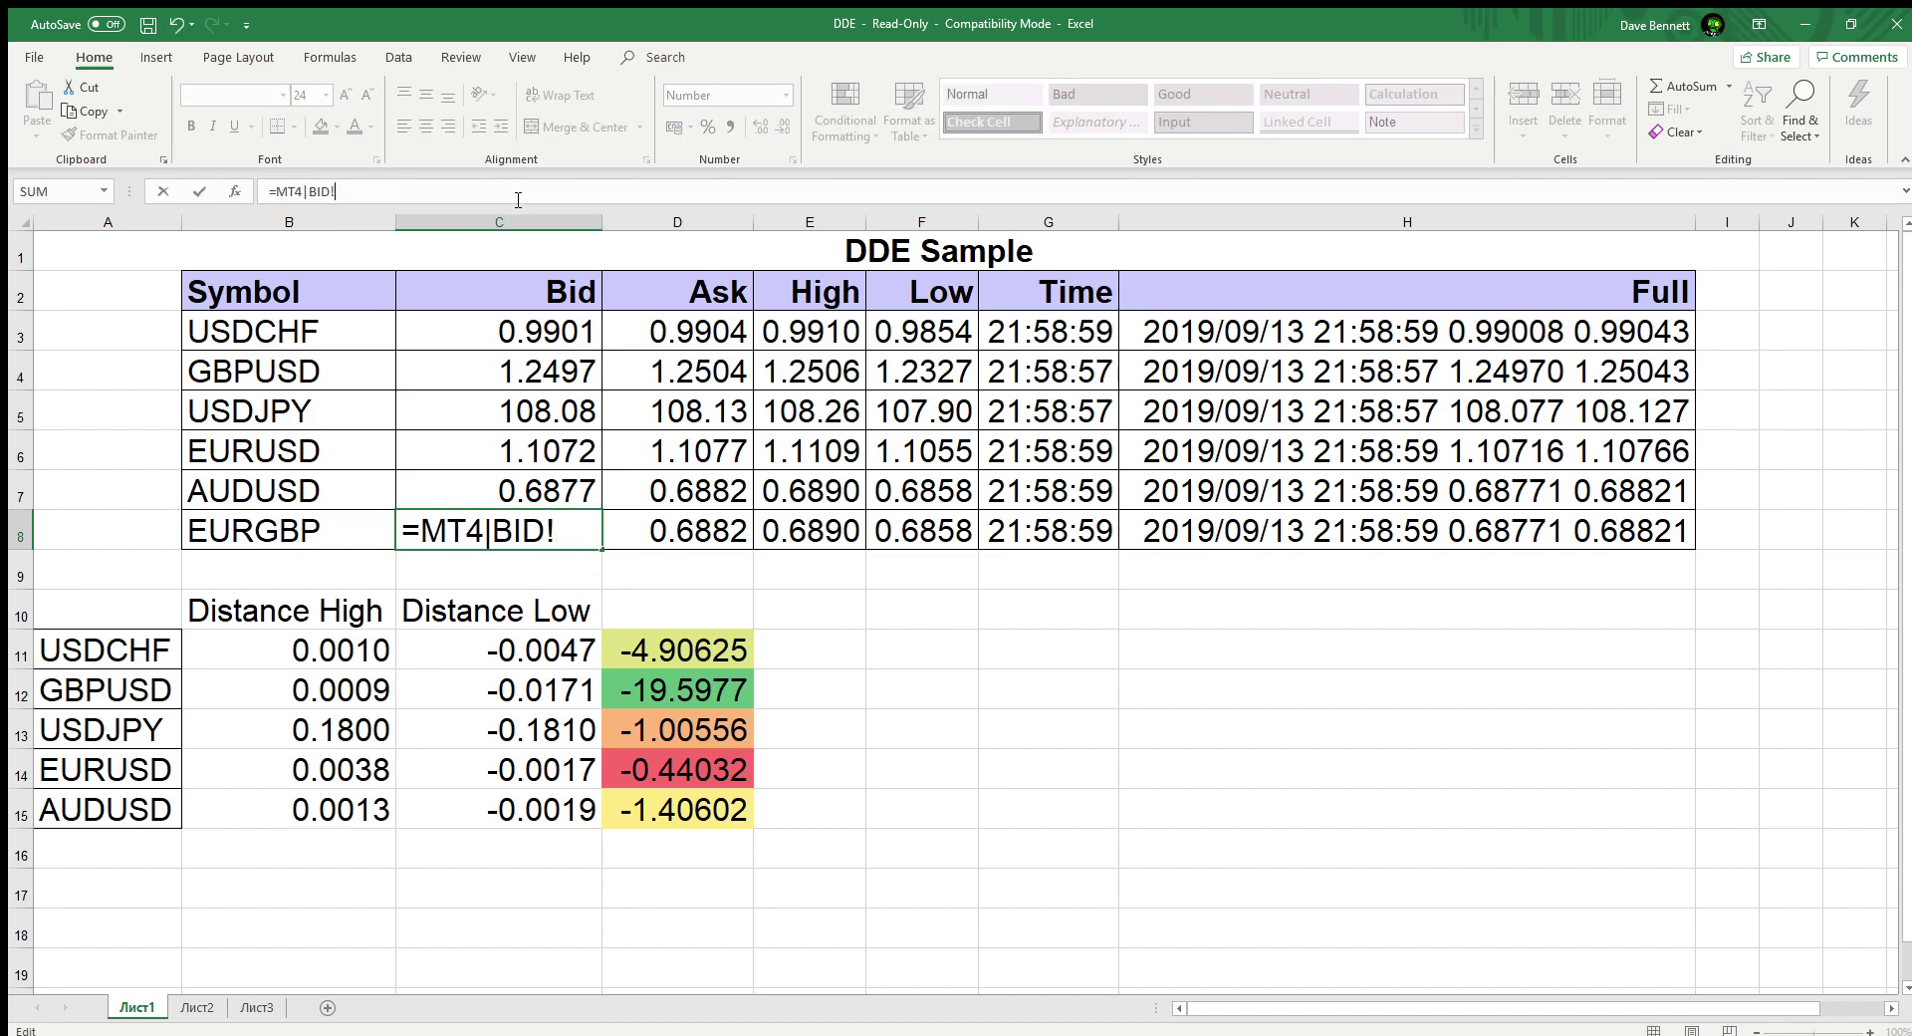
text(EURGBP)
key(Return)
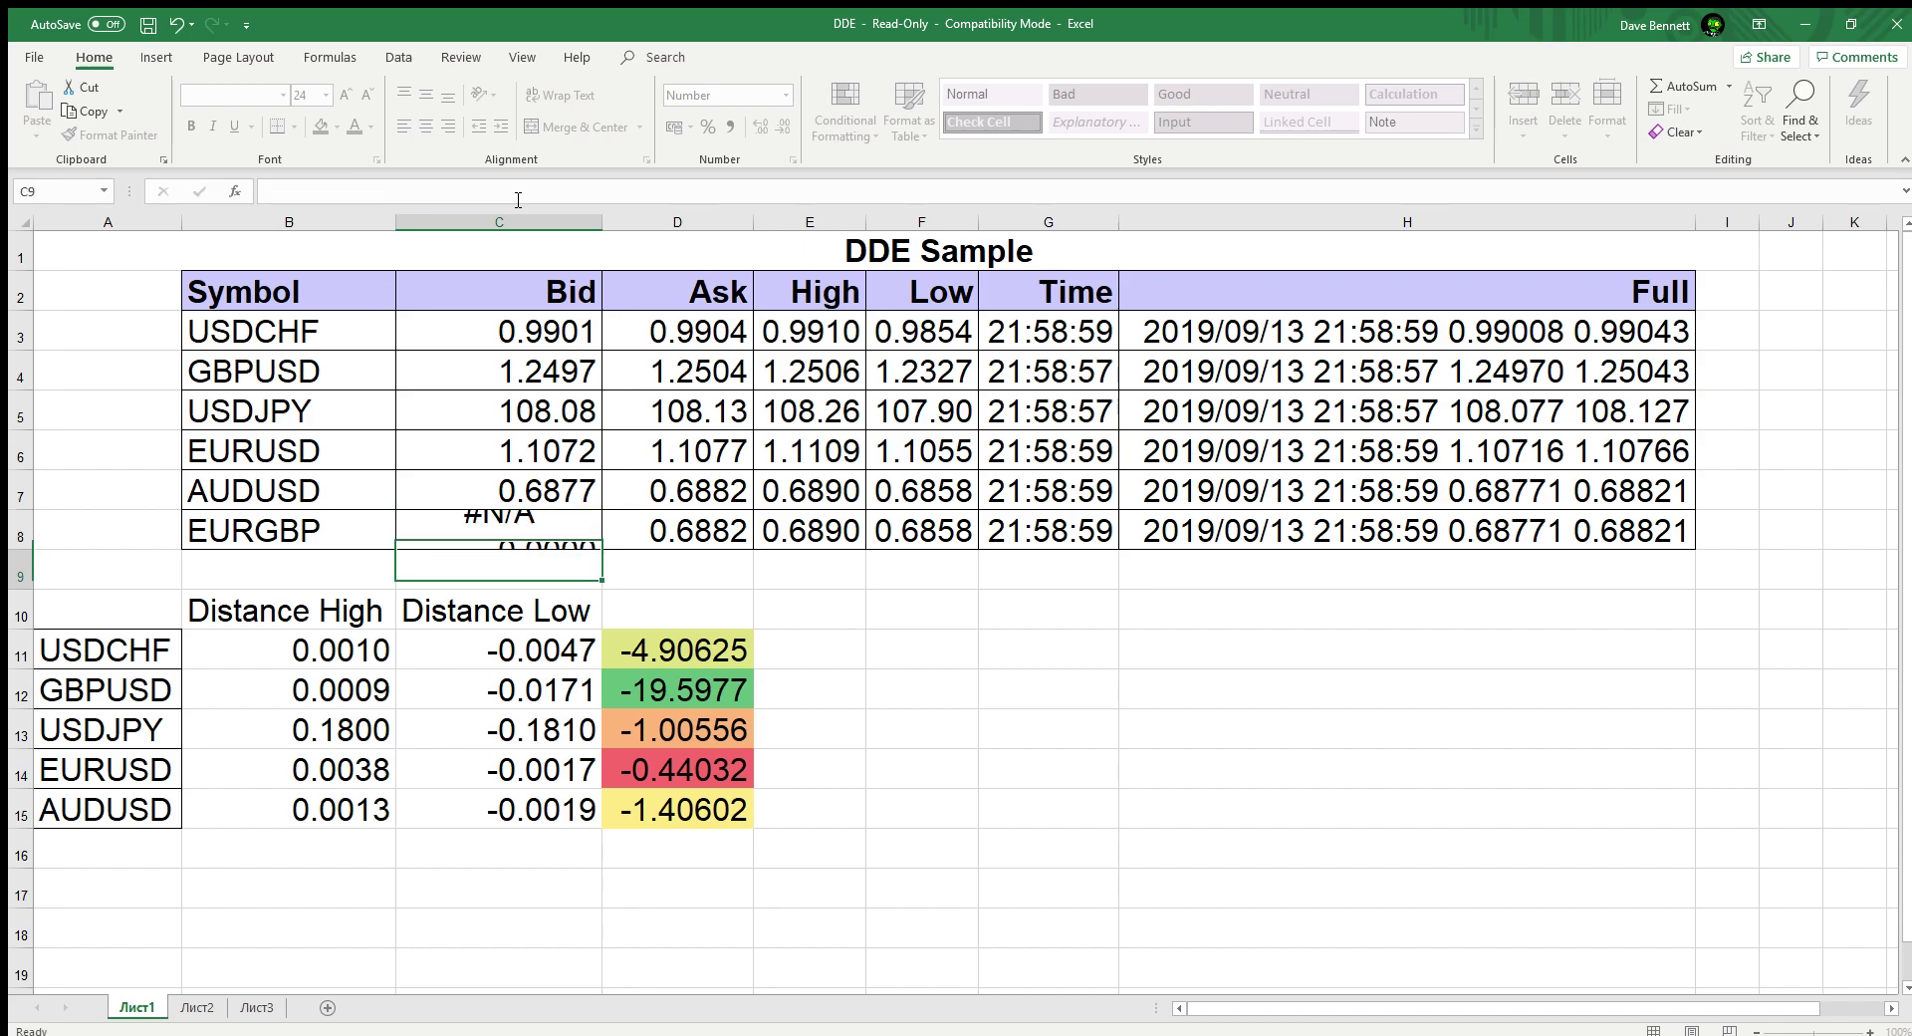
click(717, 528)
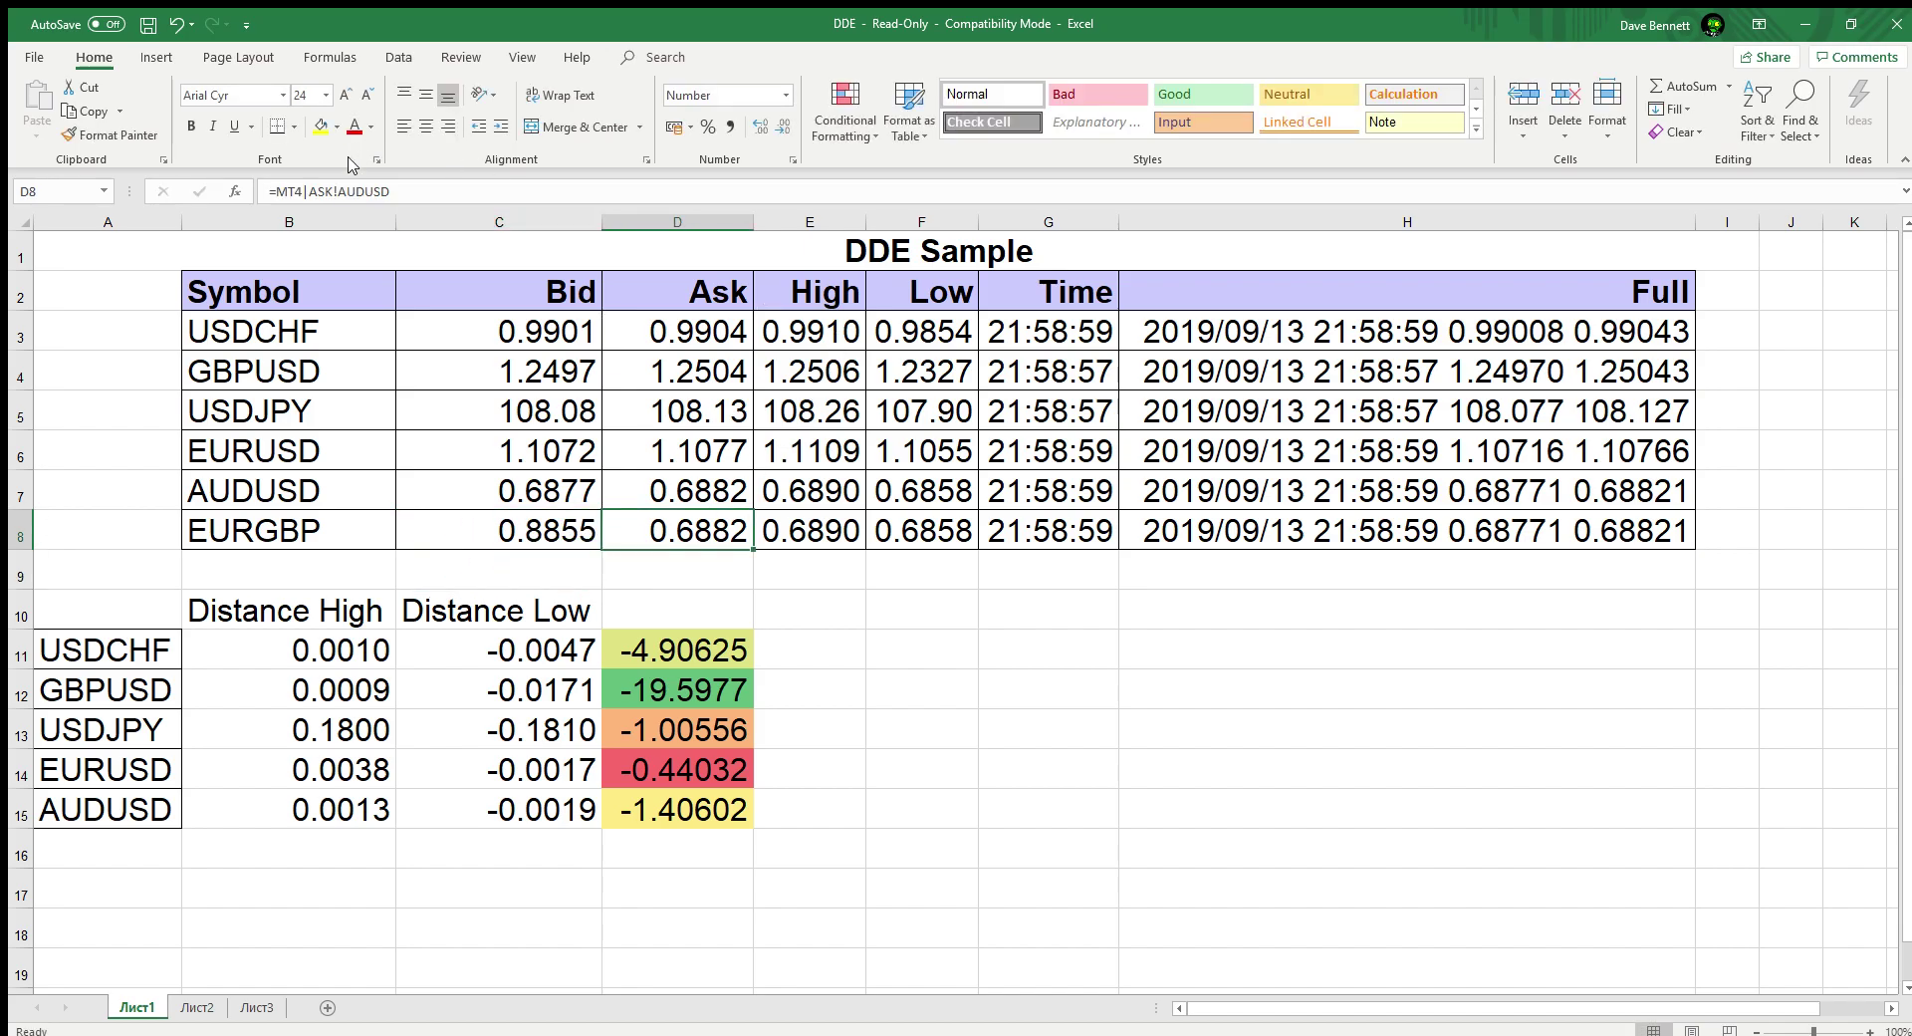
double_click(343, 190)
text(EU)
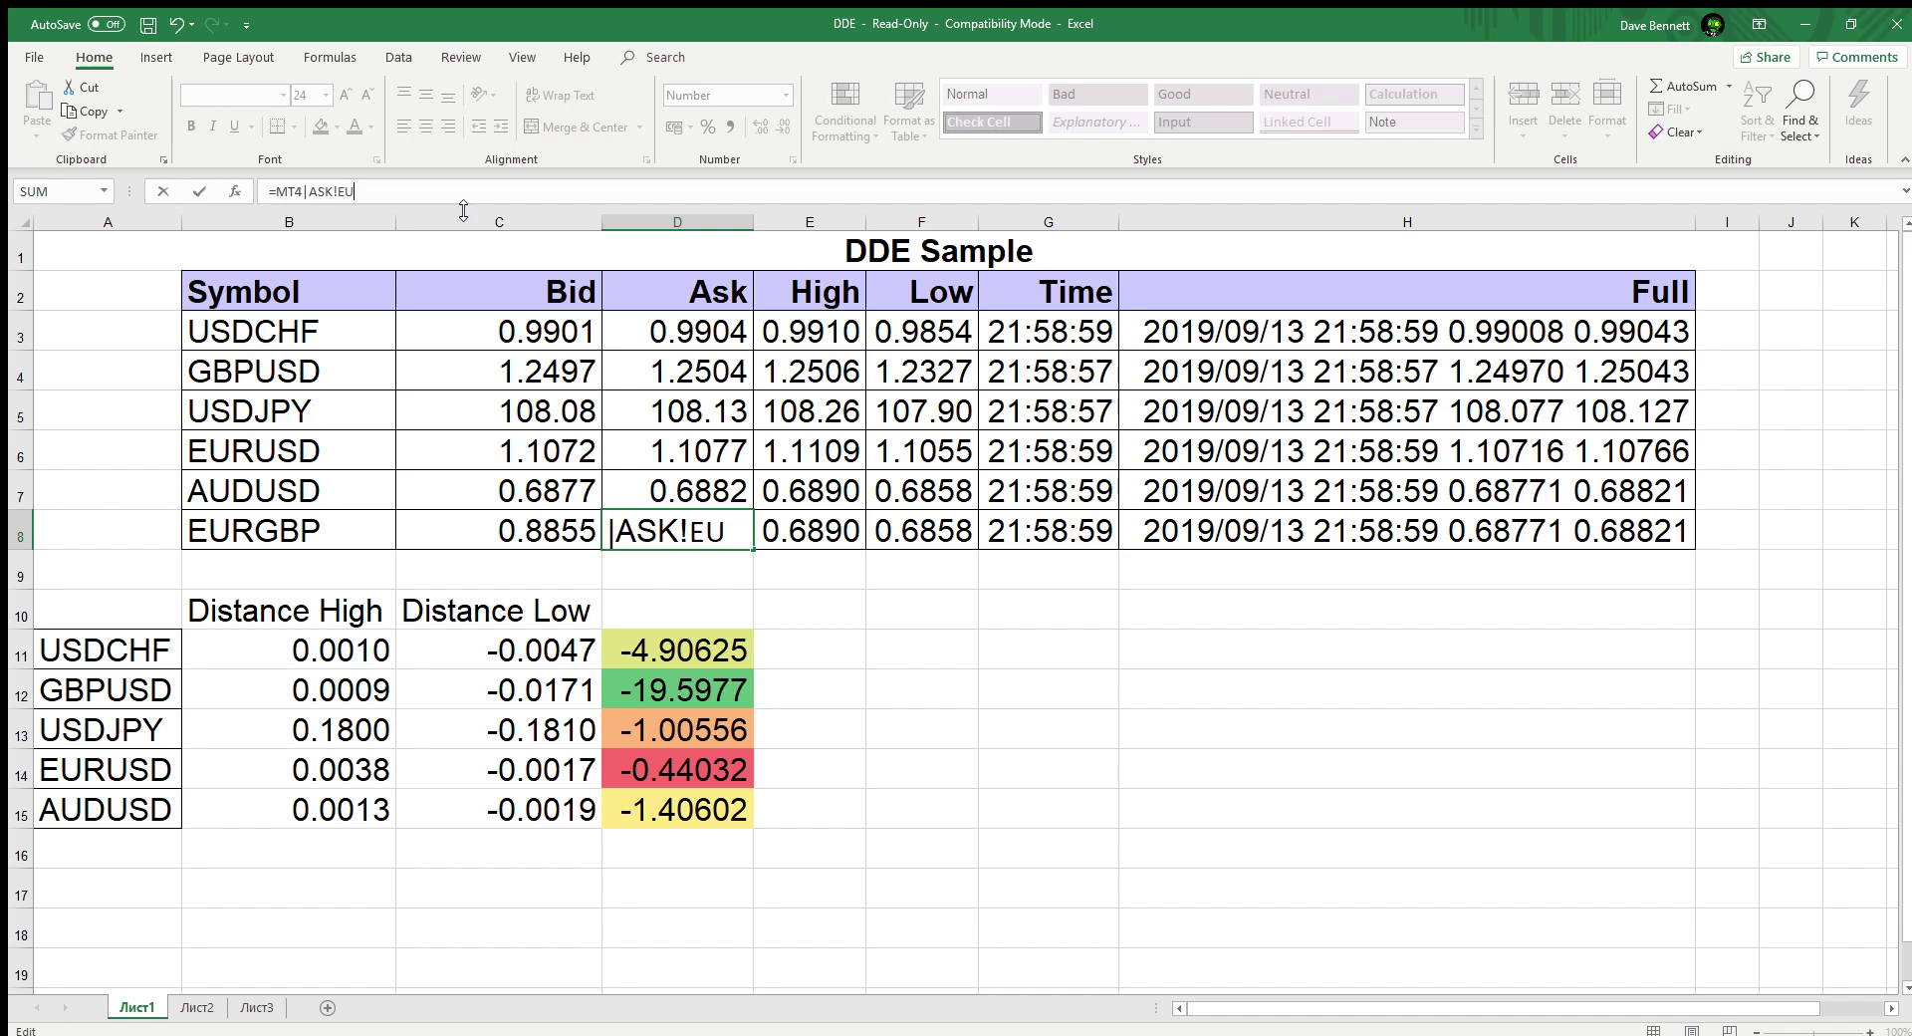
text(RGBP)
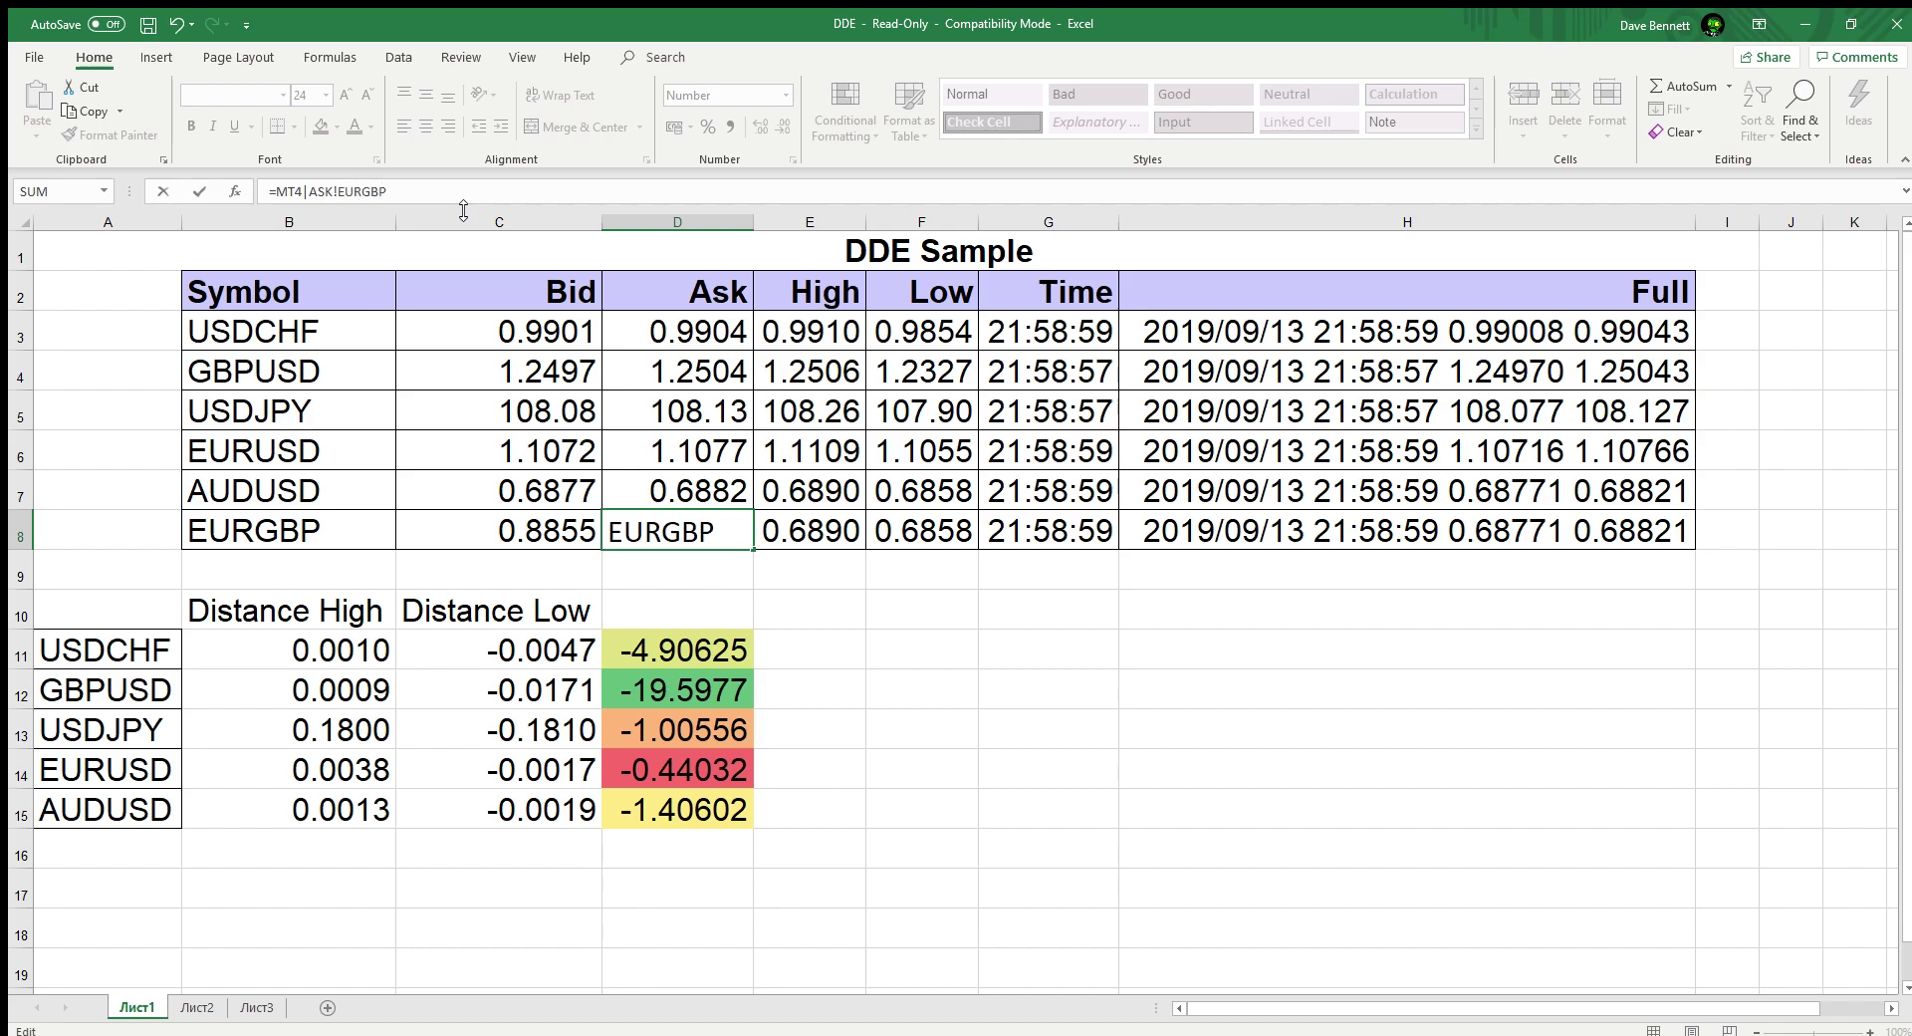
key(Return)
Step: Relink the High, Low and Full quote formulas in row 8 to EURGBP
click(825, 532)
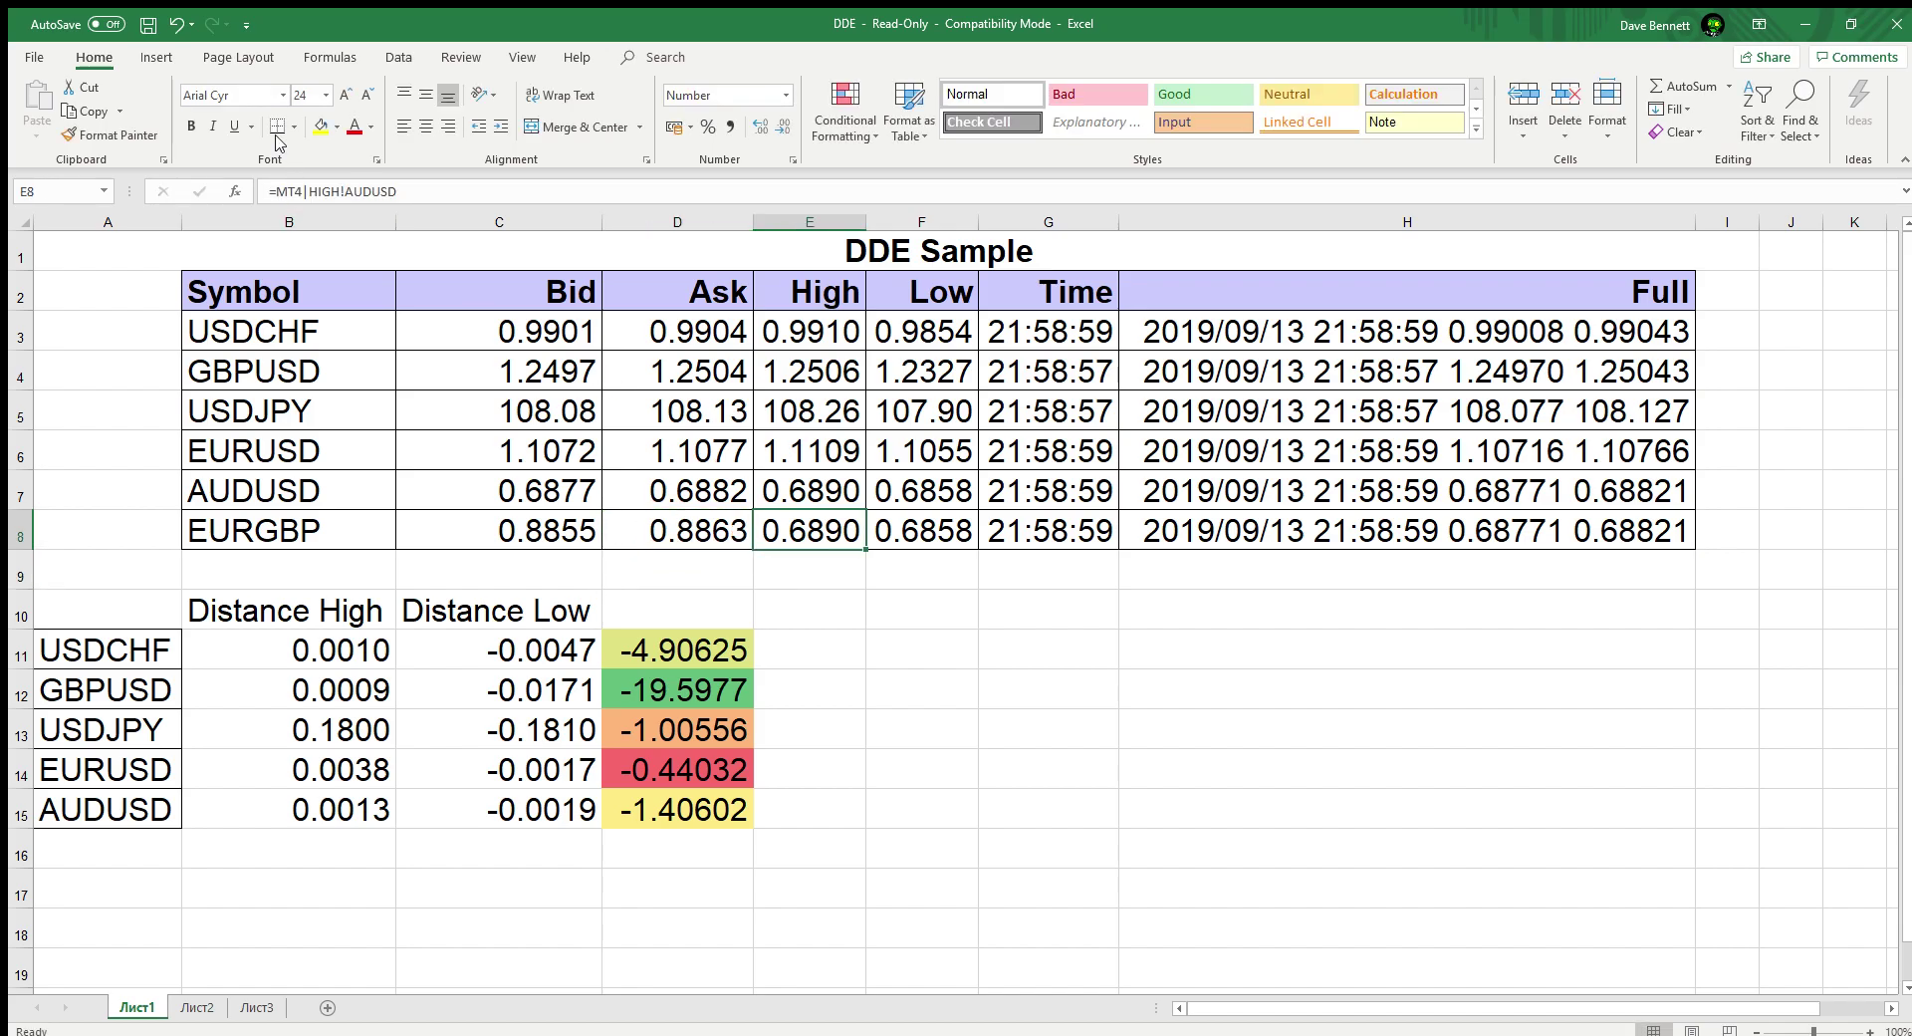
double_click(358, 191)
text(EURGBP)
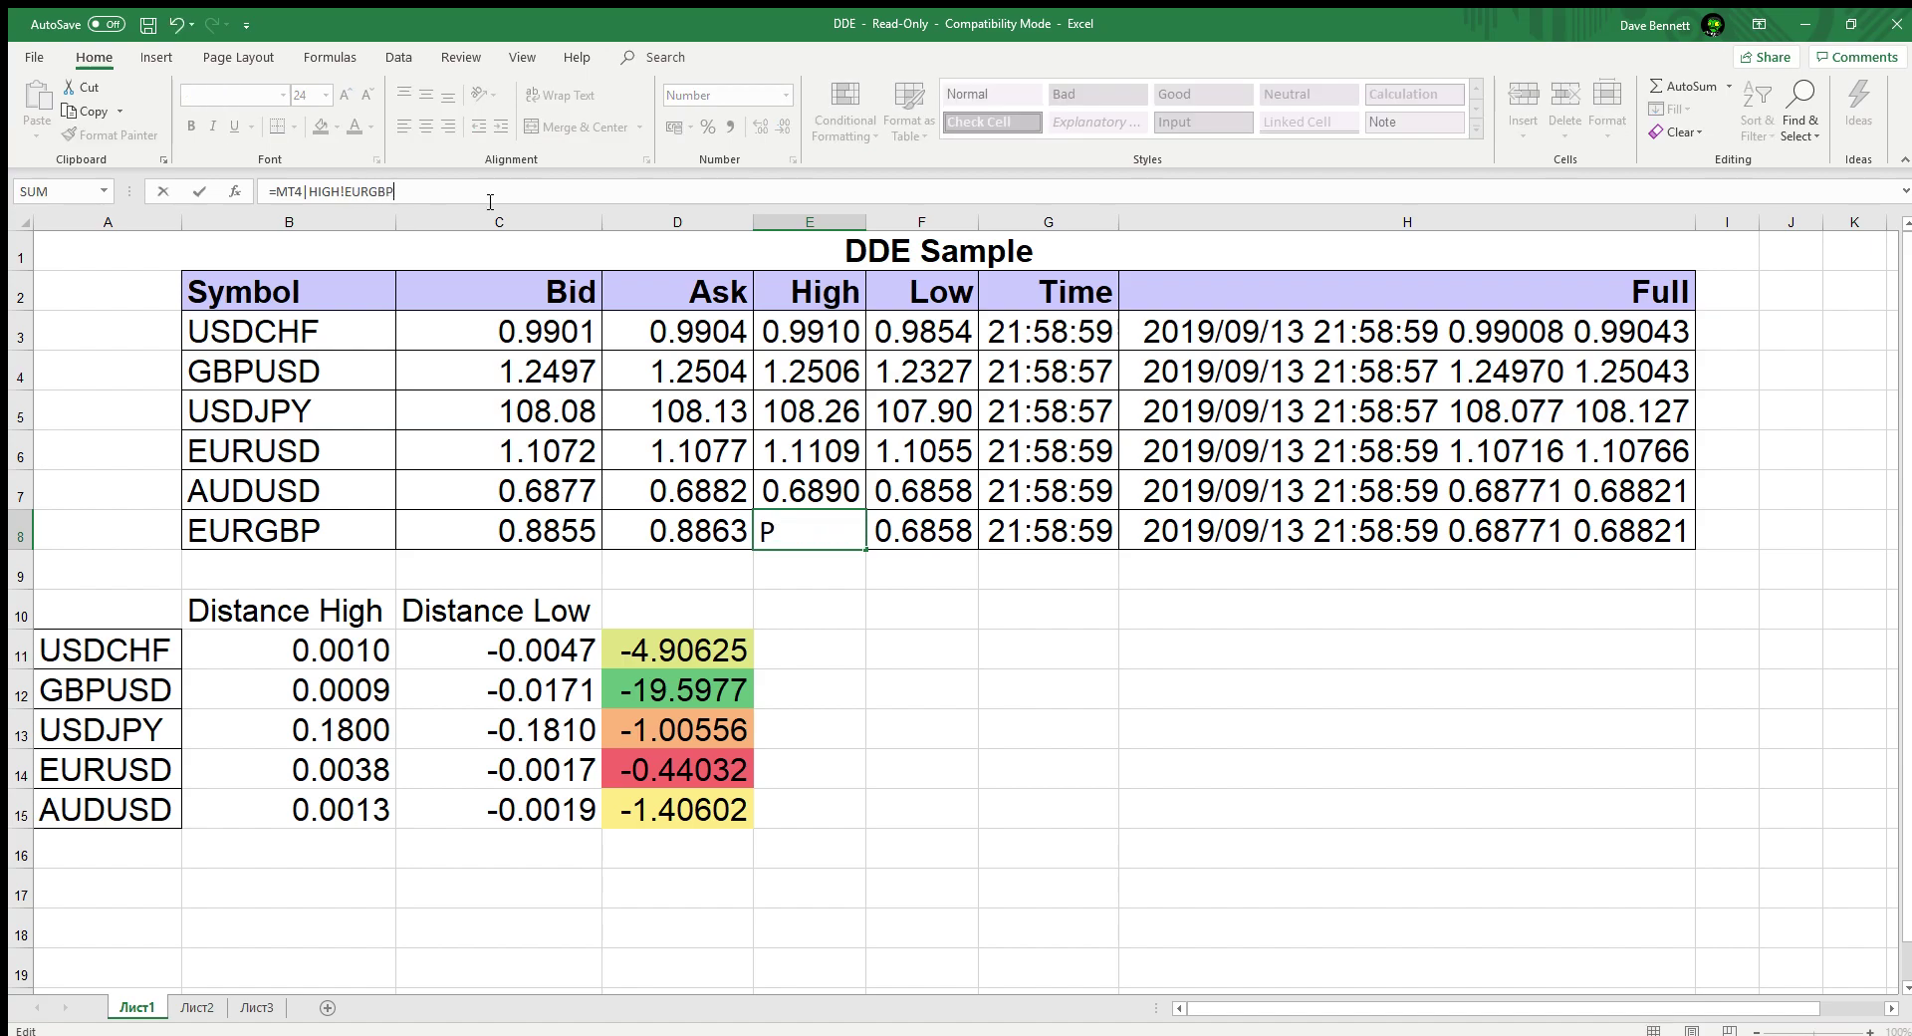
key(Return)
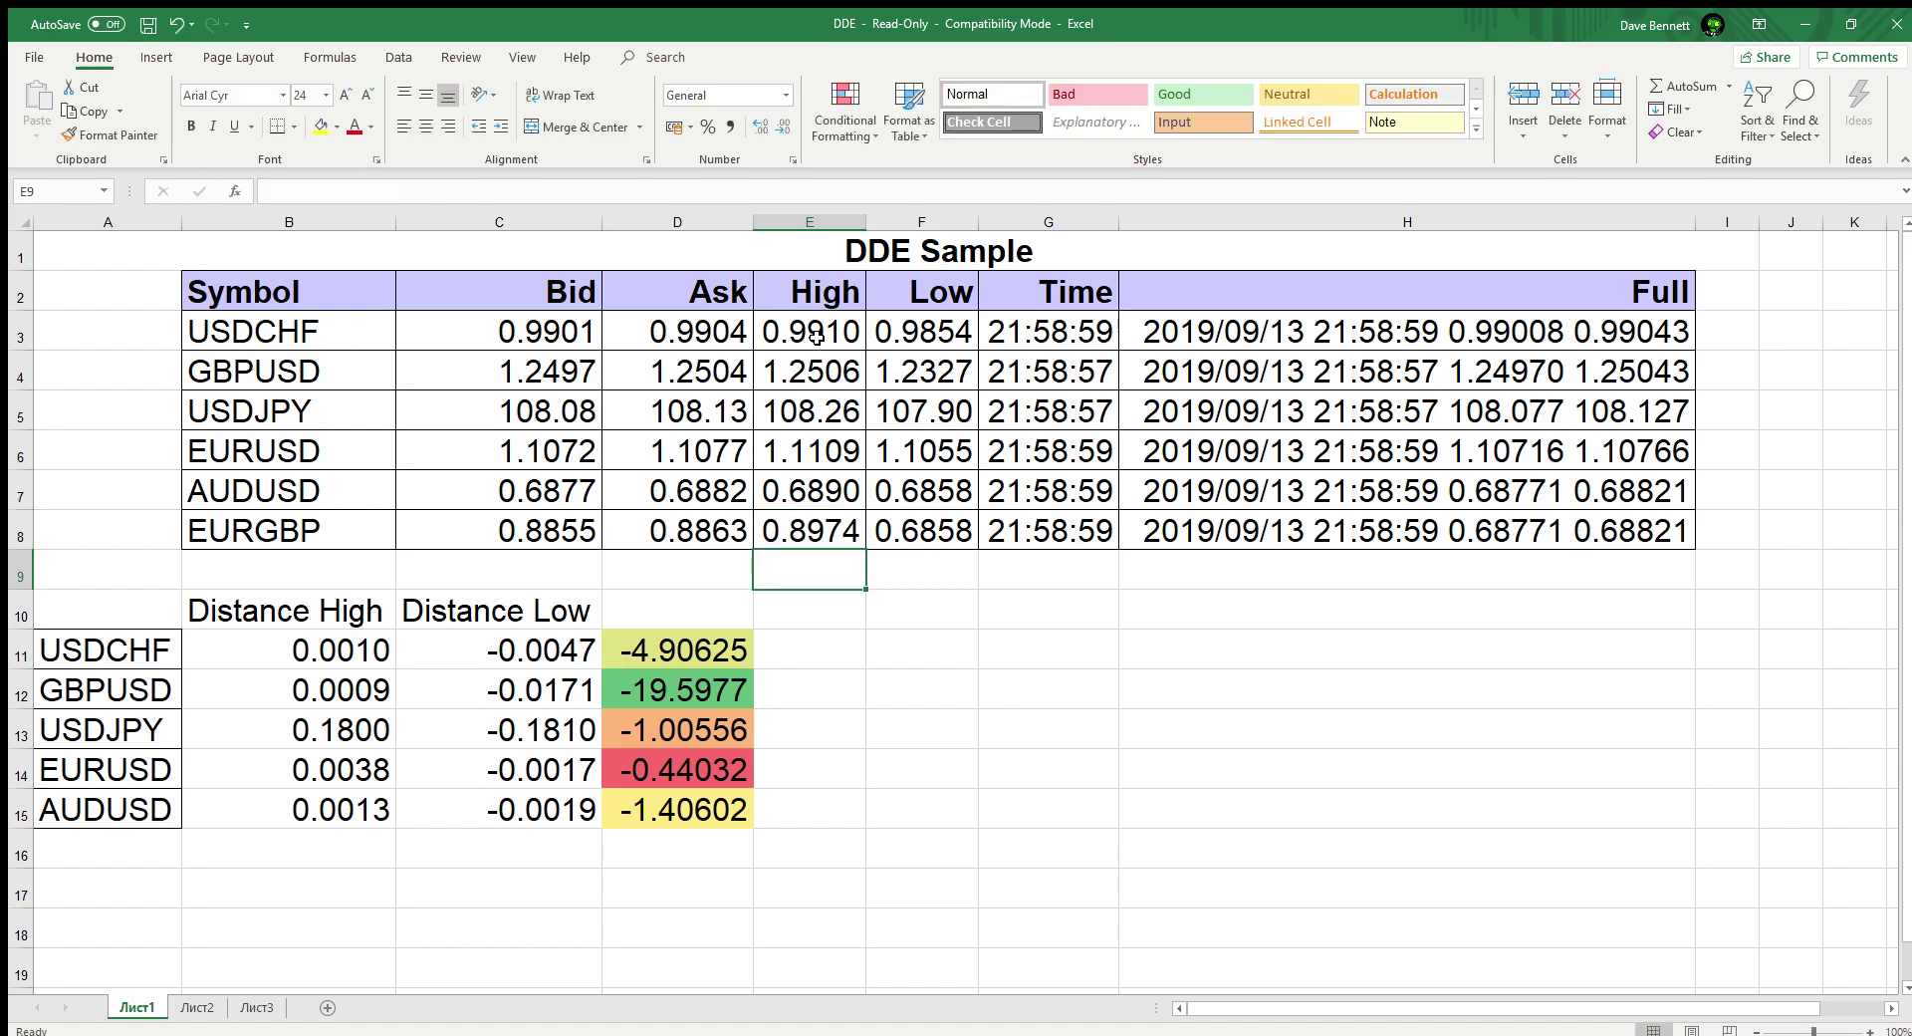
click(923, 528)
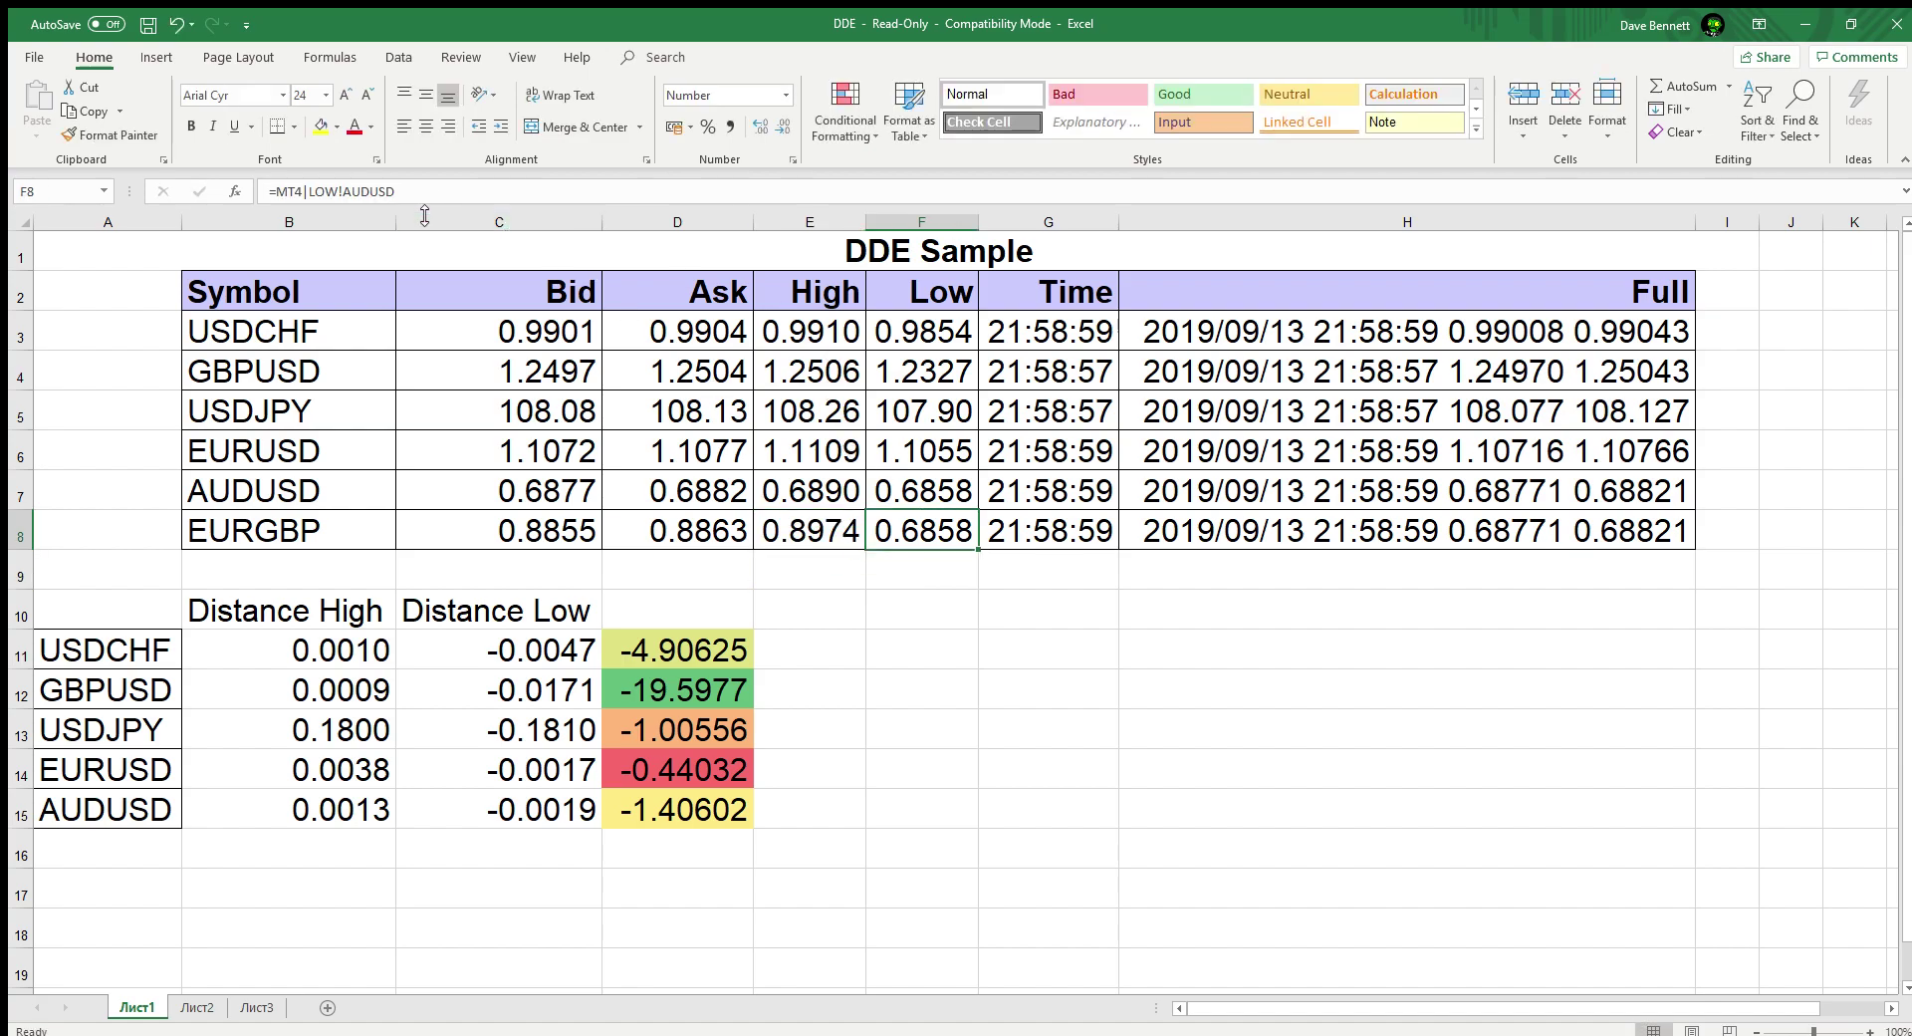
double_click(352, 191)
text(EURG)
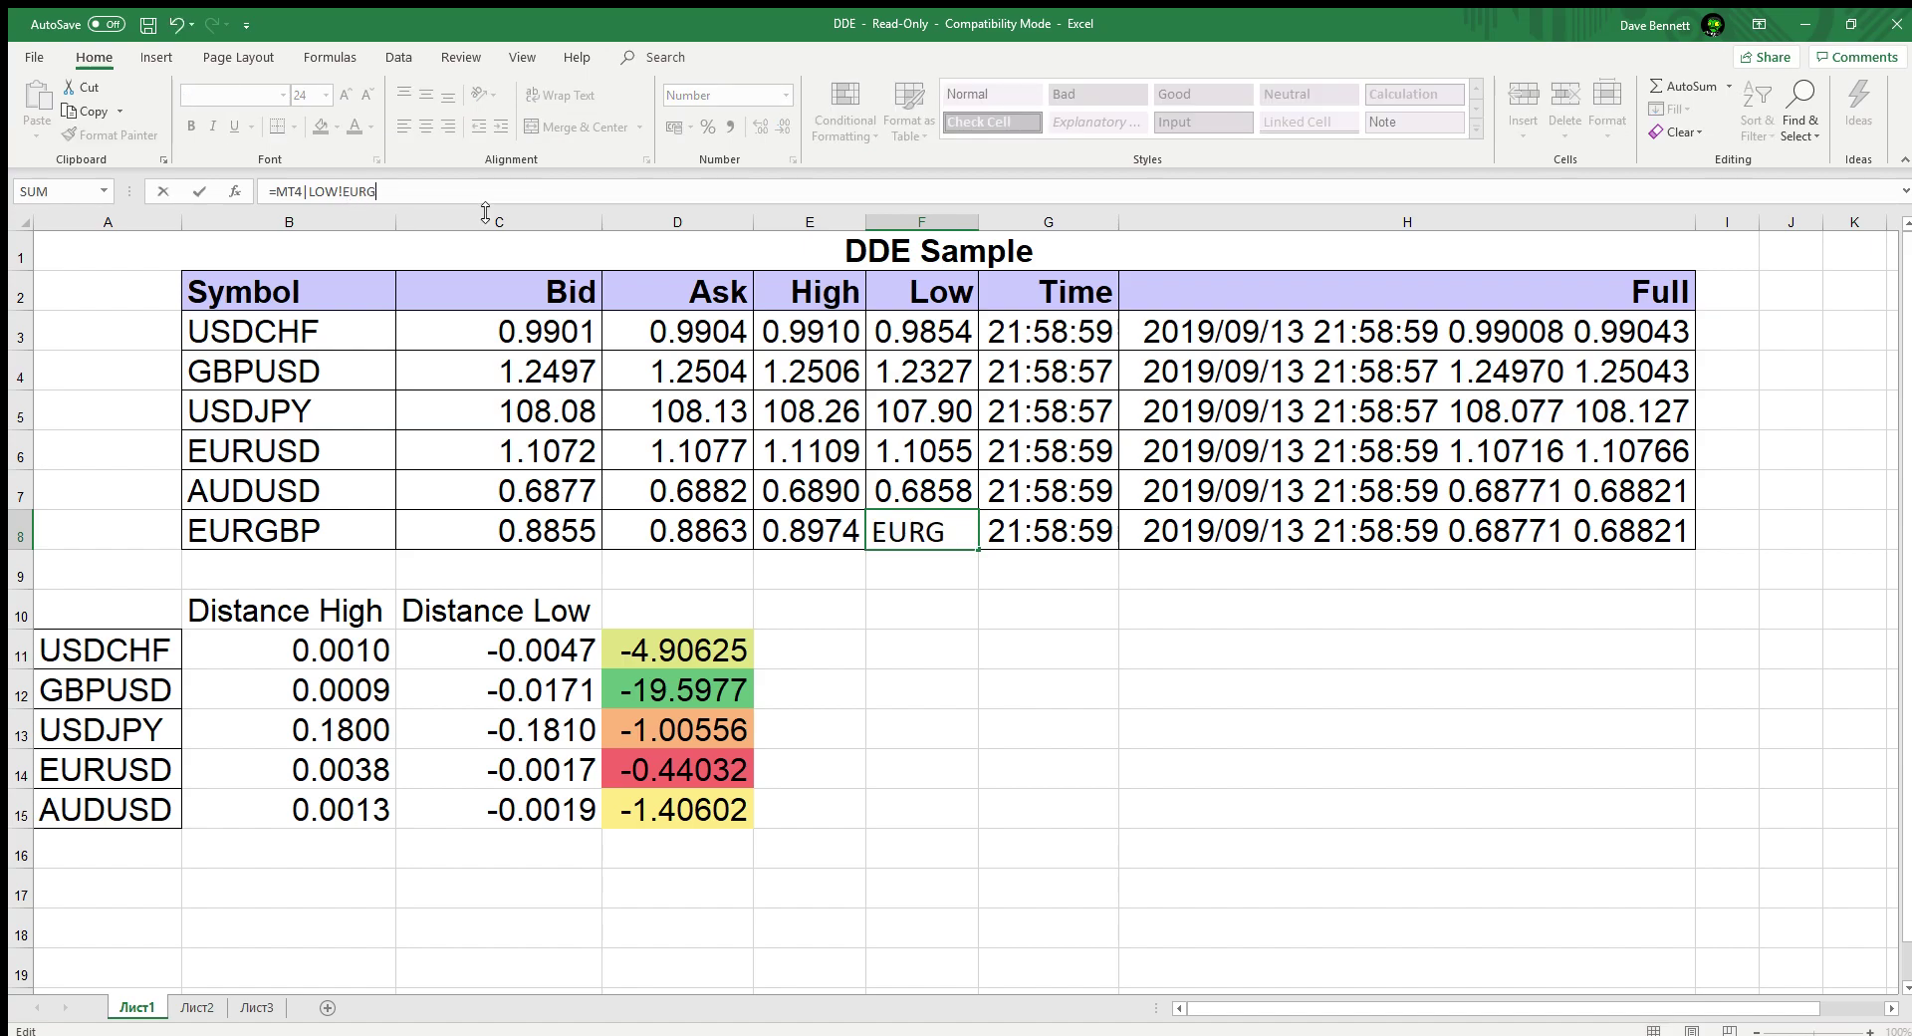
text(BP)
click(1106, 535)
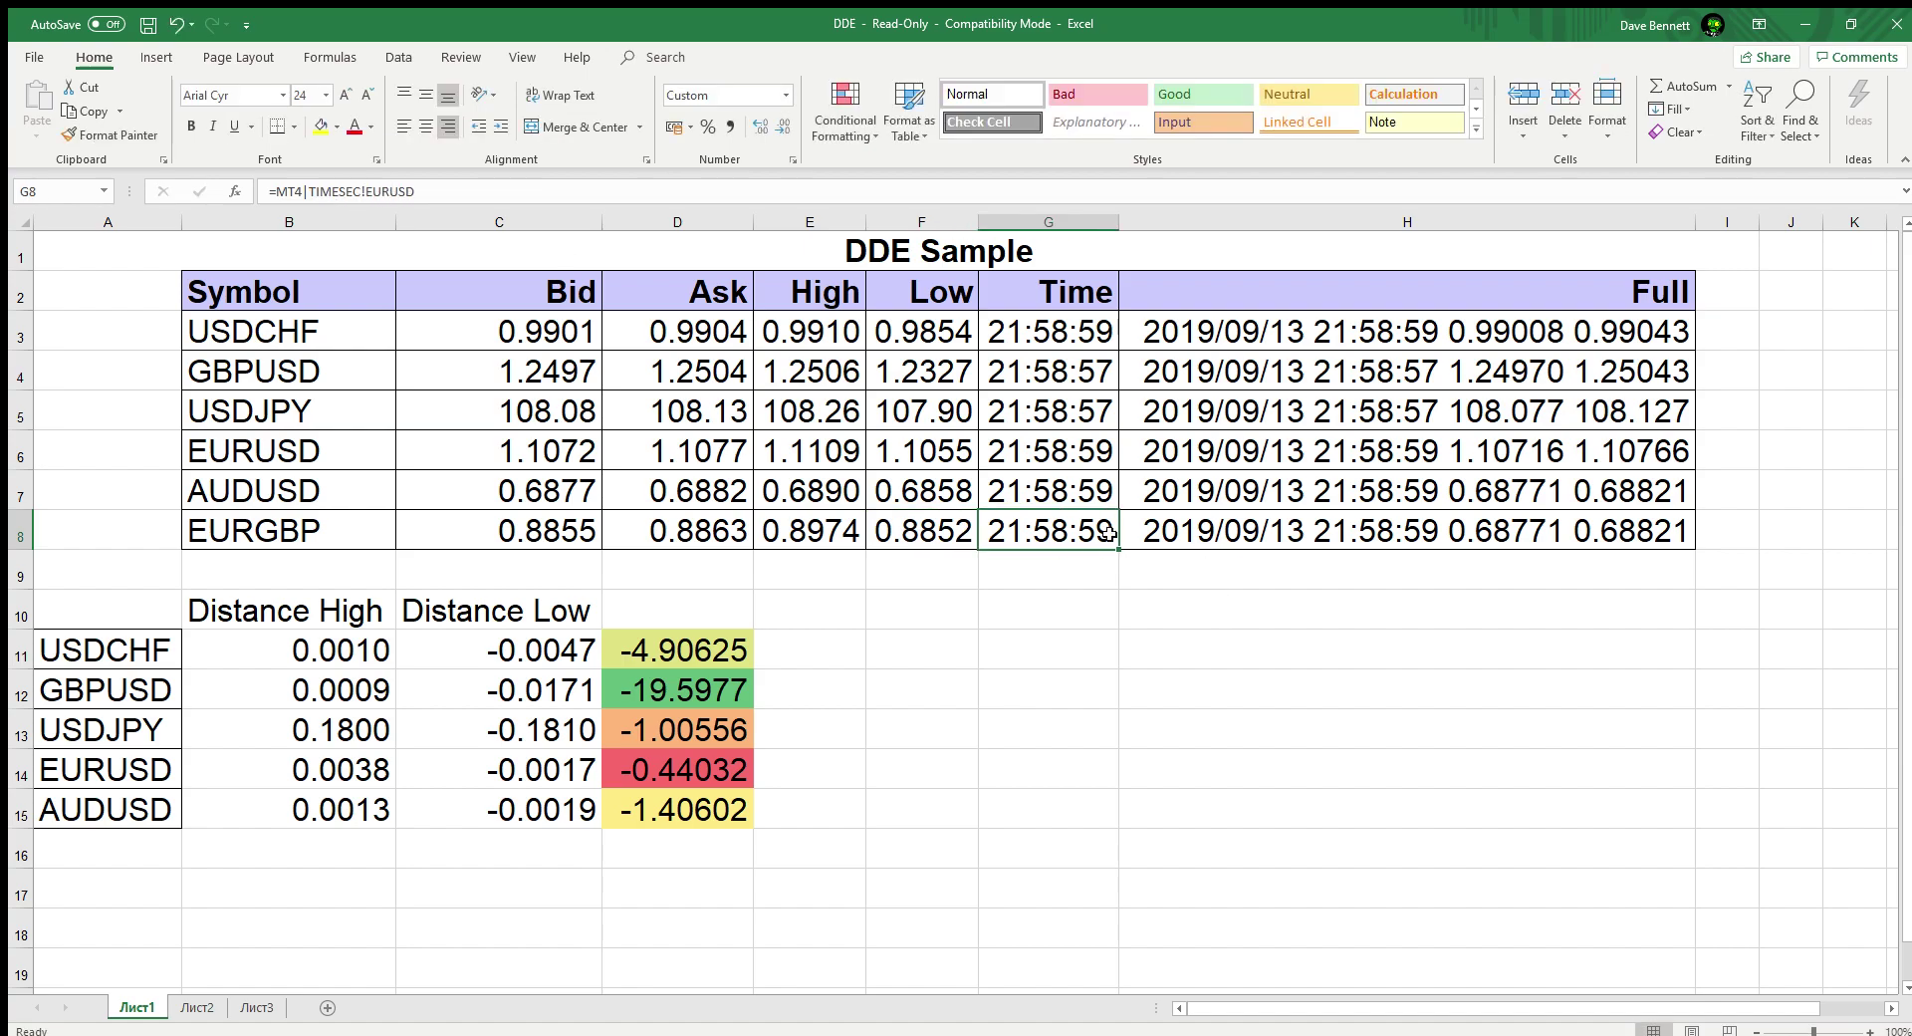
click(1195, 539)
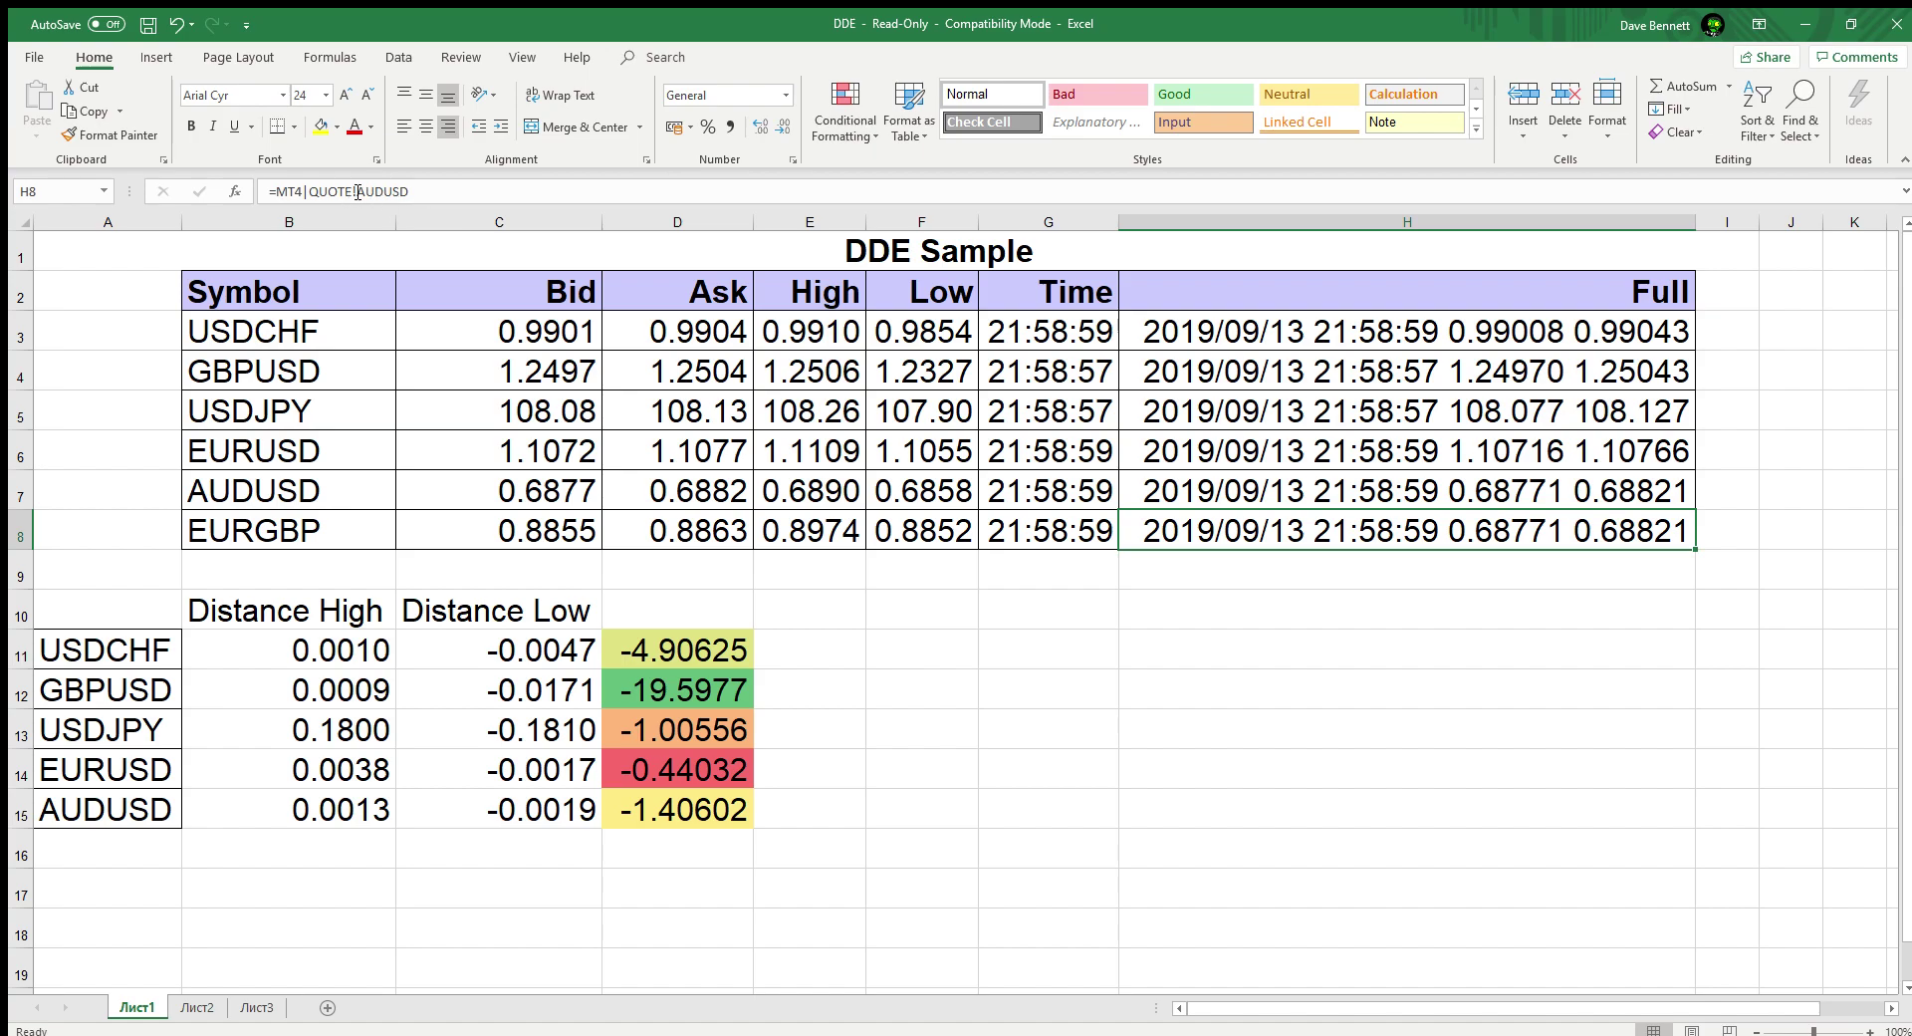
double_click(358, 192)
text(EURG)
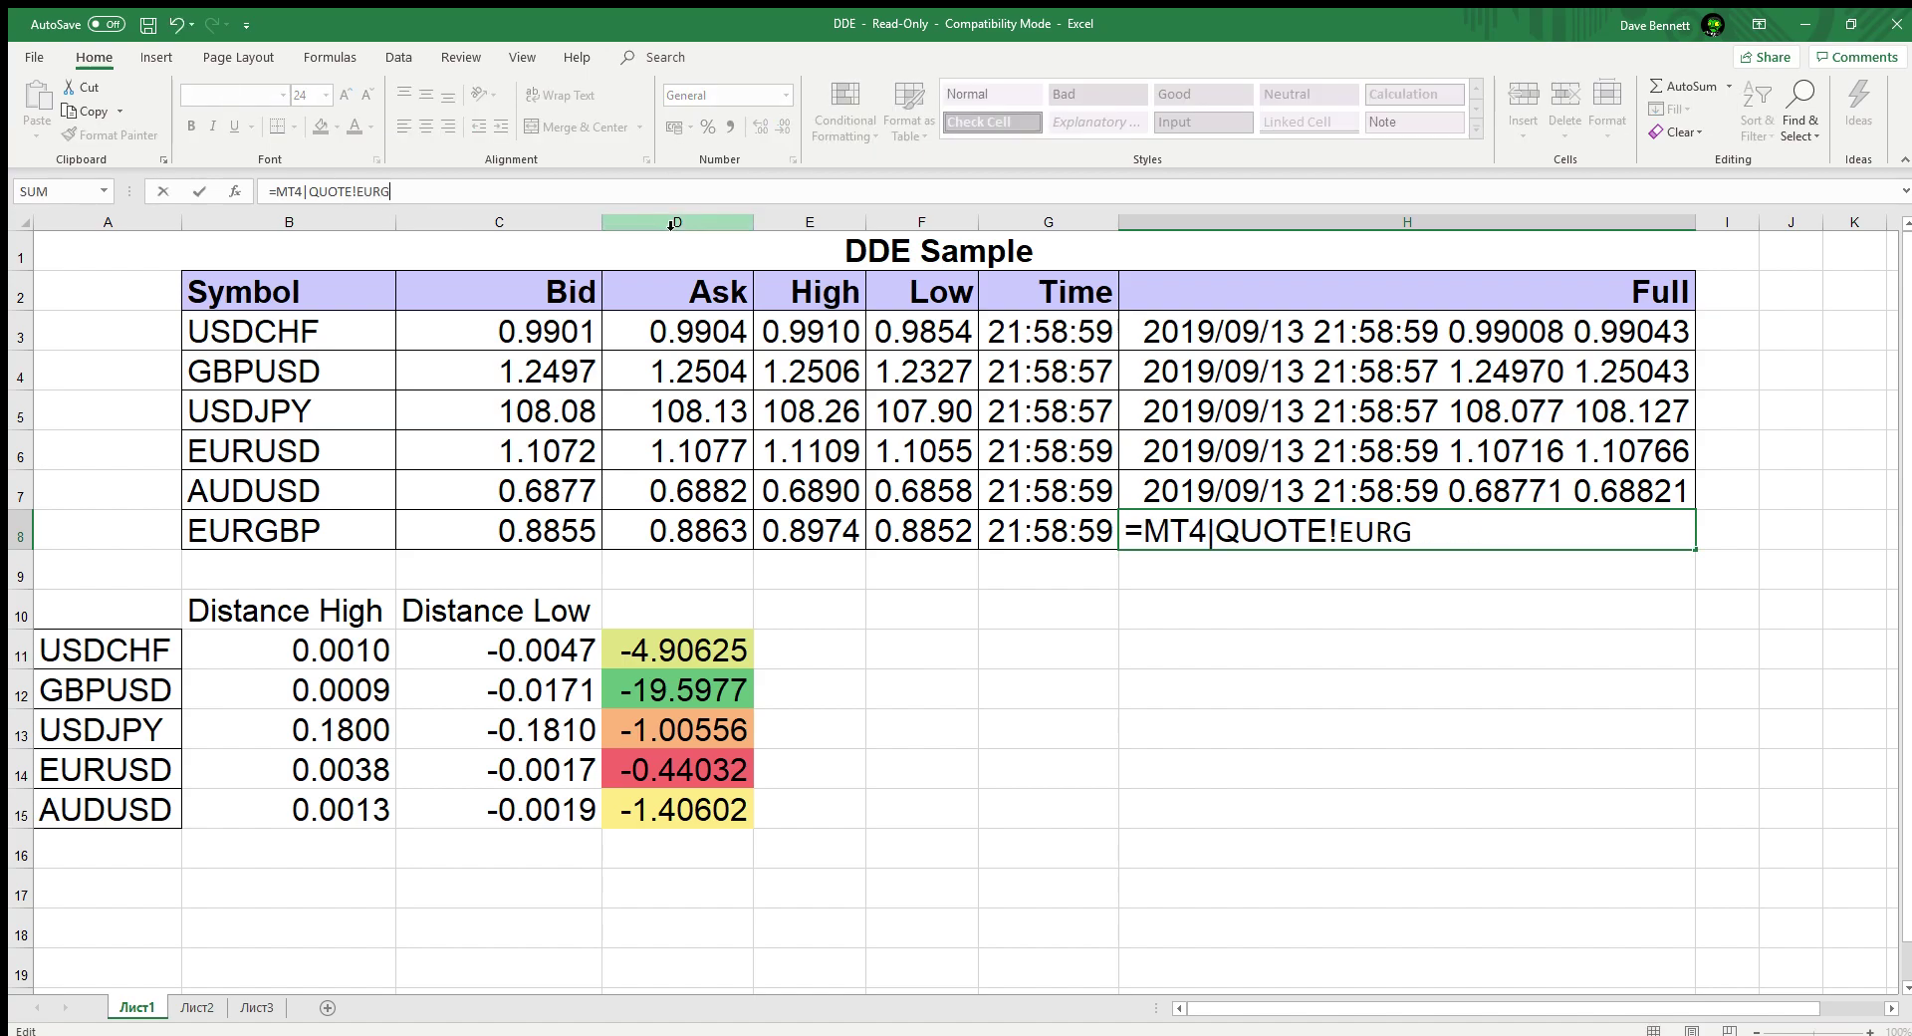
text(BP)
key(Return)
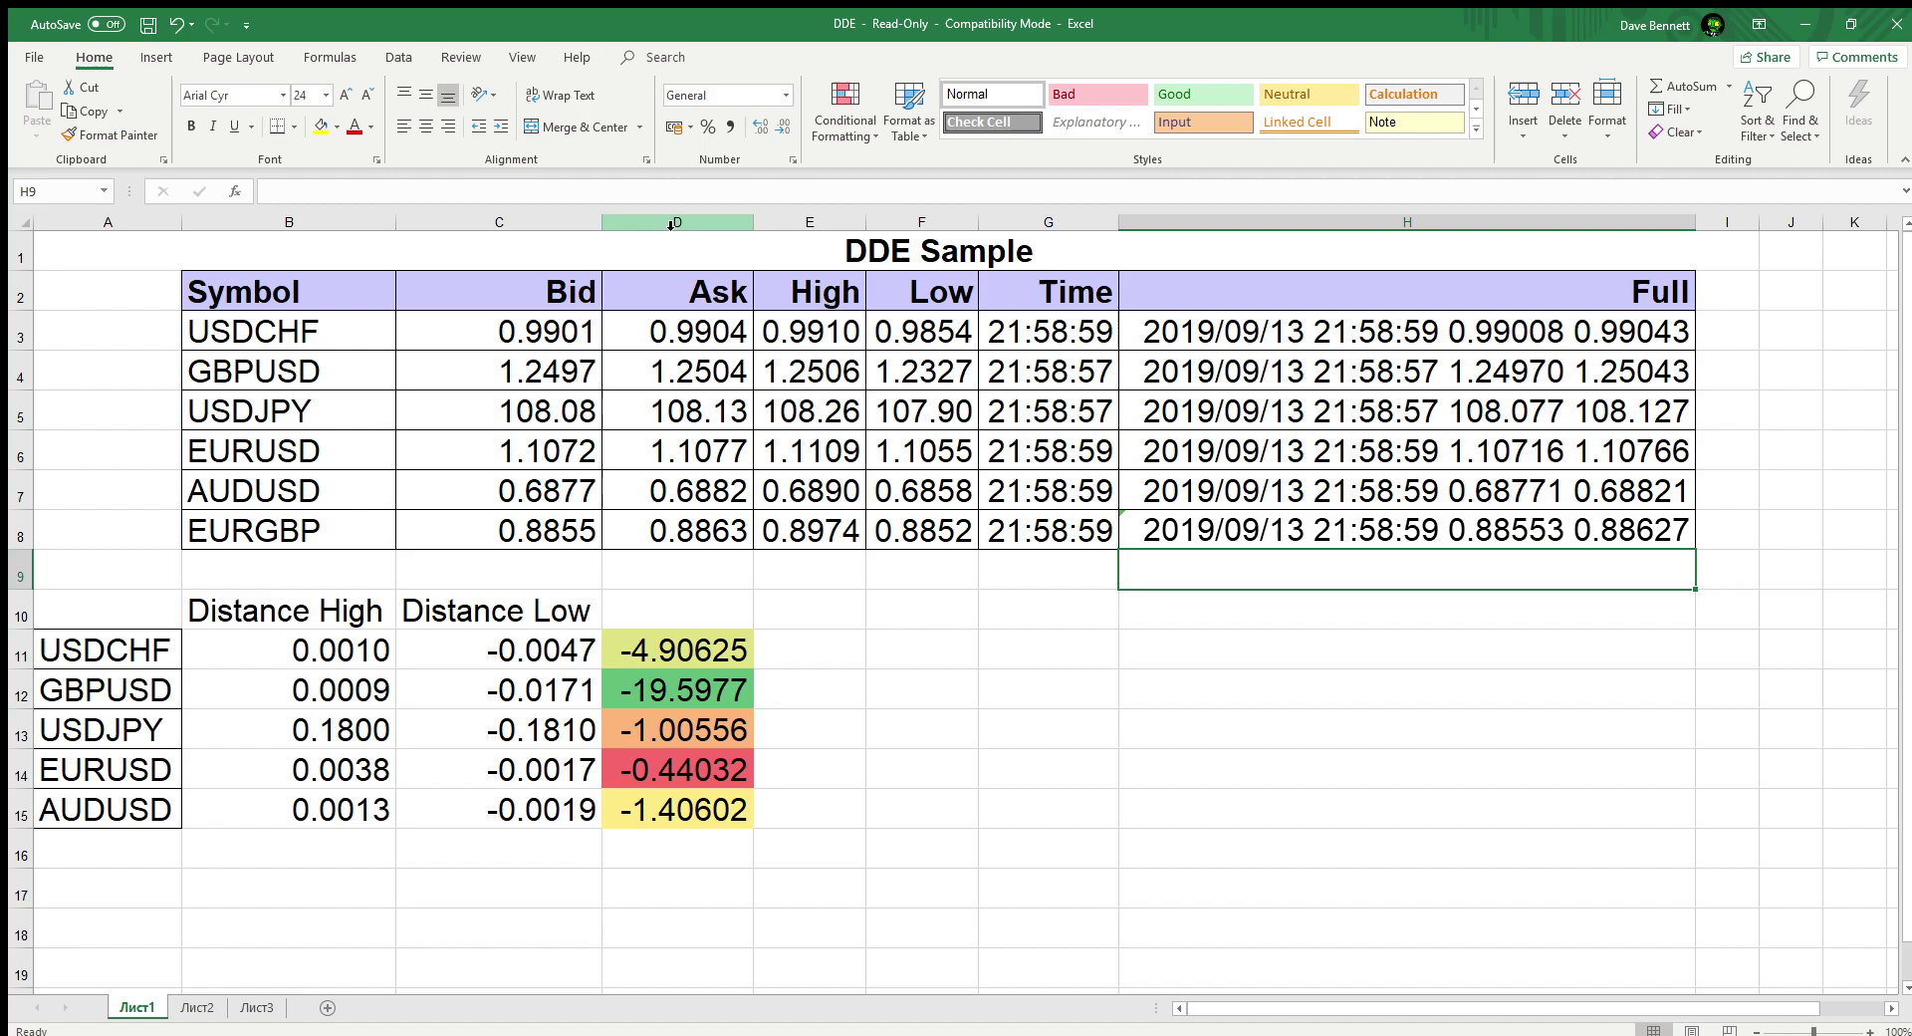
Step: Fill row 15's distance calculations into row 16 and label it EURGBP in A16
click(132, 819)
shift+click(711, 816)
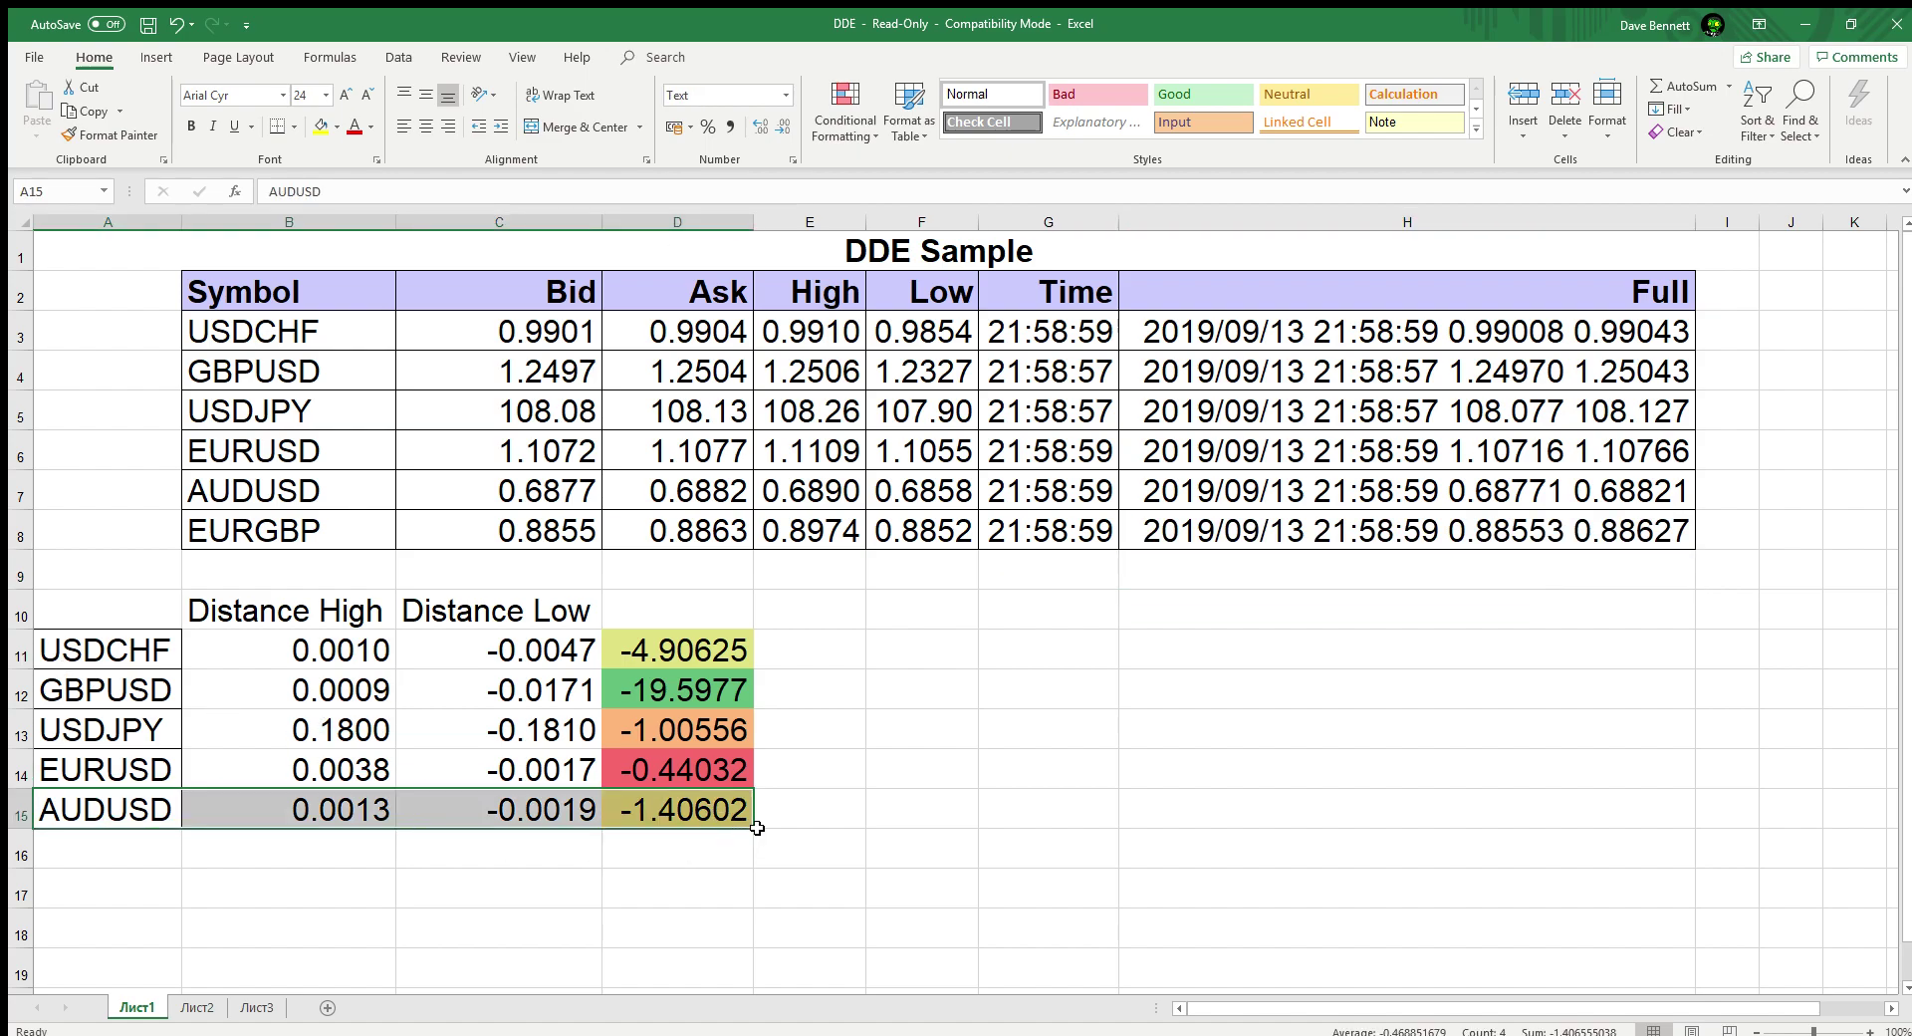
drag(754, 829, 755, 866)
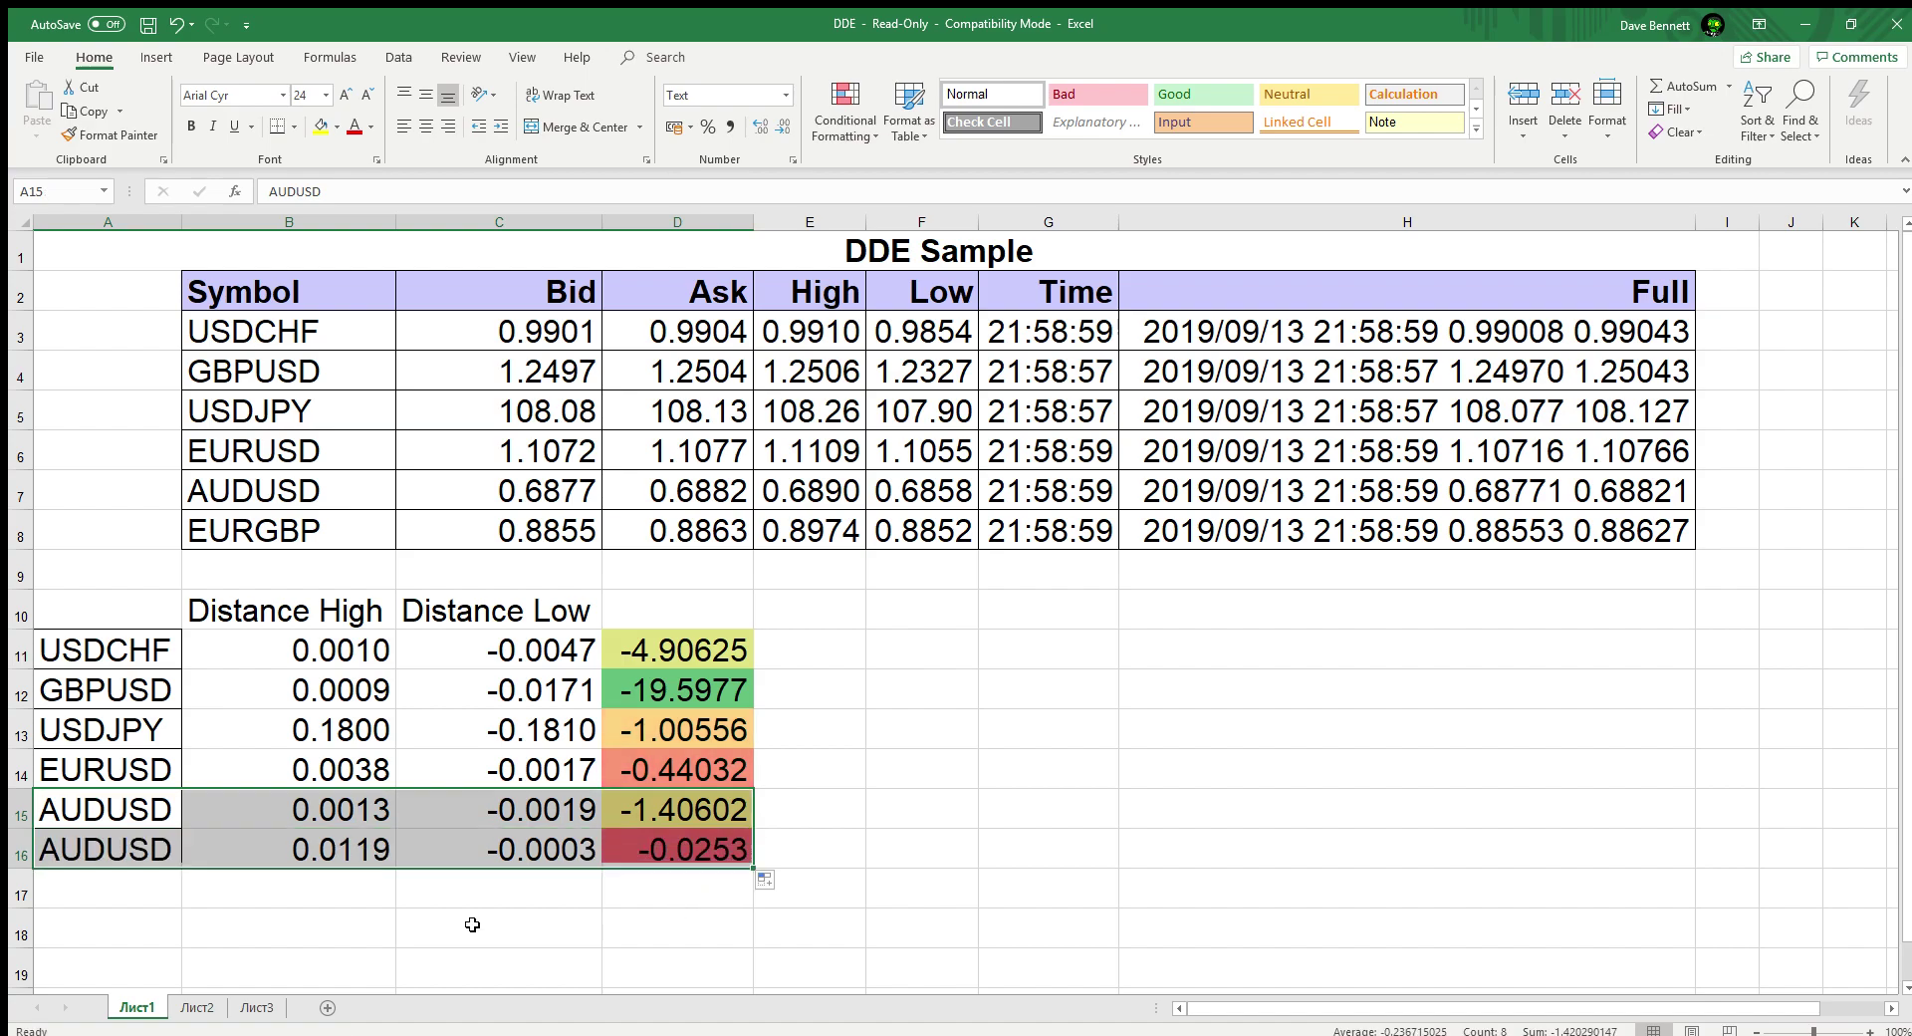
click(113, 847)
text(EUR)
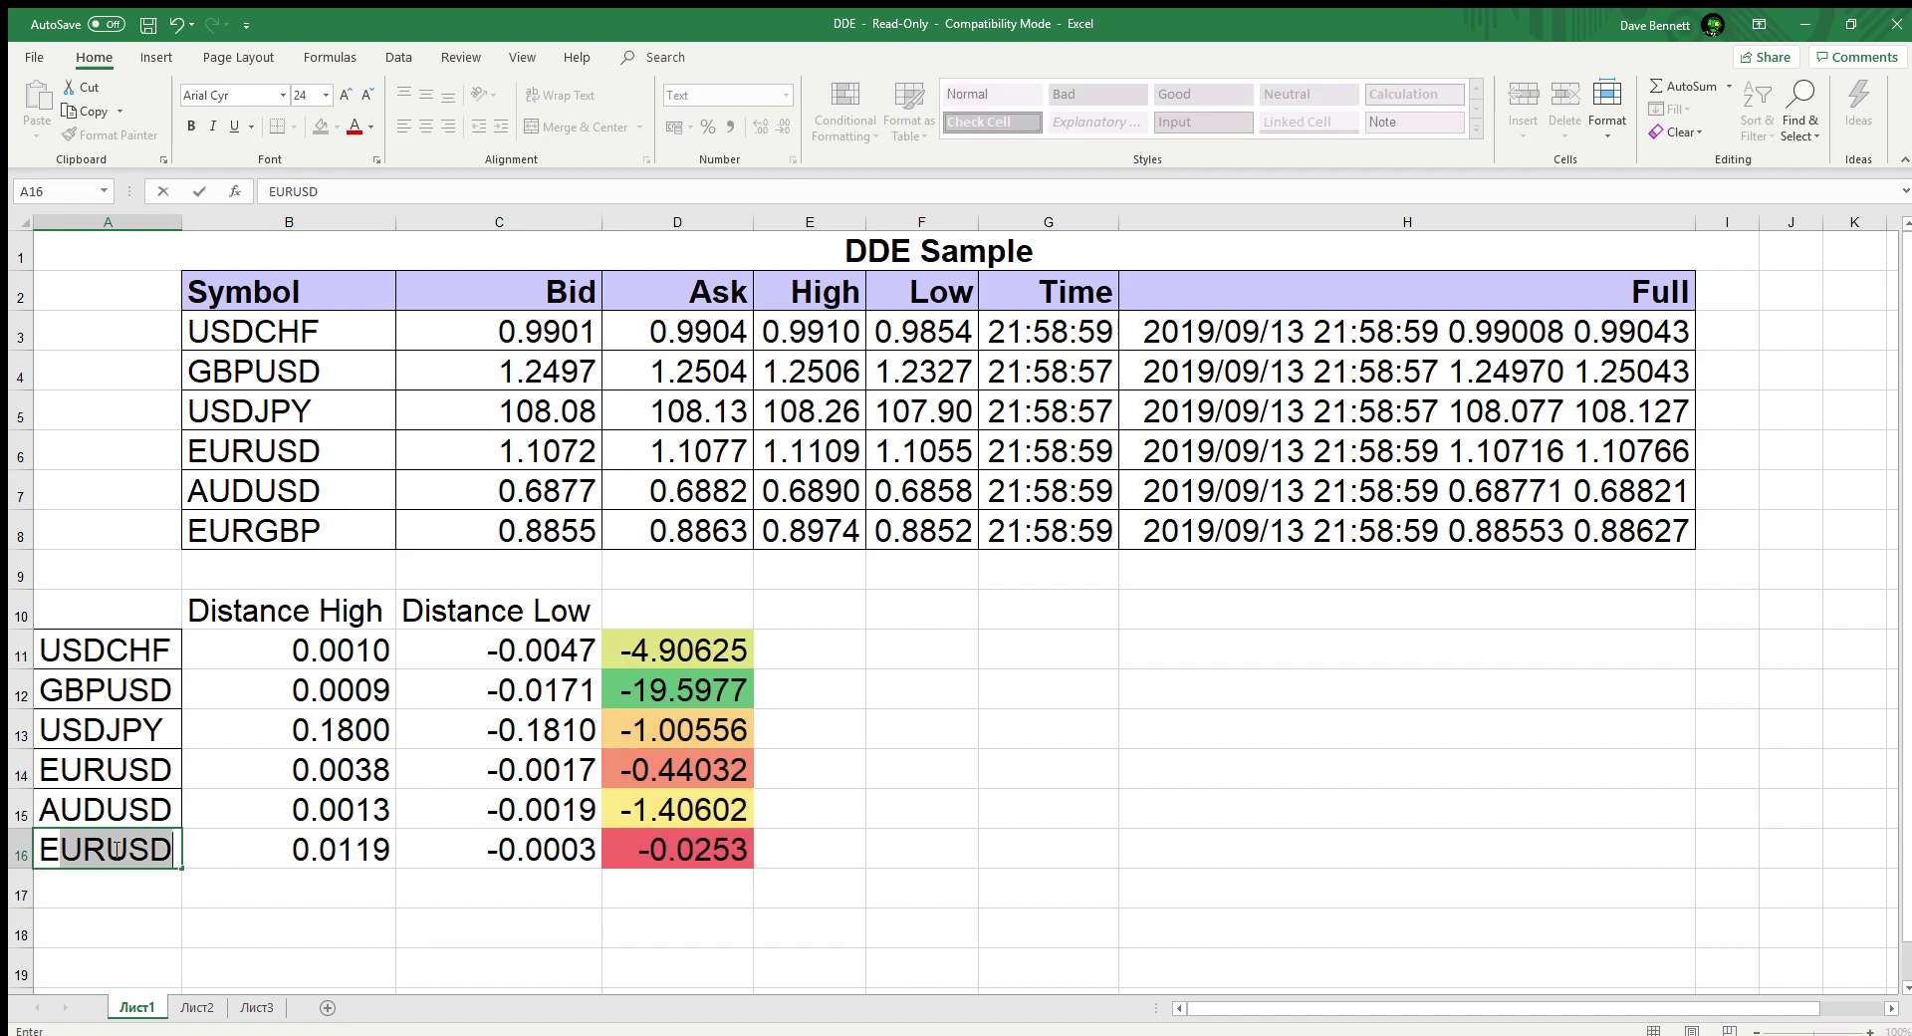
text(GBP)
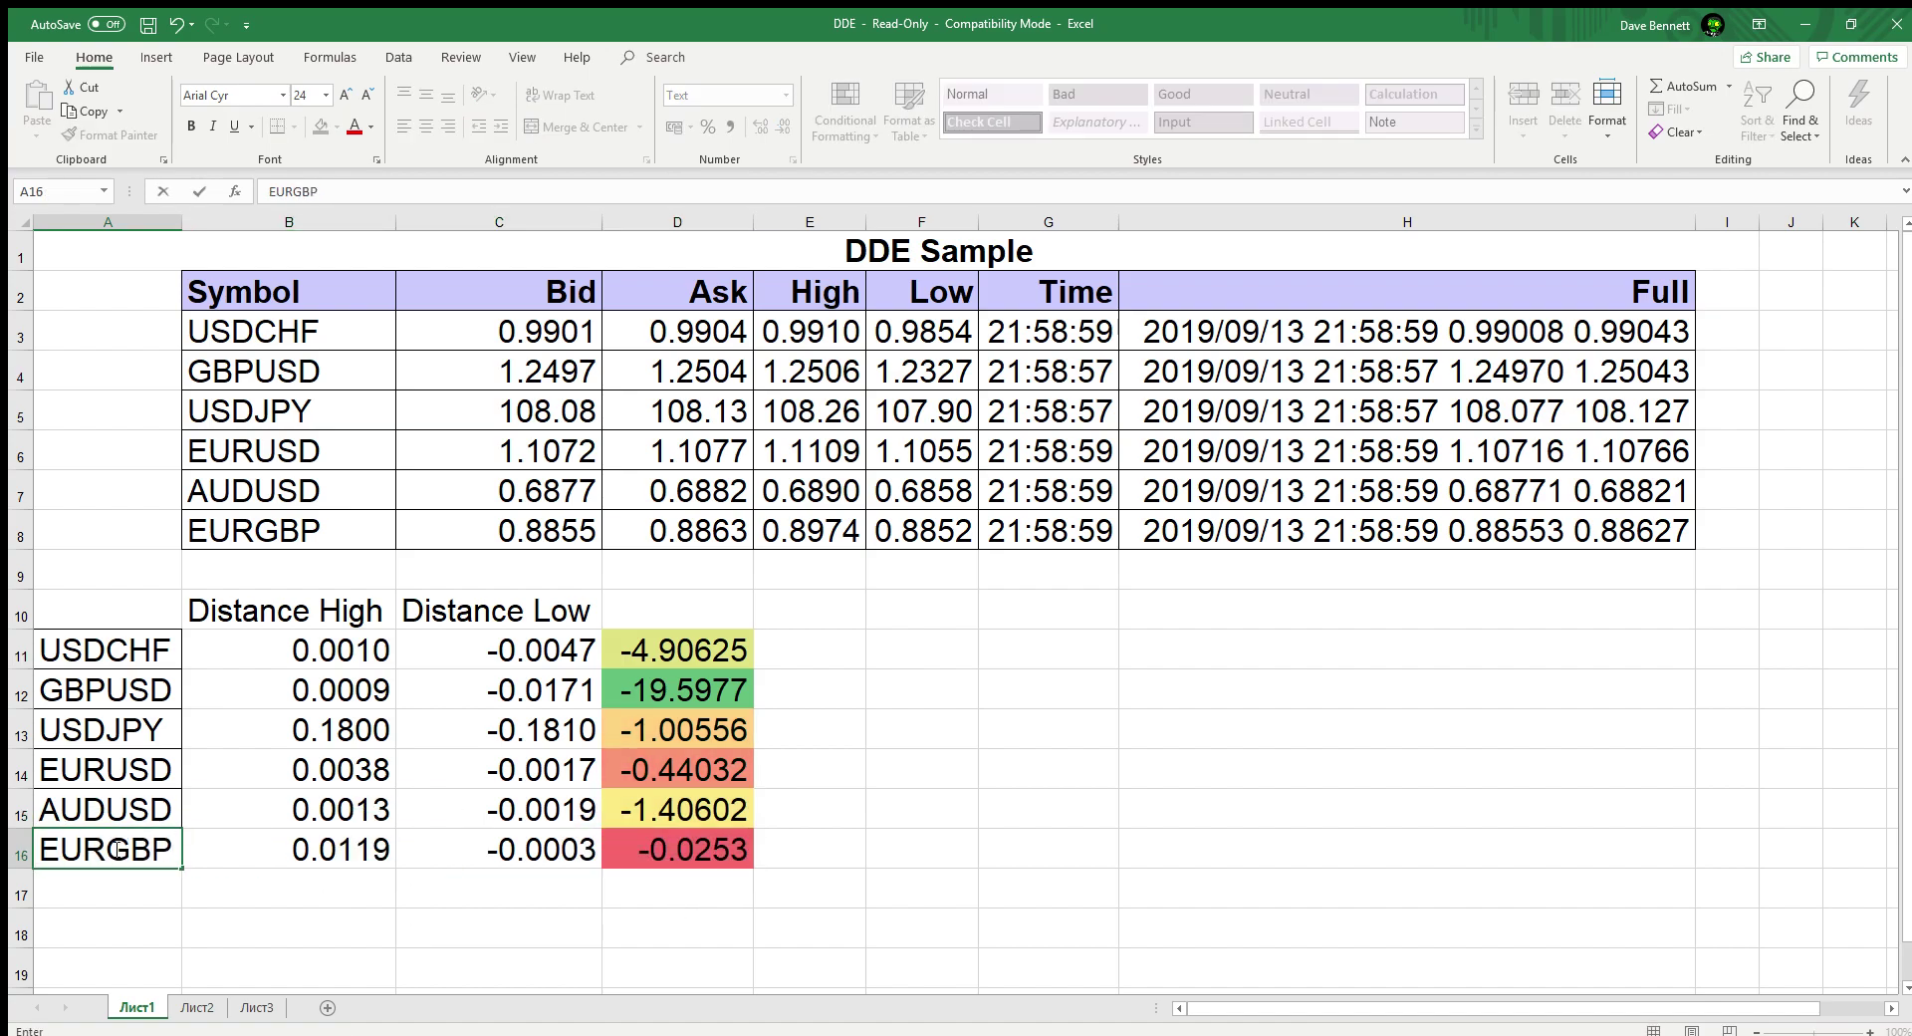
click(523, 929)
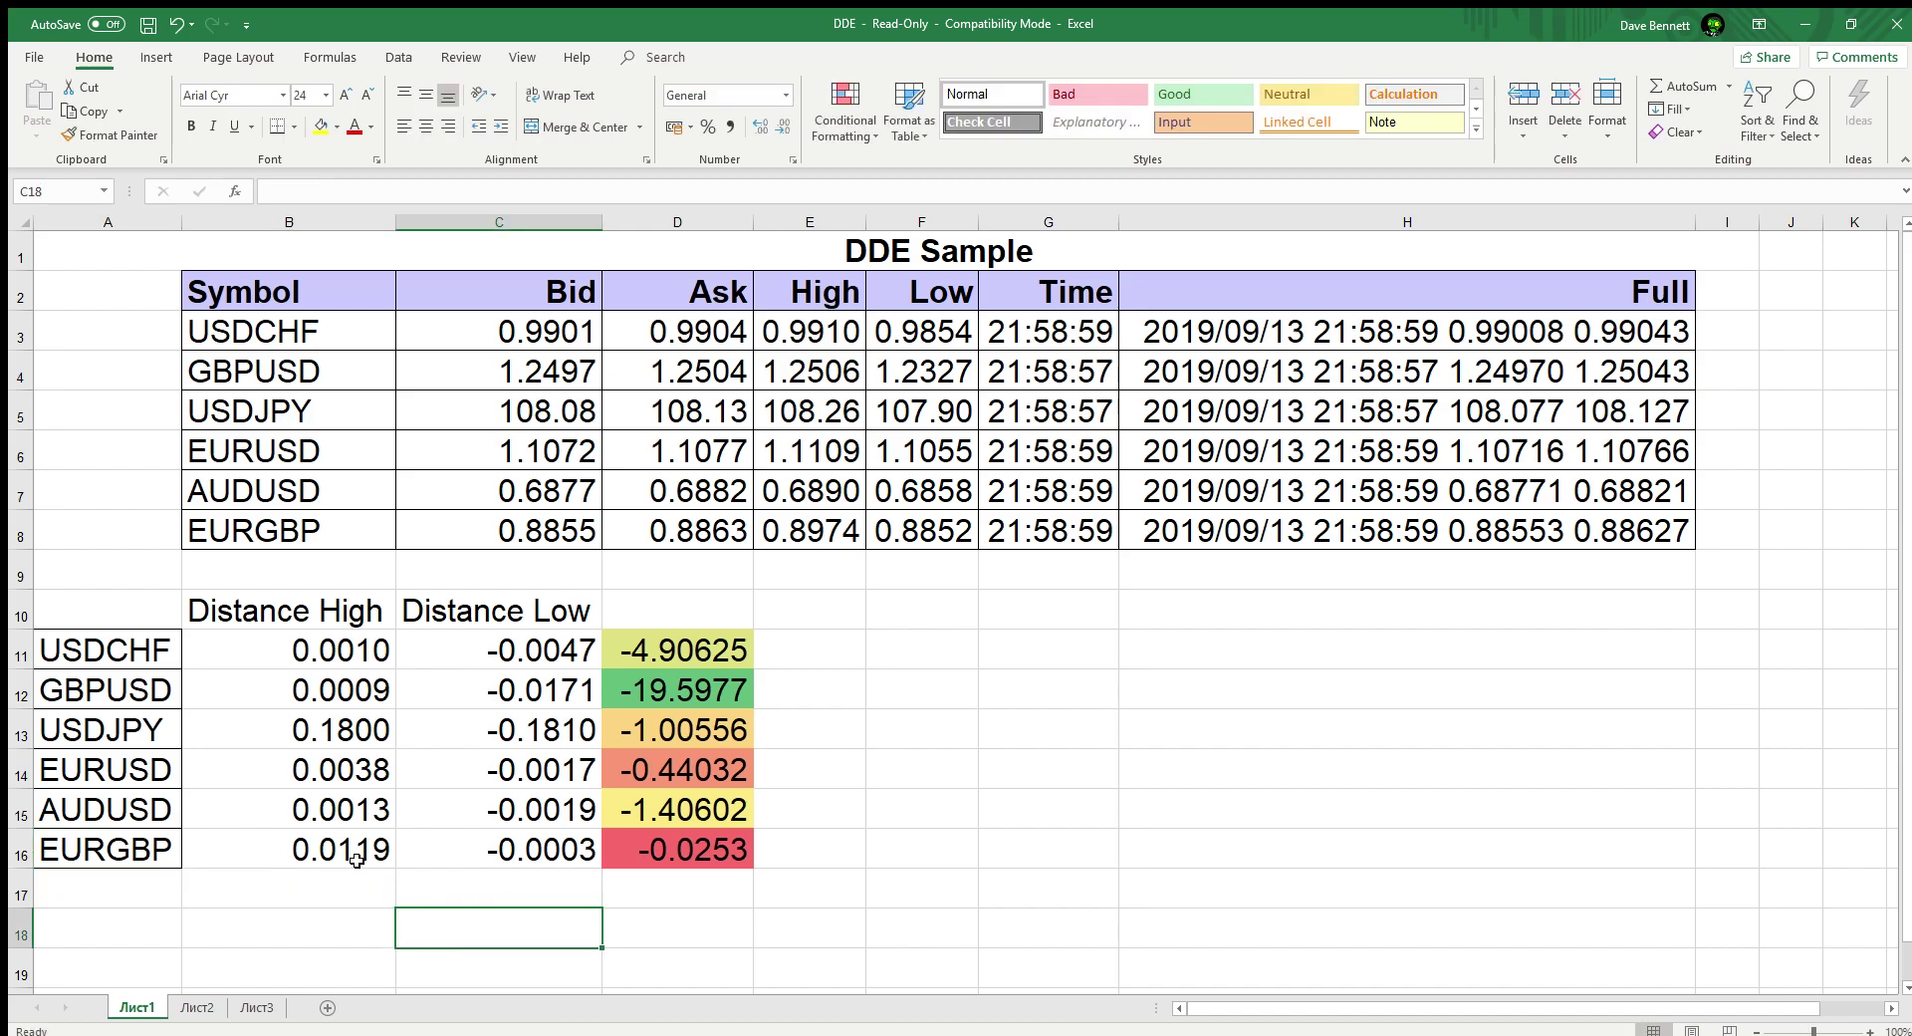